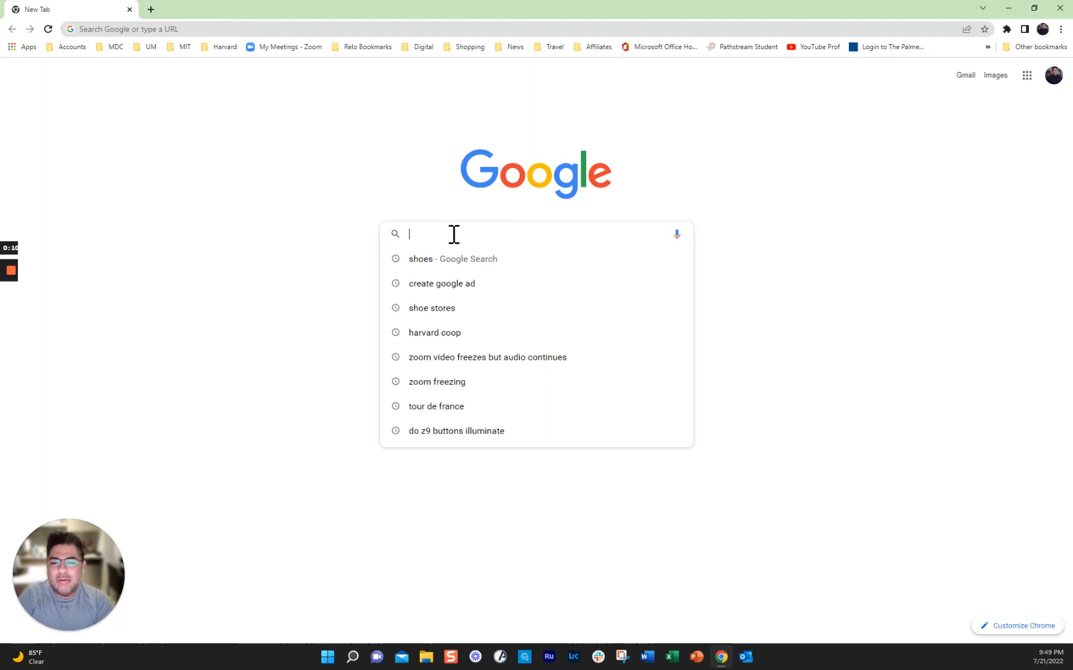
Step: Search Google for 'chinese food near me'
{"action": "type", "text": "se re"}
{"action": "key", "text": "BackSpace"}
{"action": "key", "text": "BackSpace"}
{"action": "key", "text": "BackSpace"}
{"action": "type", "text": "food"}
{"action": "key", "text": "Return"}
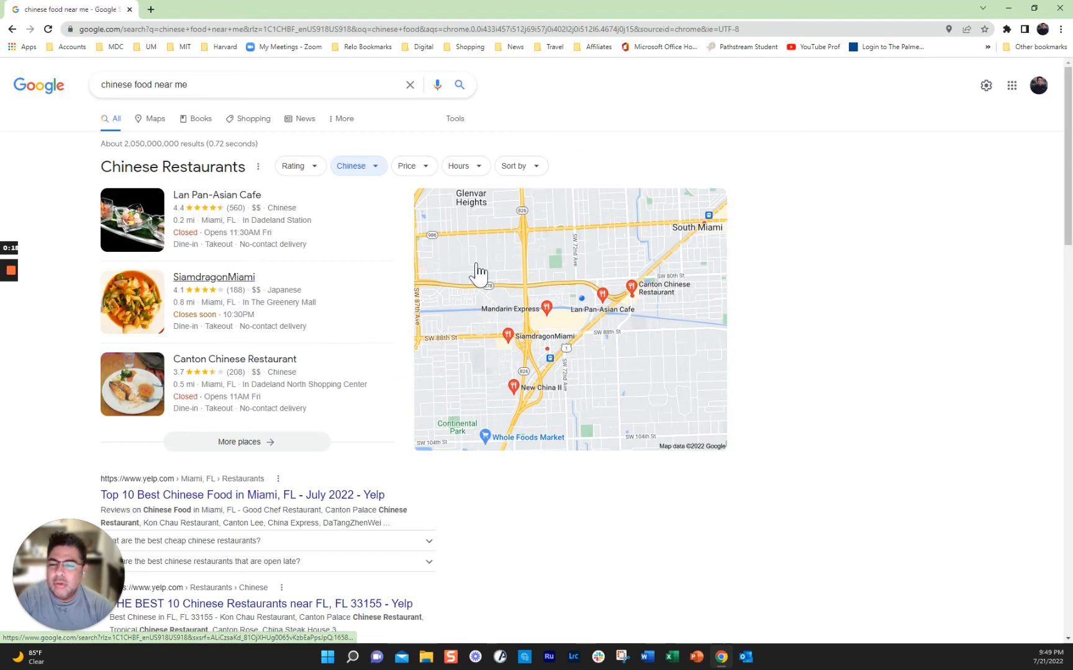
Step: Scroll through the nearby Chinese restaurant listings and map, then select the query
{"action": "scroll", "coordinate": [340, 342], "scroll_direction": "down", "scroll_amount": 2}
{"action": "scroll", "coordinate": [340, 342], "scroll_direction": "down", "scroll_amount": 4}
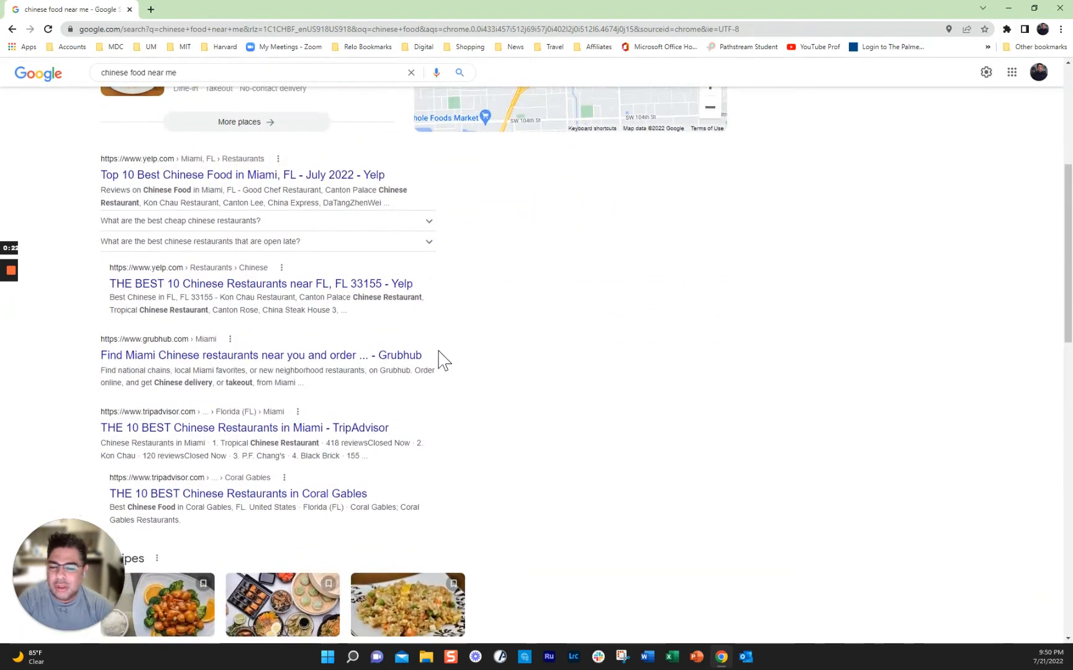
{"action": "scroll", "coordinate": [438, 359], "scroll_direction": "down", "scroll_amount": 6}
{"action": "scroll", "coordinate": [438, 360], "scroll_direction": "down", "scroll_amount": 8}
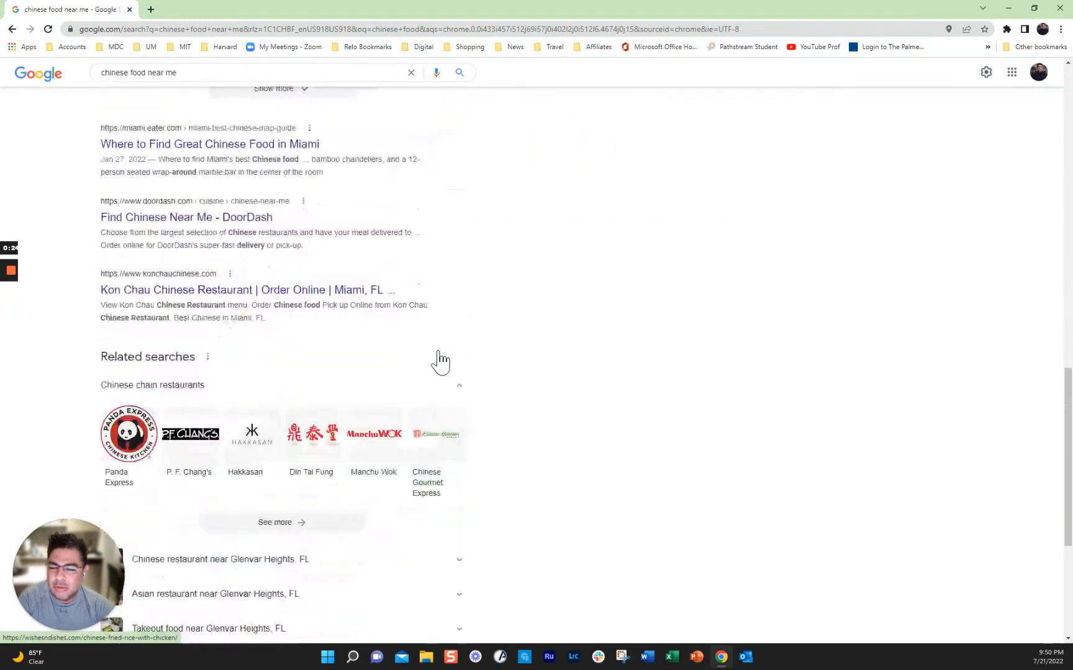
{"action": "scroll", "coordinate": [438, 360], "scroll_direction": "up", "scroll_amount": 15}
{"action": "scroll", "coordinate": [438, 359], "scroll_direction": "up", "scroll_amount": 3}
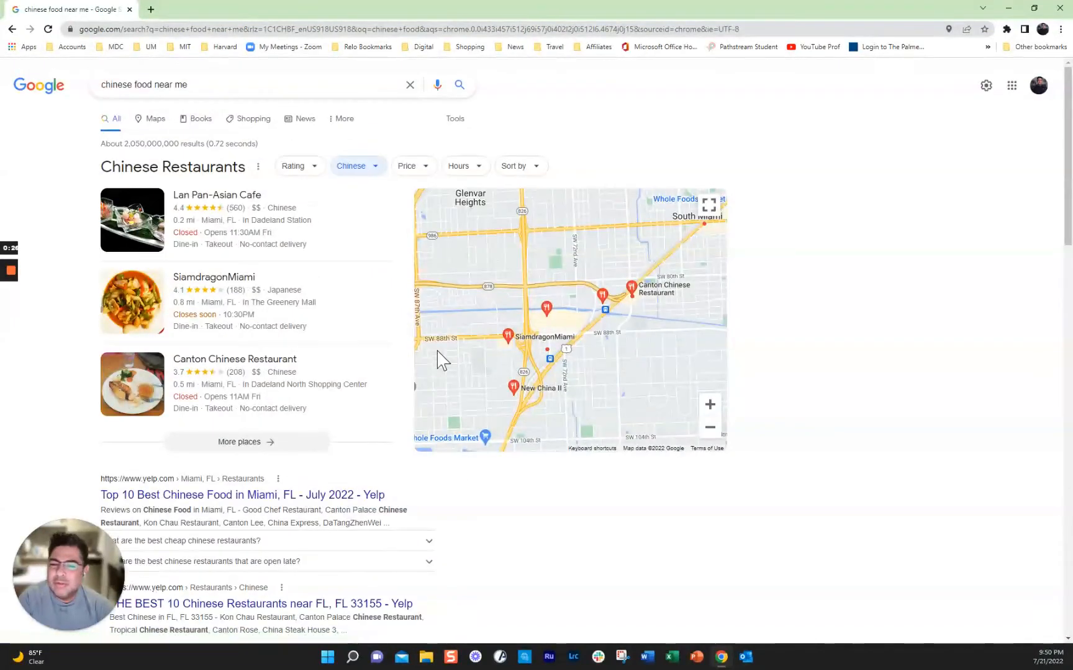
{"action": "triple_click", "coordinate": [218, 85]}
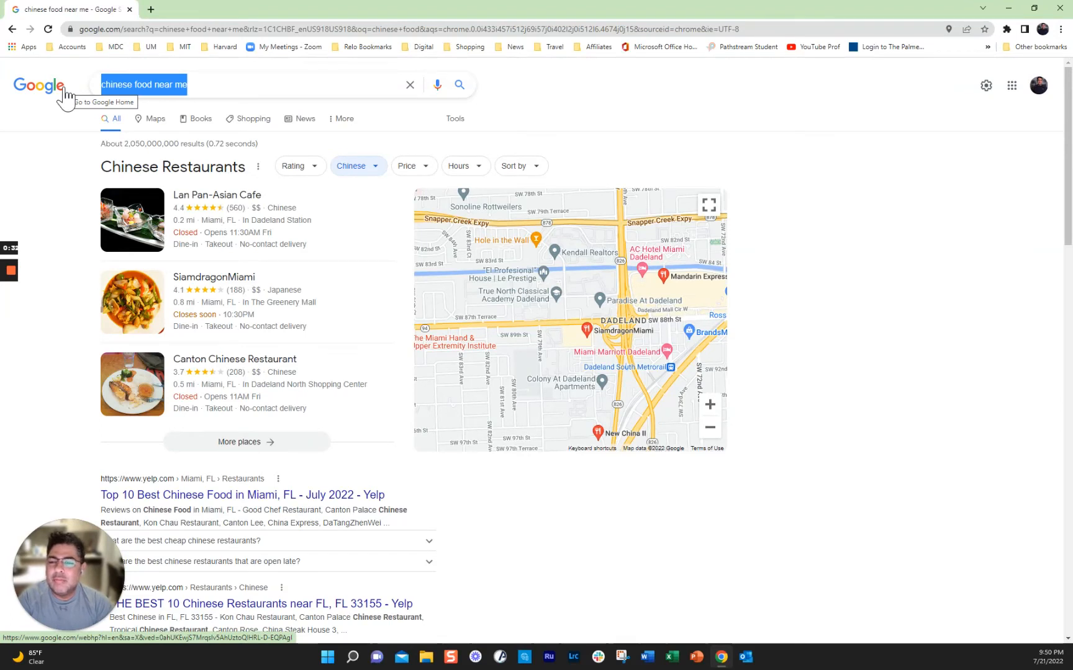
Step: Search for 'shoes' and review the Nike, adidas and Shoebacca ads, store map and shopping listings
{"action": "type", "text": "shoes"}
{"action": "key", "text": "Return"}
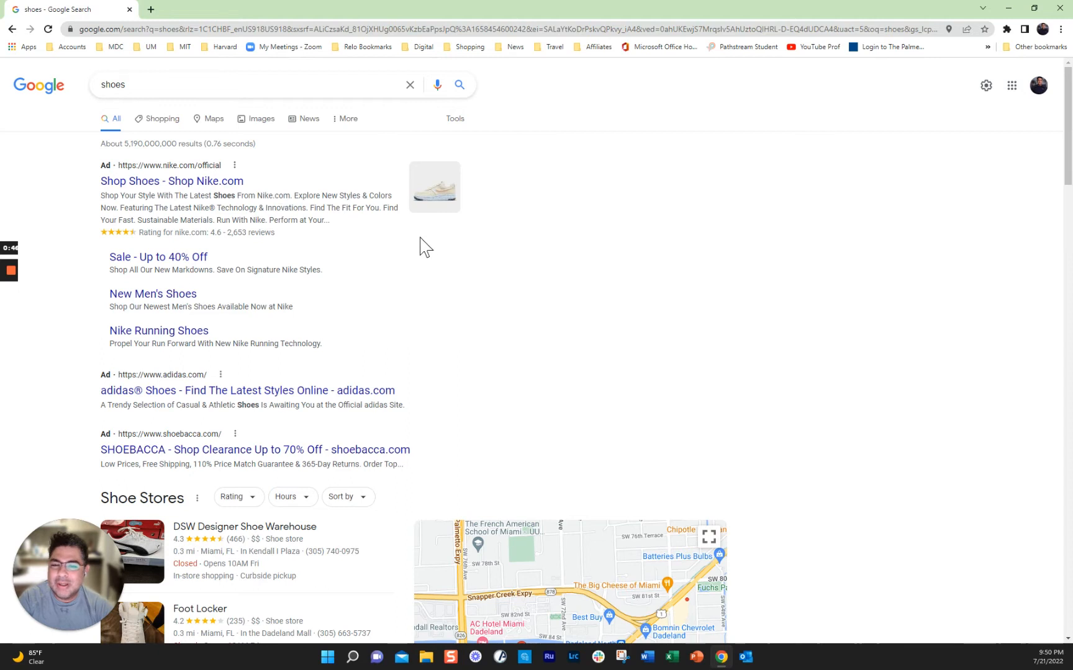
{"action": "scroll", "coordinate": [549, 300], "scroll_direction": "down", "scroll_amount": 3}
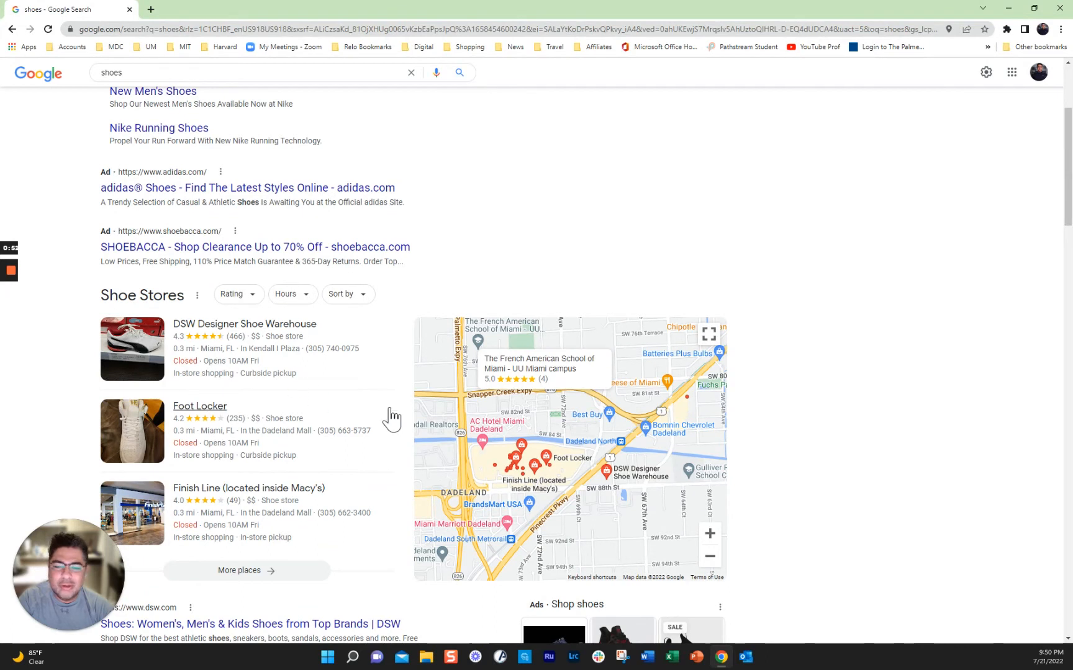
{"action": "scroll", "coordinate": [391, 419], "scroll_direction": "down", "scroll_amount": 3}
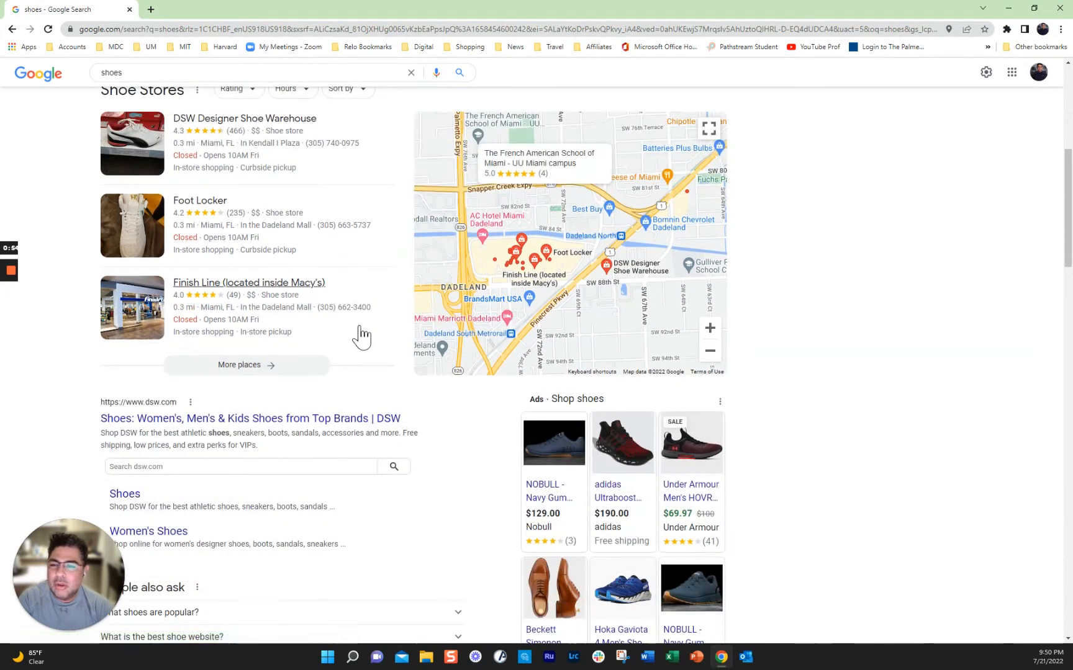
{"action": "scroll", "coordinate": [361, 337], "scroll_direction": "up", "scroll_amount": 1}
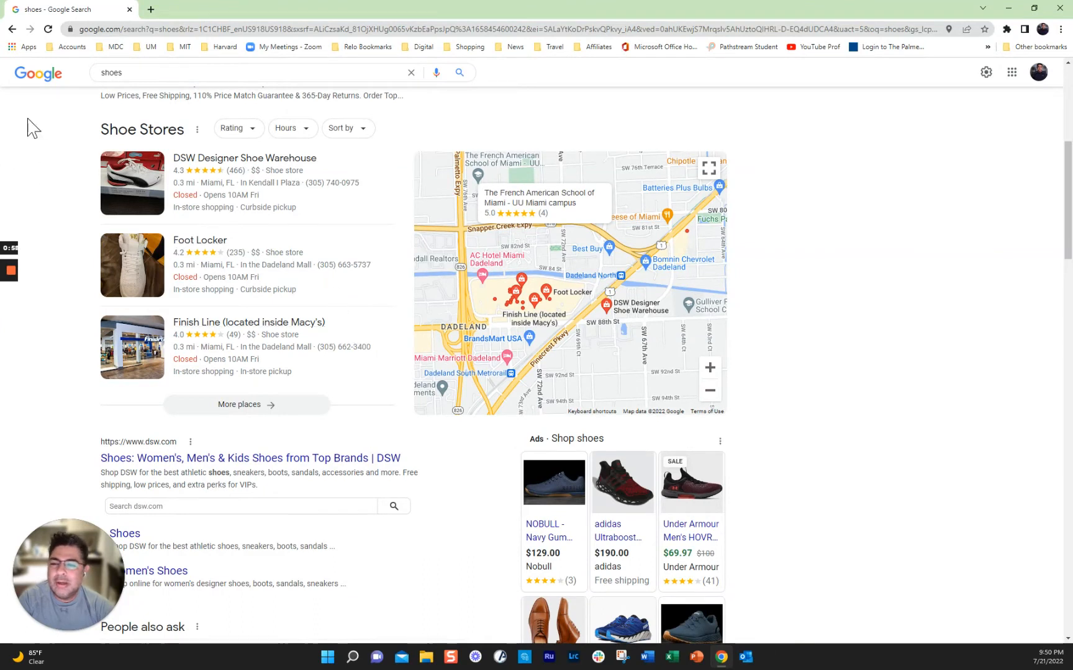
{"action": "scroll", "coordinate": [954, 493], "scroll_direction": "down", "scroll_amount": 2}
{"action": "scroll", "coordinate": [954, 494], "scroll_direction": "down", "scroll_amount": 3}
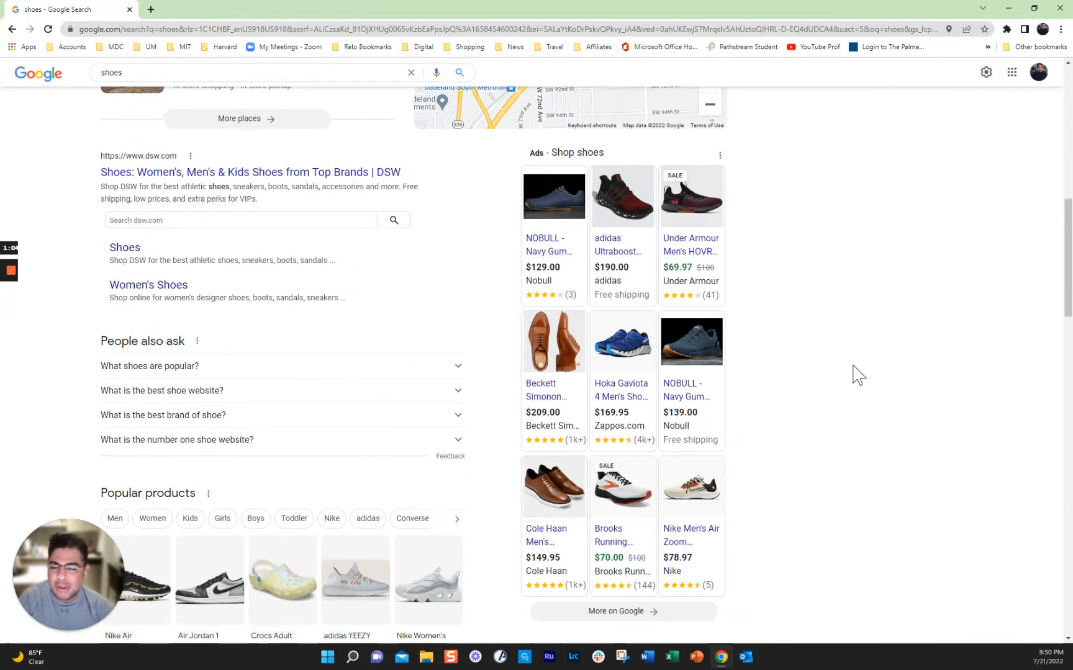
{"action": "scroll", "coordinate": [858, 375], "scroll_direction": "down", "scroll_amount": 2}
{"action": "scroll", "coordinate": [859, 375], "scroll_direction": "up", "scroll_amount": 10}
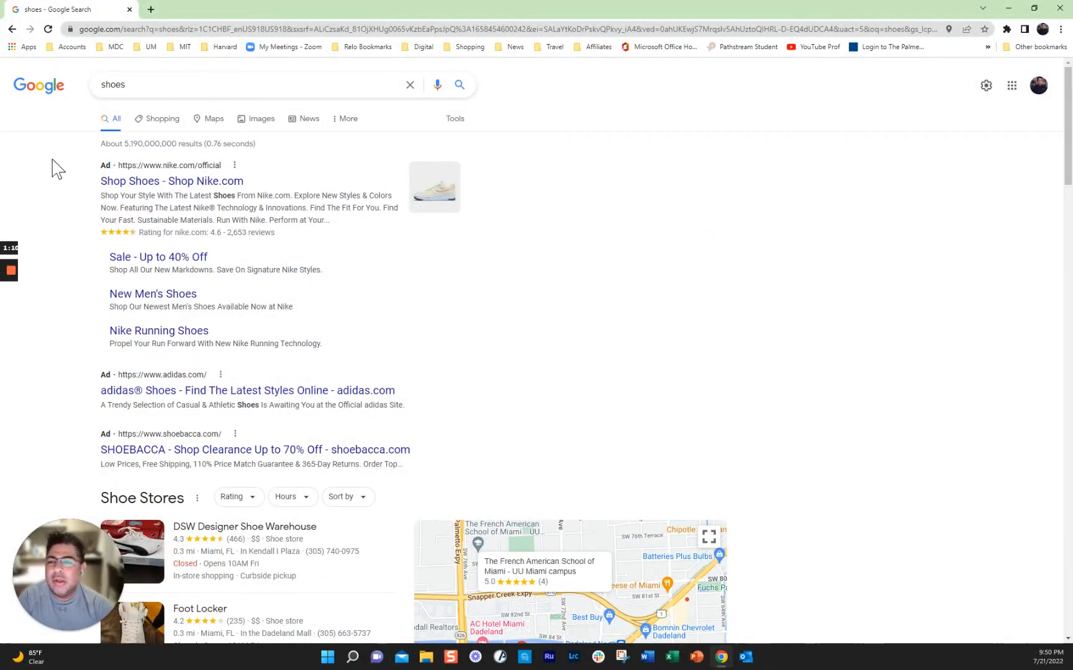
Step: Replace the query with 'google ads' and follow the Google Ads sponsored result
{"action": "left_click", "coordinate": [138, 87]}
{"action": "double_click", "coordinate": [139, 88]}
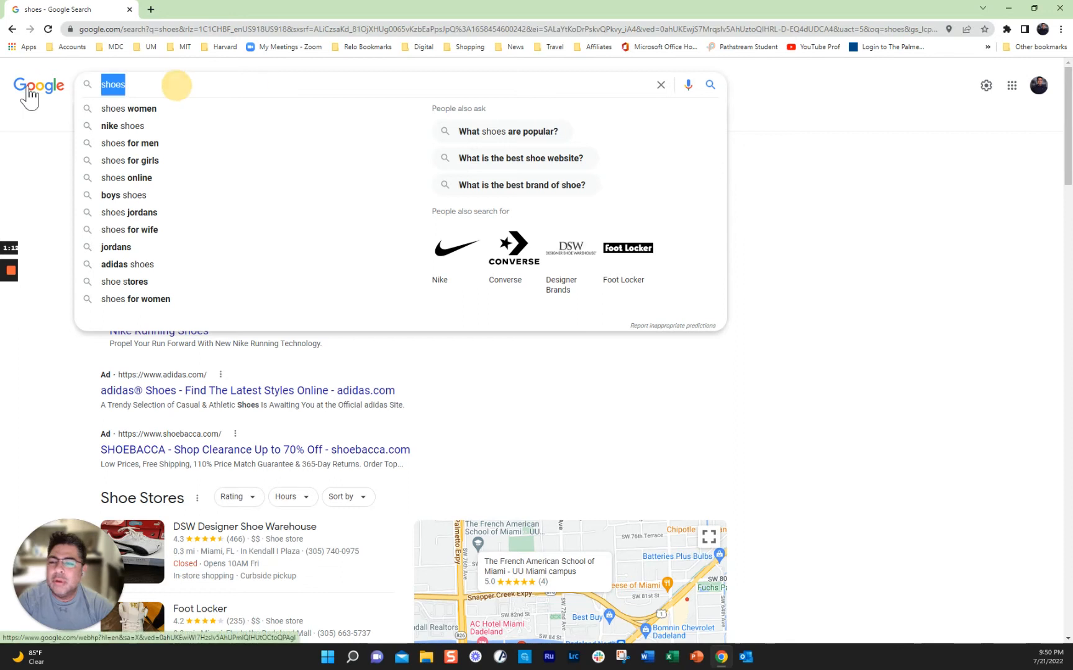
{"action": "type", "text": "google ads"}
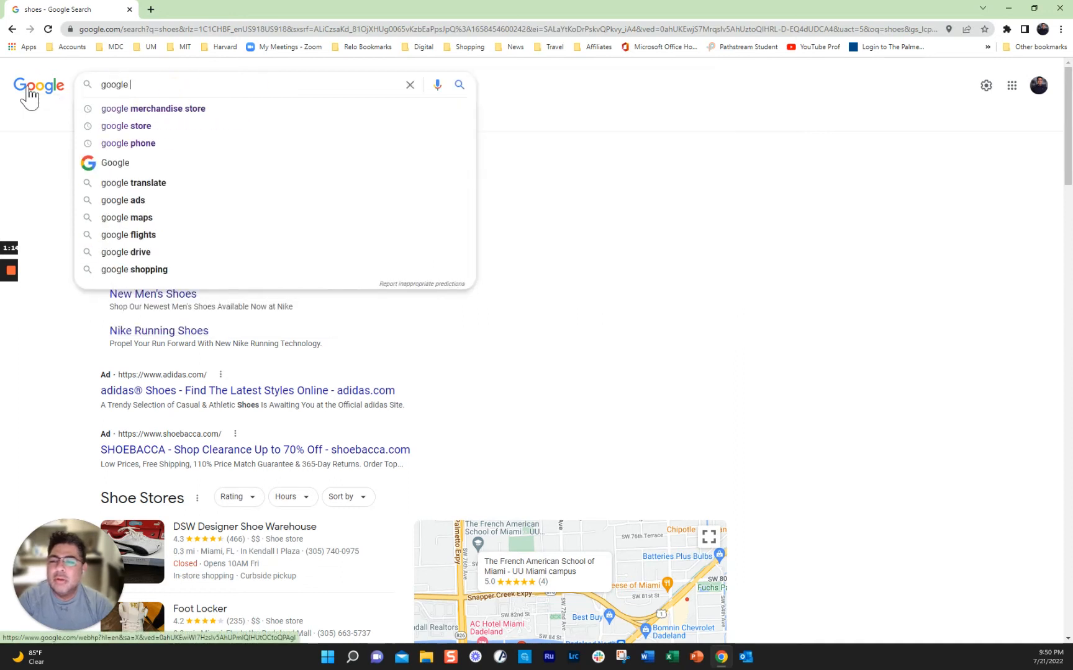
{"action": "key", "text": "Return"}
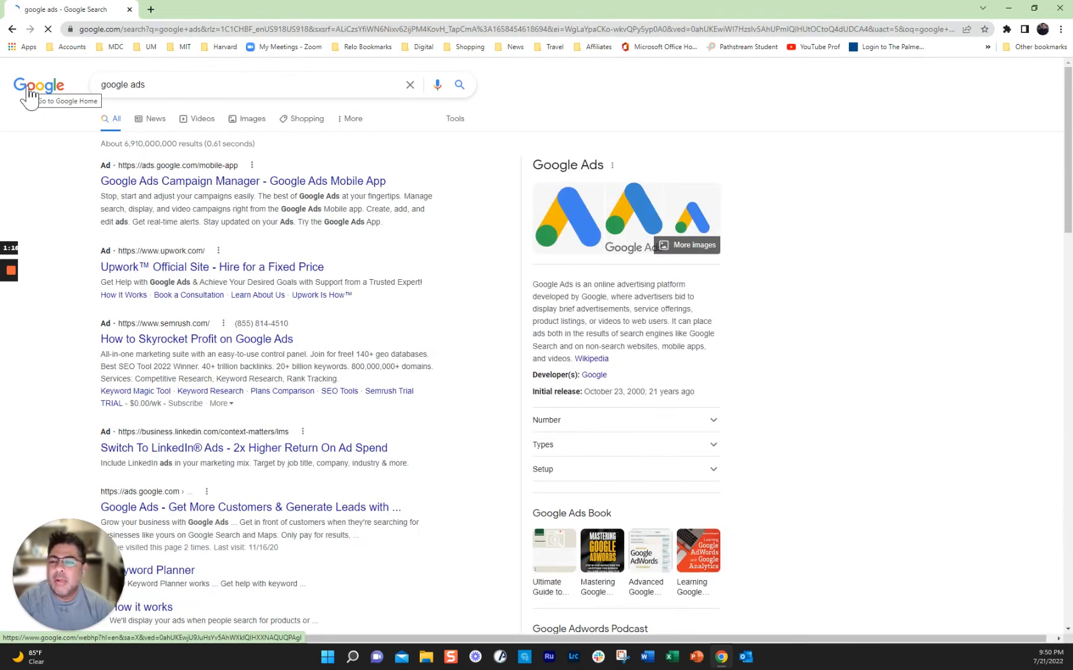
{"action": "left_click", "coordinate": [161, 186]}
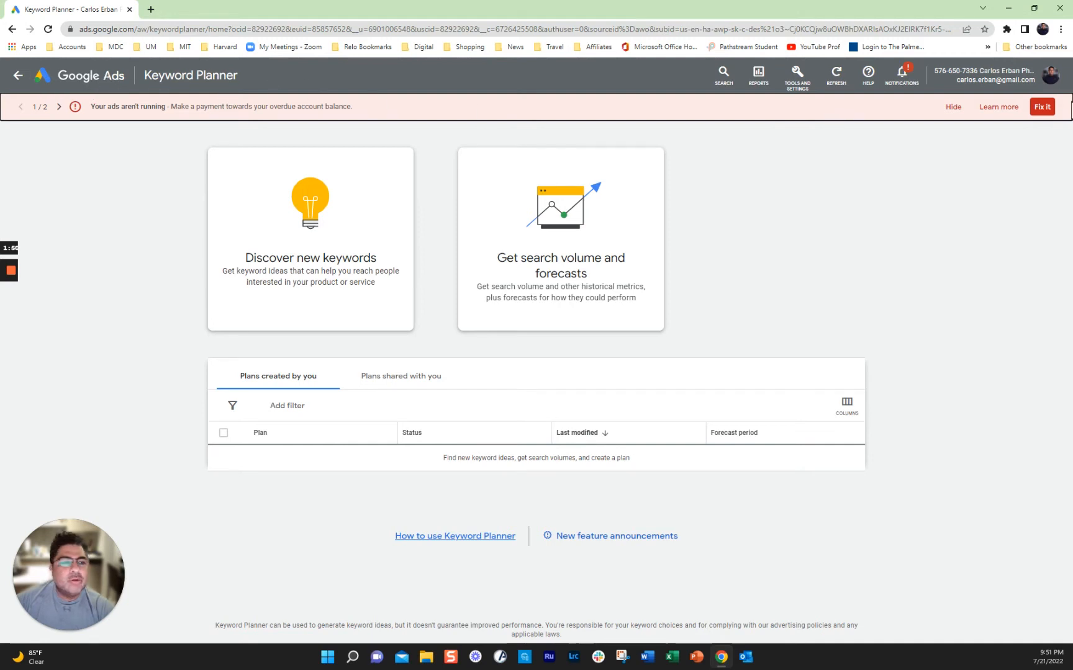
Step: From the Google Ads account overview, start a brand new campaign
{"action": "left_click", "coordinate": [81, 79]}
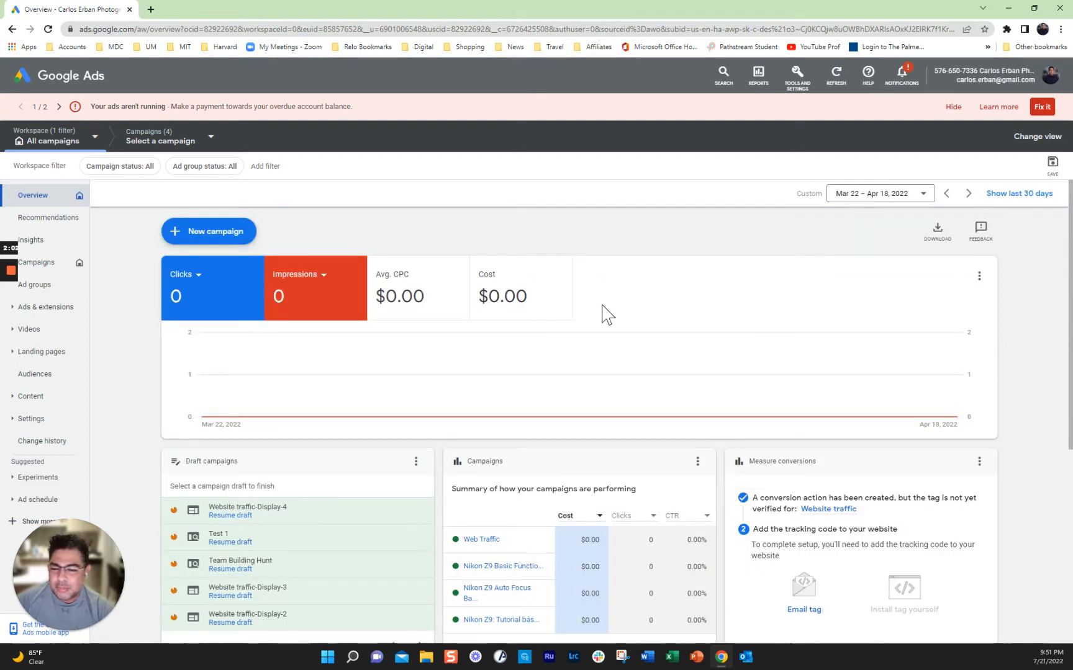
{"action": "mouse_move", "coordinate": [232, 519]}
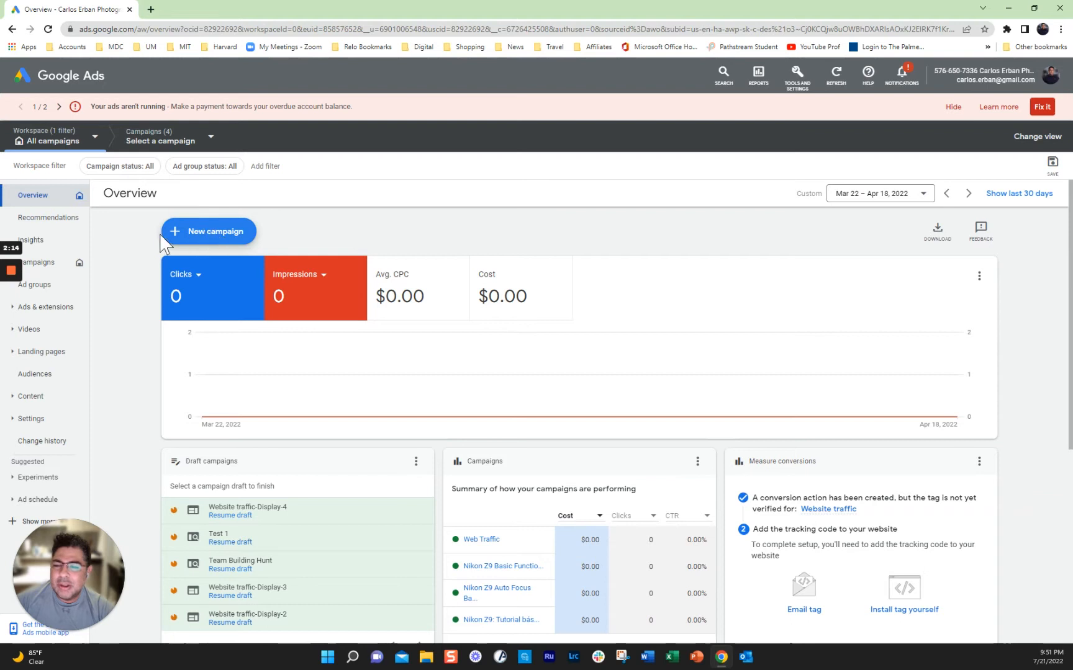
{"action": "left_click", "coordinate": [197, 239]}
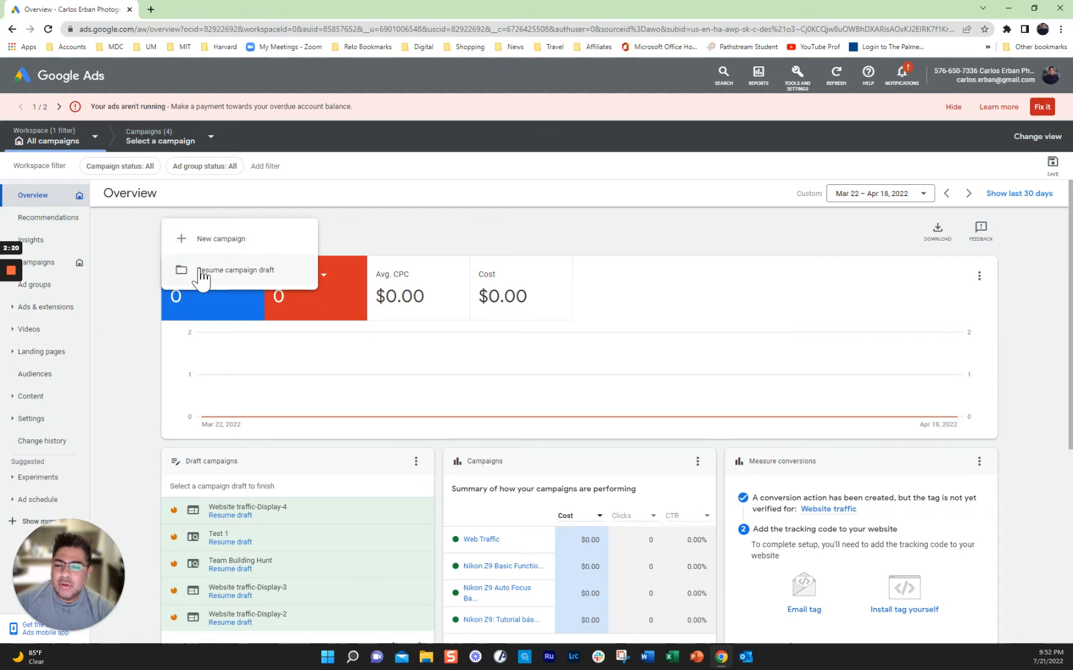
{"action": "left_click", "coordinate": [206, 243]}
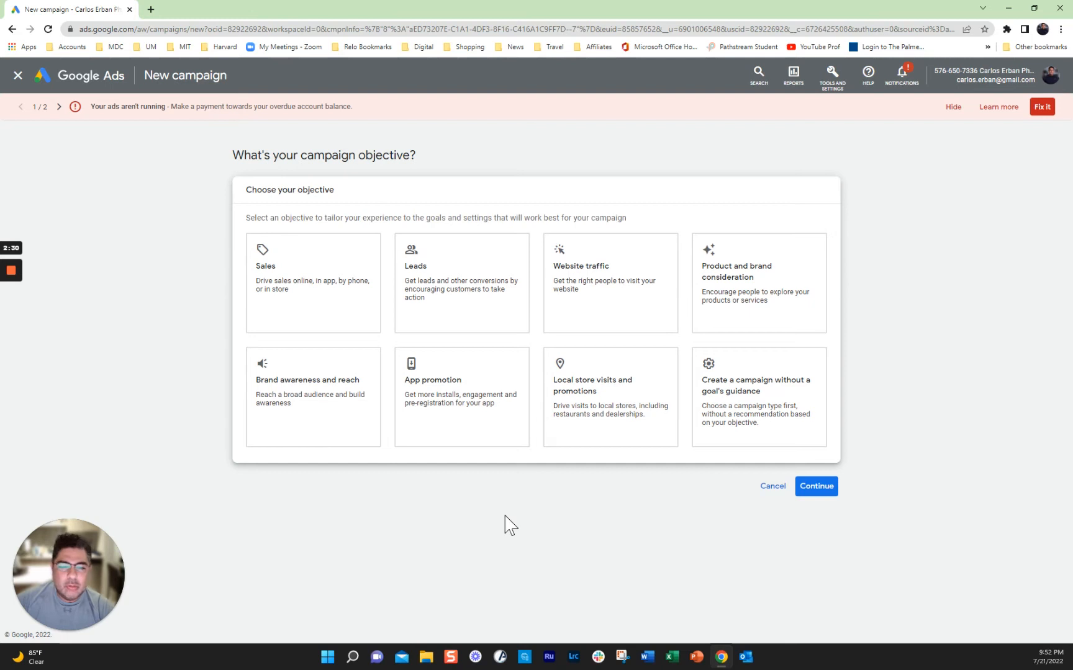
Step: Choose Website traffic as the campaign objective and Search as the campaign type
{"action": "left_click", "coordinate": [594, 278]}
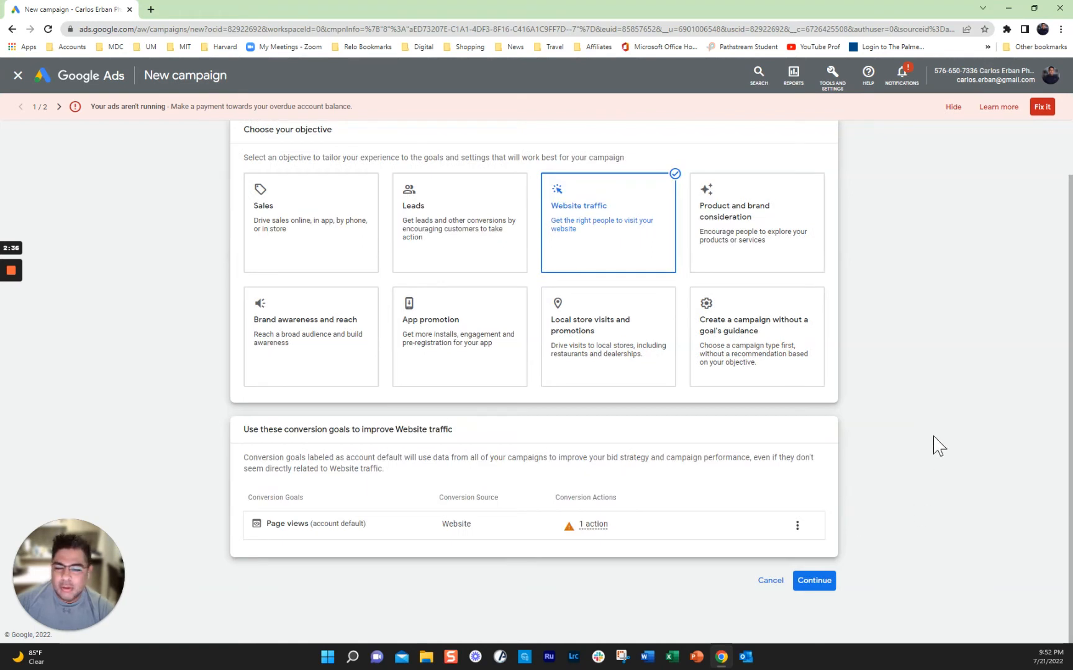
{"action": "left_click", "coordinate": [824, 588]}
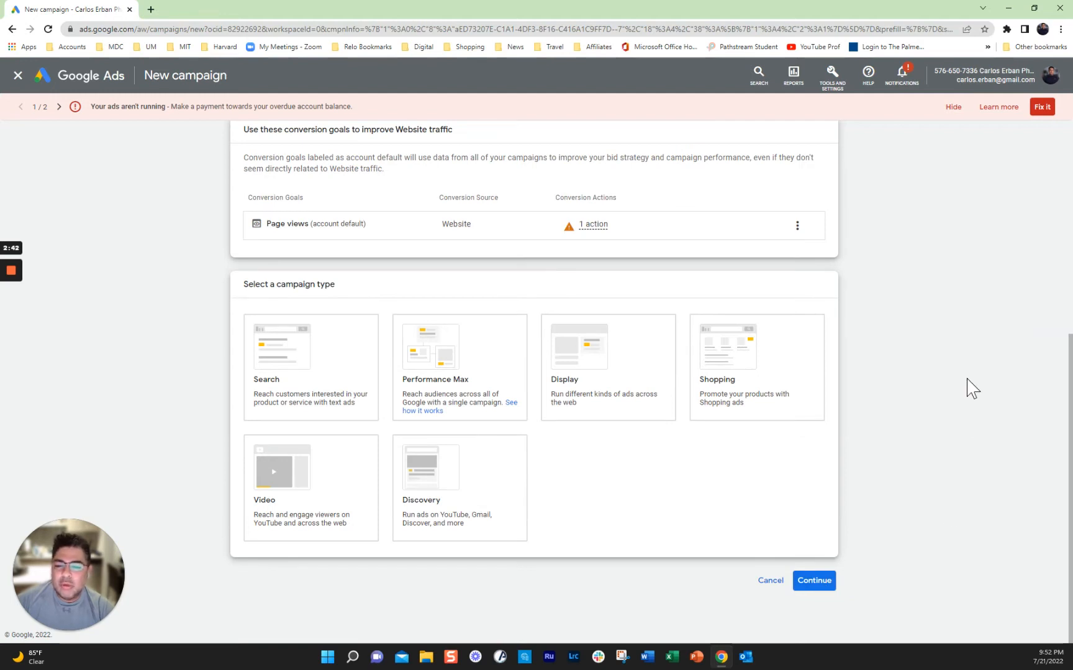
{"action": "left_click", "coordinate": [292, 358]}
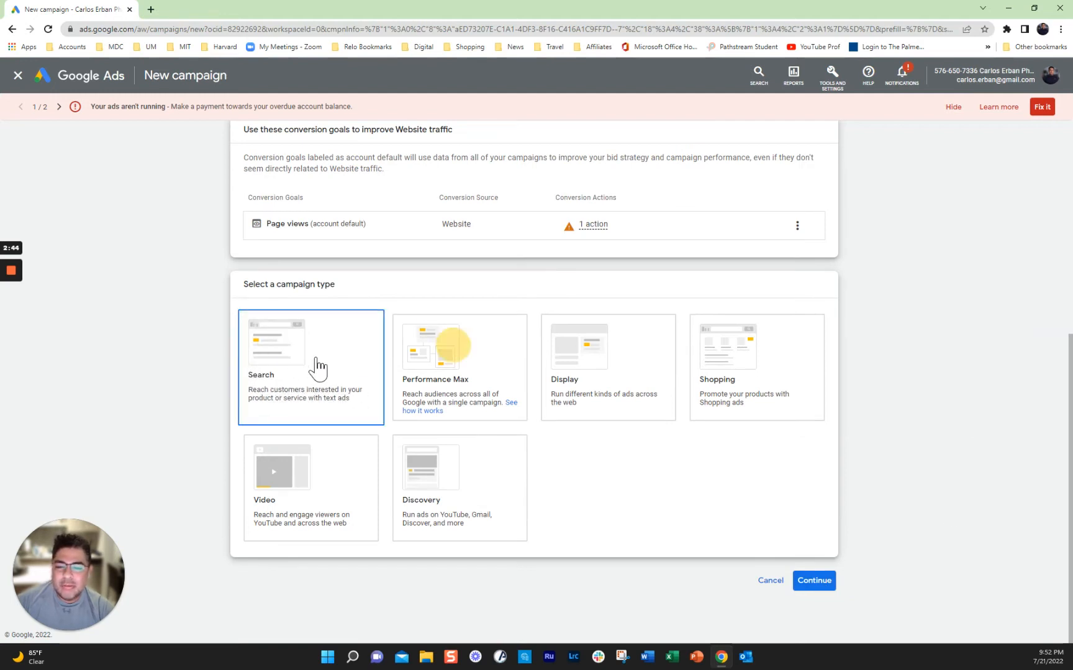
{"action": "left_click_drag", "start_coordinate": [1069, 410], "coordinate": [1068, 497]}
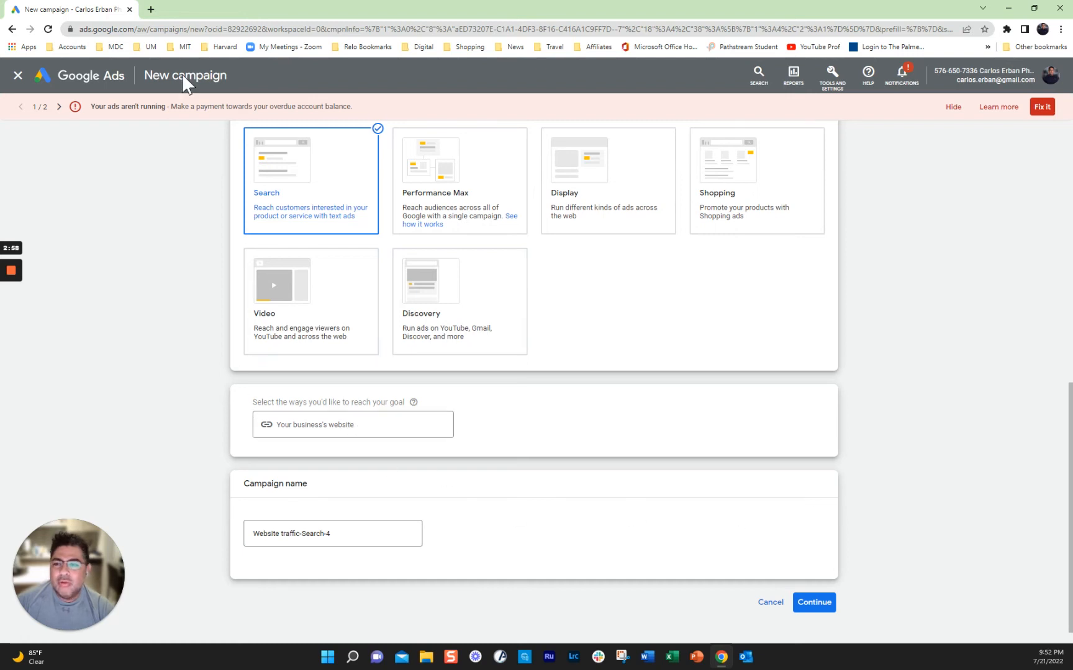
Step: Open carloserban.com in a new tab and select its web address
{"action": "left_click", "coordinate": [150, 10]}
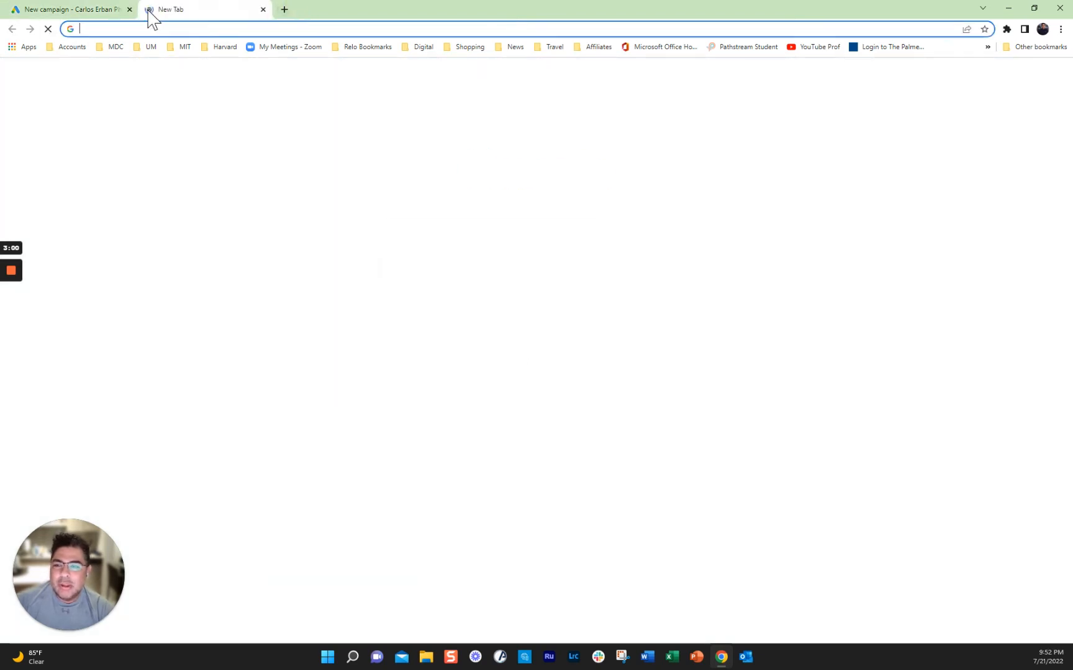
{"action": "left_click", "coordinate": [143, 34]}
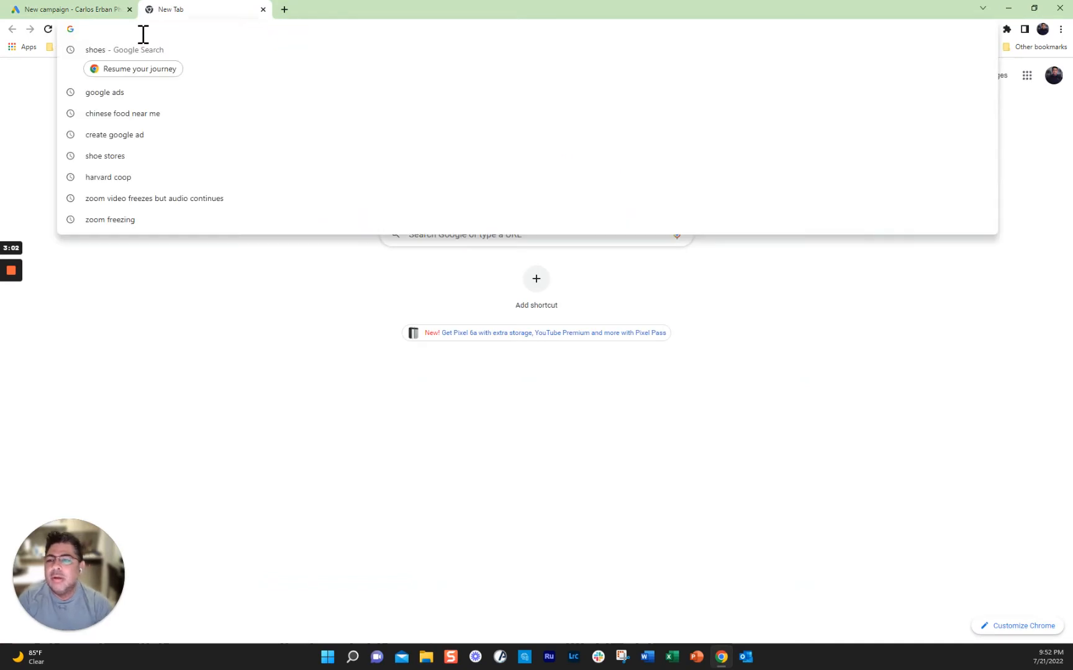
{"action": "type", "text": "www.carloserban.com"}
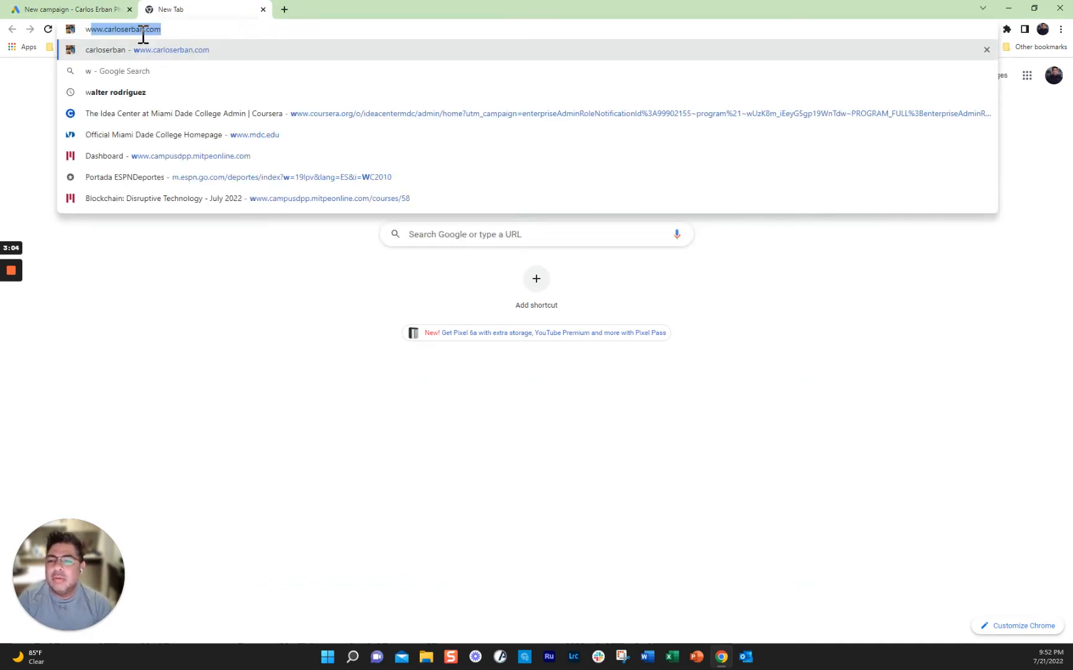
{"action": "key", "text": "Return"}
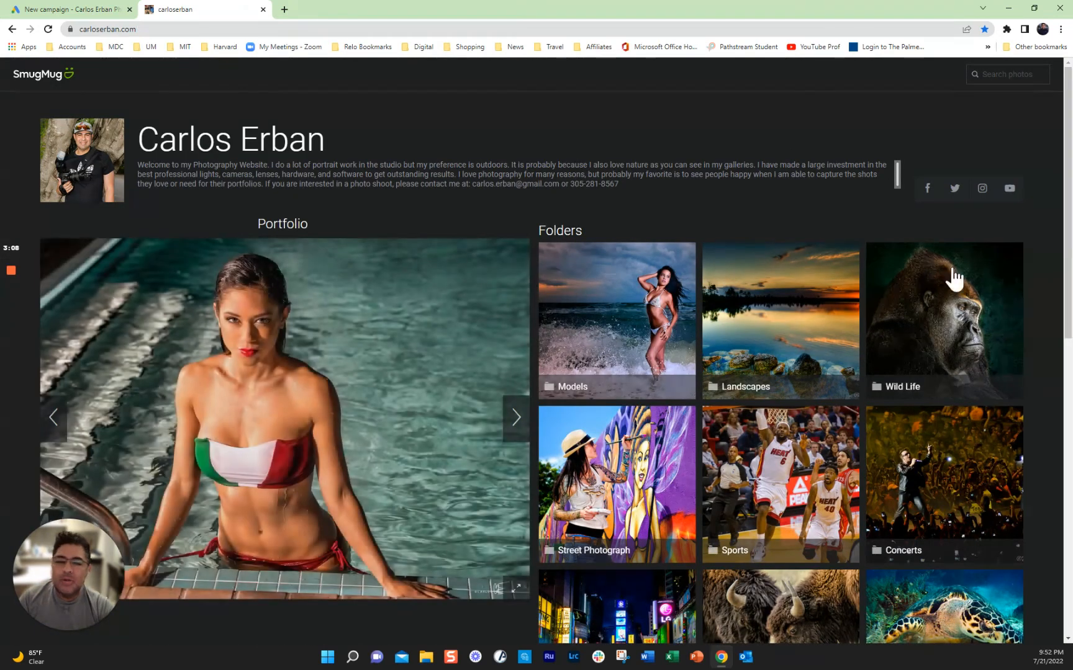
{"action": "scroll", "coordinate": [782, 330], "scroll_direction": "down", "scroll_amount": 8}
{"action": "scroll", "coordinate": [784, 334], "scroll_direction": "up", "scroll_amount": 8}
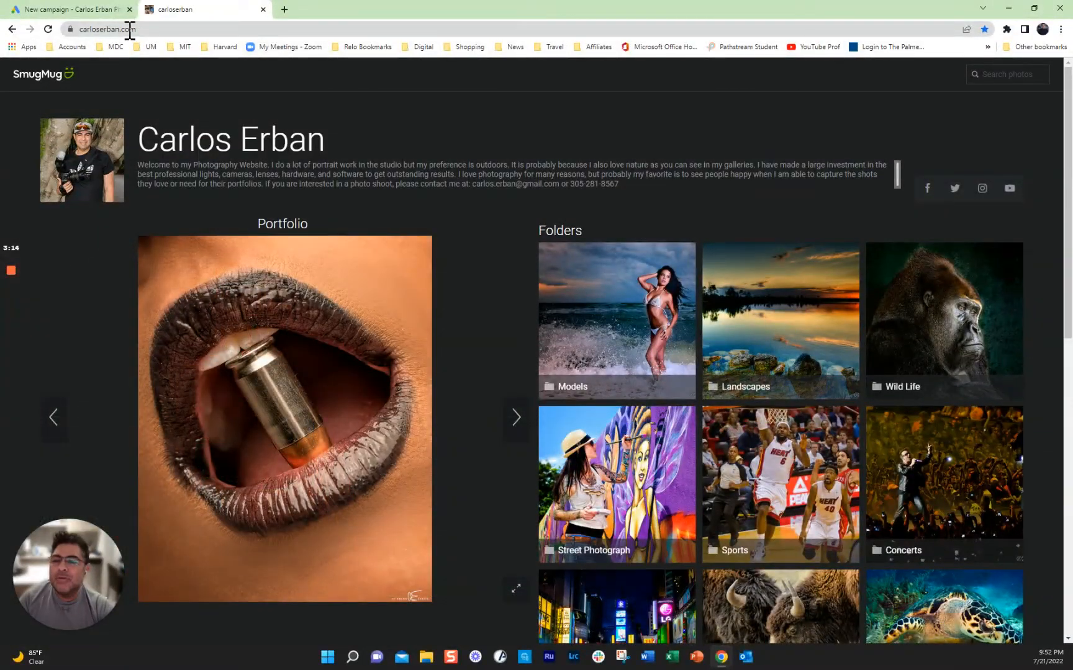
{"action": "left_click", "coordinate": [129, 29]}
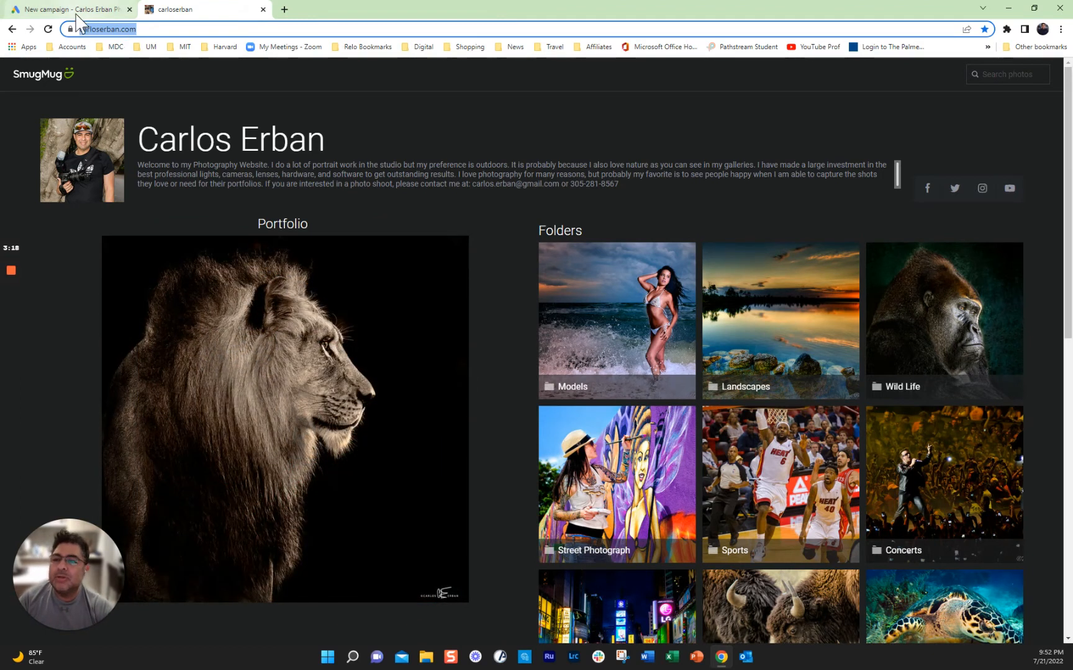
{"action": "left_click", "coordinate": [99, 10]}
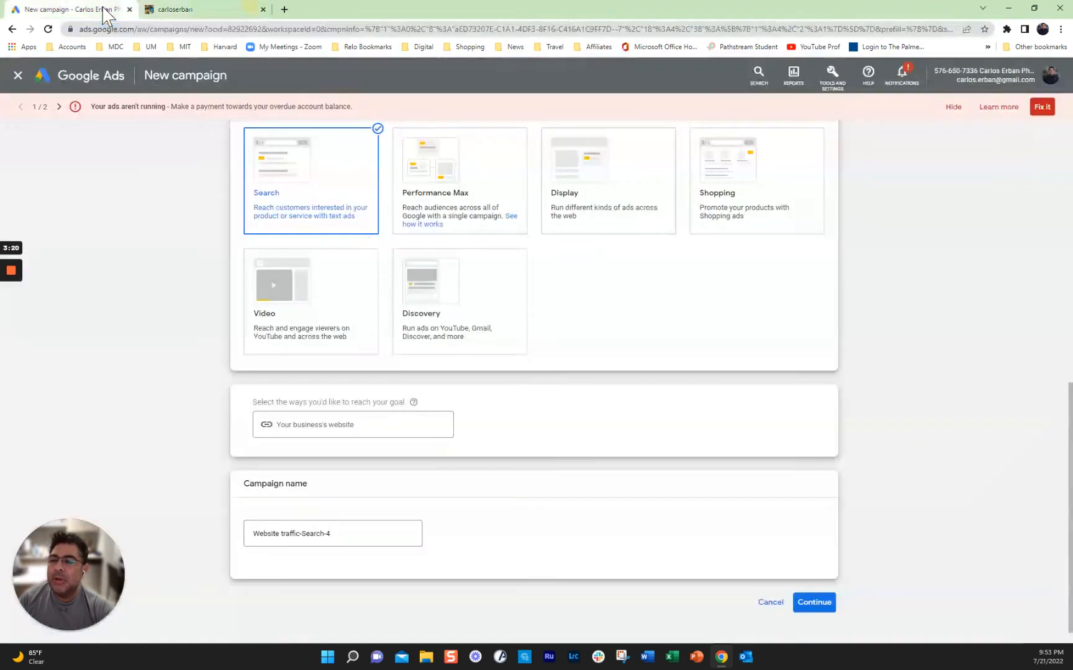
{"action": "left_click", "coordinate": [369, 425]}
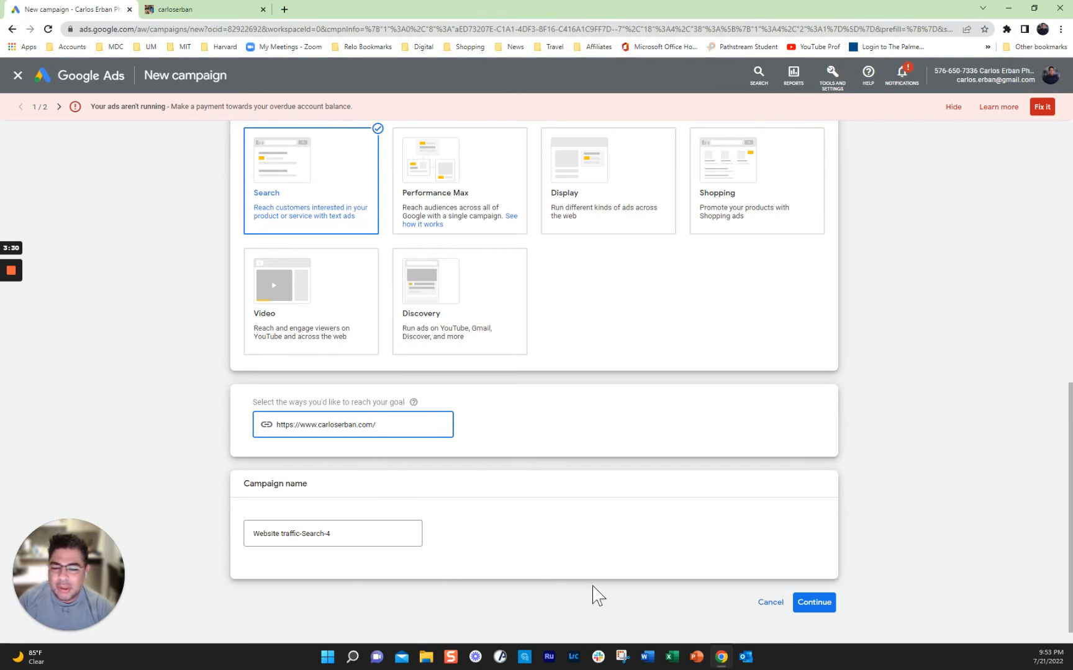
{"action": "left_click", "coordinate": [811, 611]}
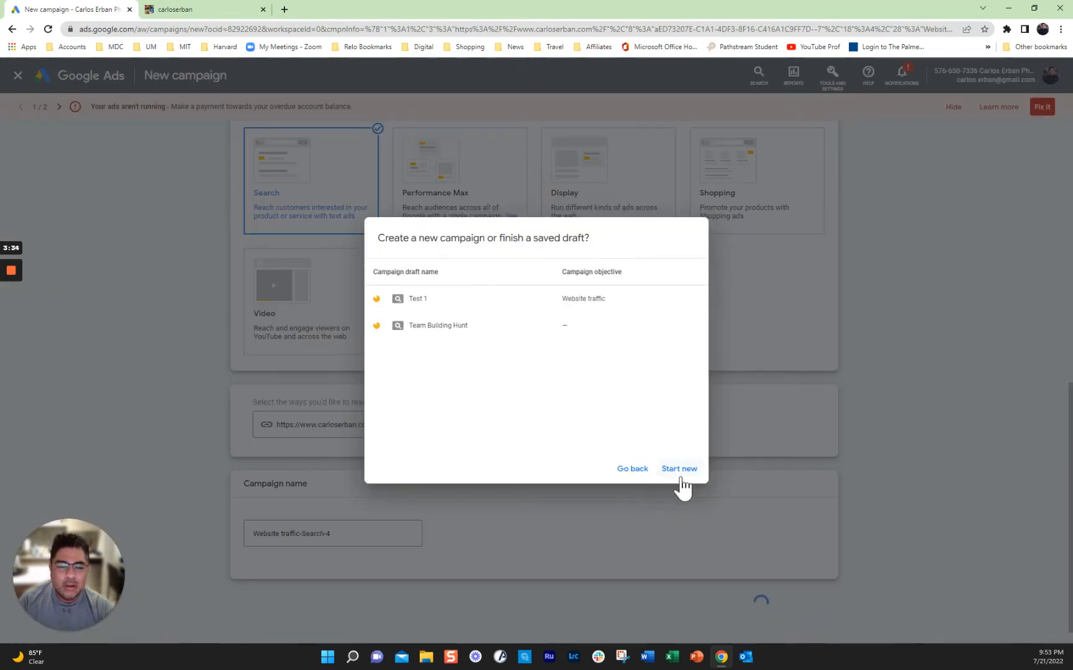
{"action": "left_click", "coordinate": [679, 470]}
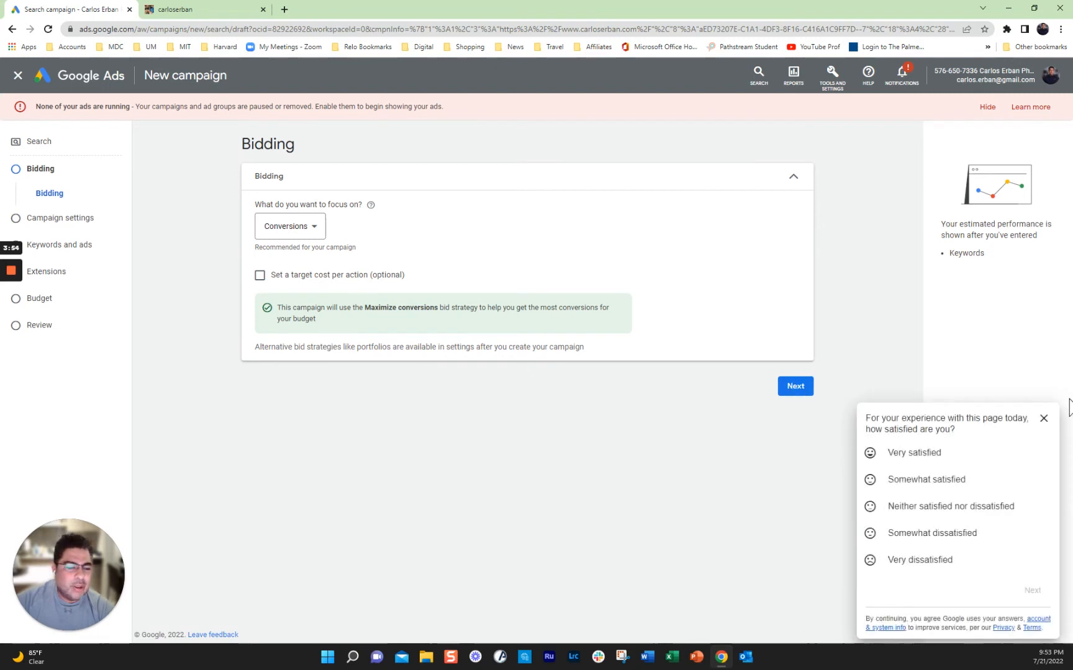
Step: Dismiss the survey, move past Bidding, and set the campaign location to United States
{"action": "left_click", "coordinate": [1043, 419]}
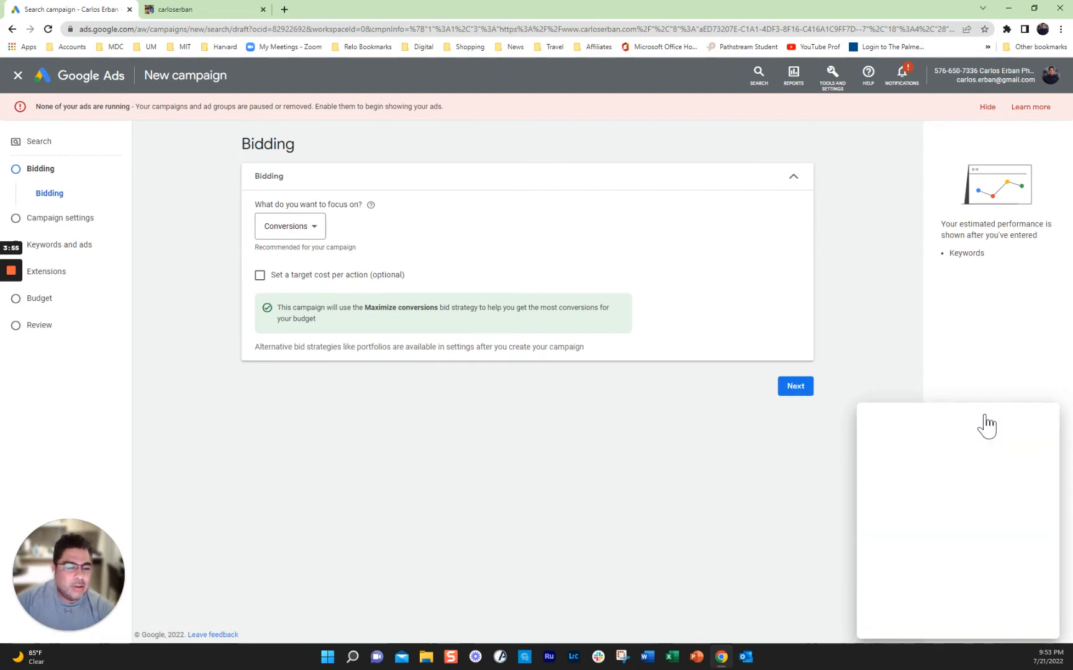
{"action": "left_click", "coordinate": [795, 395]}
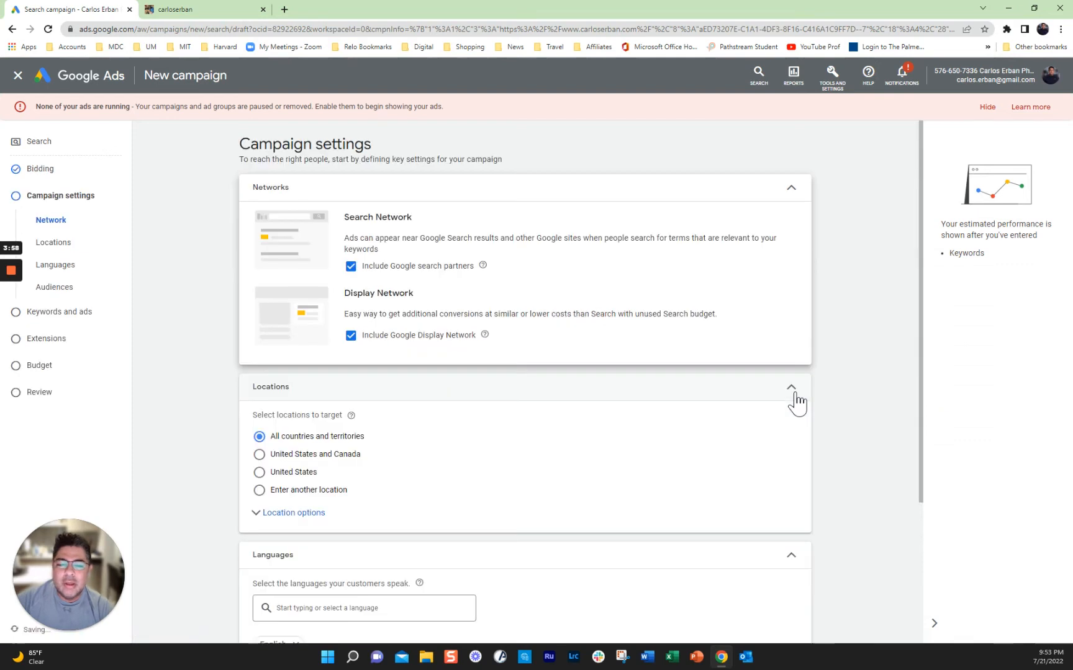
{"action": "scroll", "coordinate": [869, 364], "scroll_direction": "down", "scroll_amount": 1}
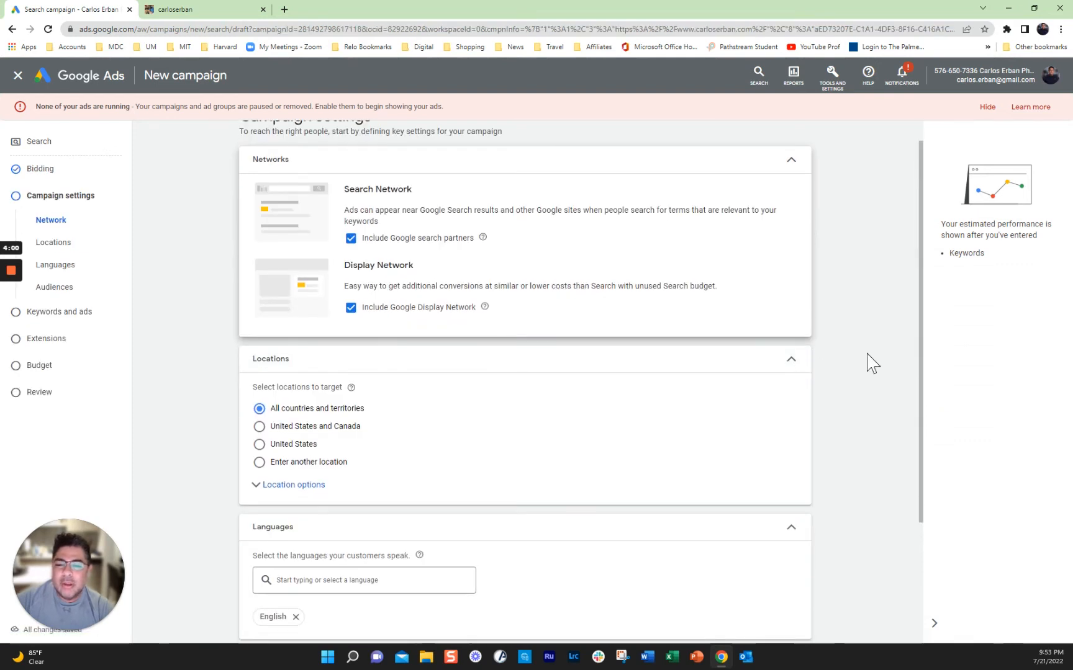
{"action": "scroll", "coordinate": [268, 441], "scroll_direction": "down", "scroll_amount": 1}
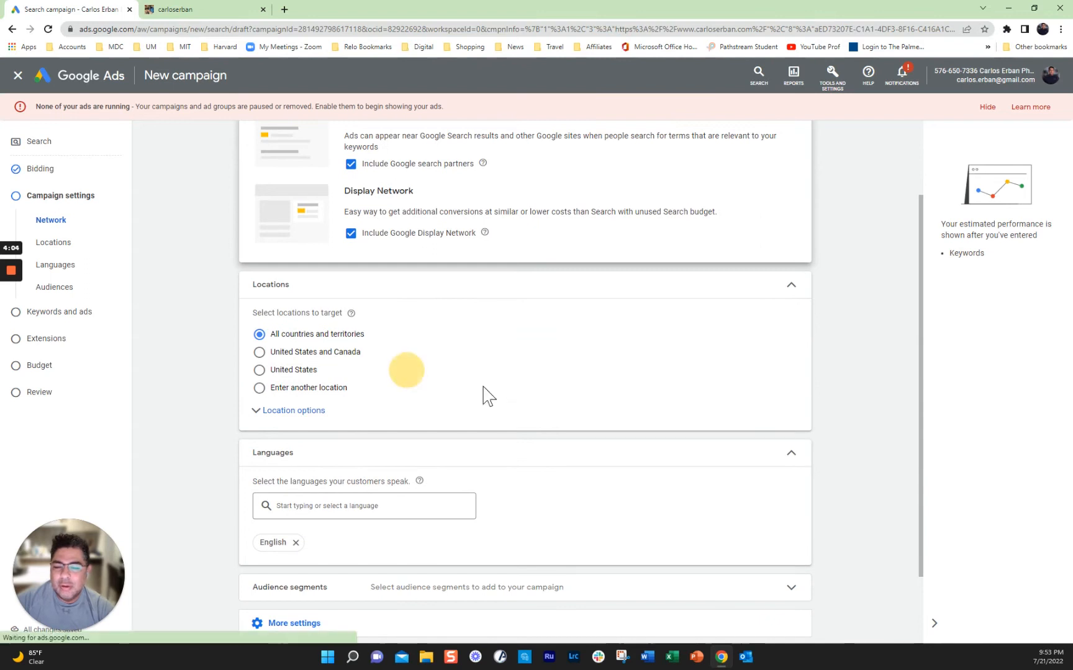
{"action": "left_click", "coordinate": [259, 371]}
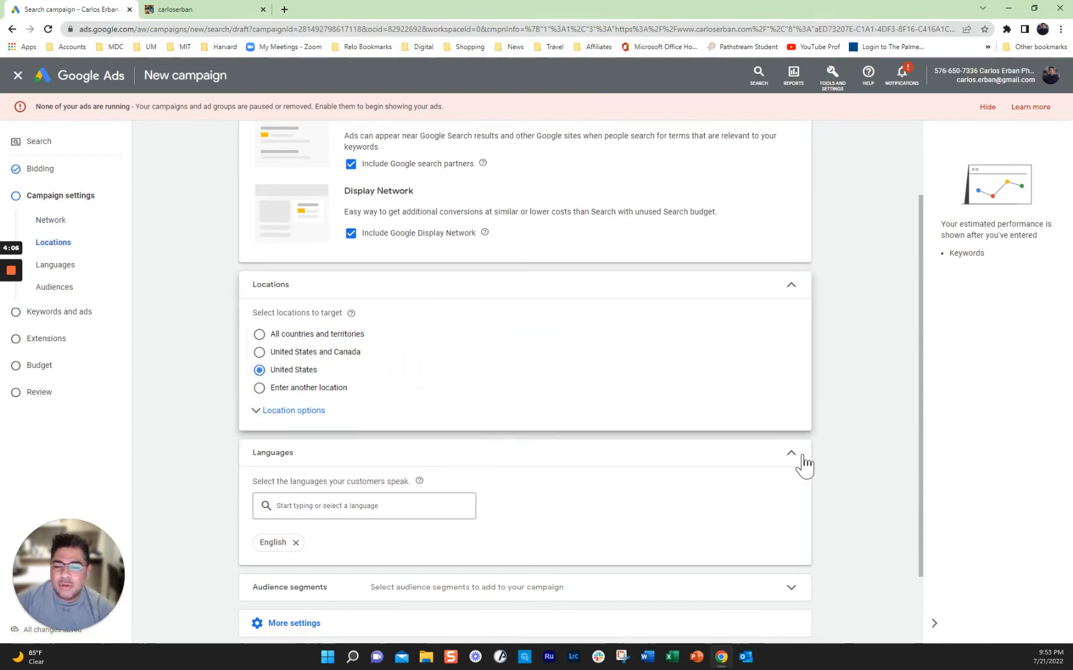
{"action": "scroll", "coordinate": [845, 451], "scroll_direction": "down", "scroll_amount": 1}
{"action": "scroll", "coordinate": [863, 447], "scroll_direction": "down", "scroll_amount": 1}
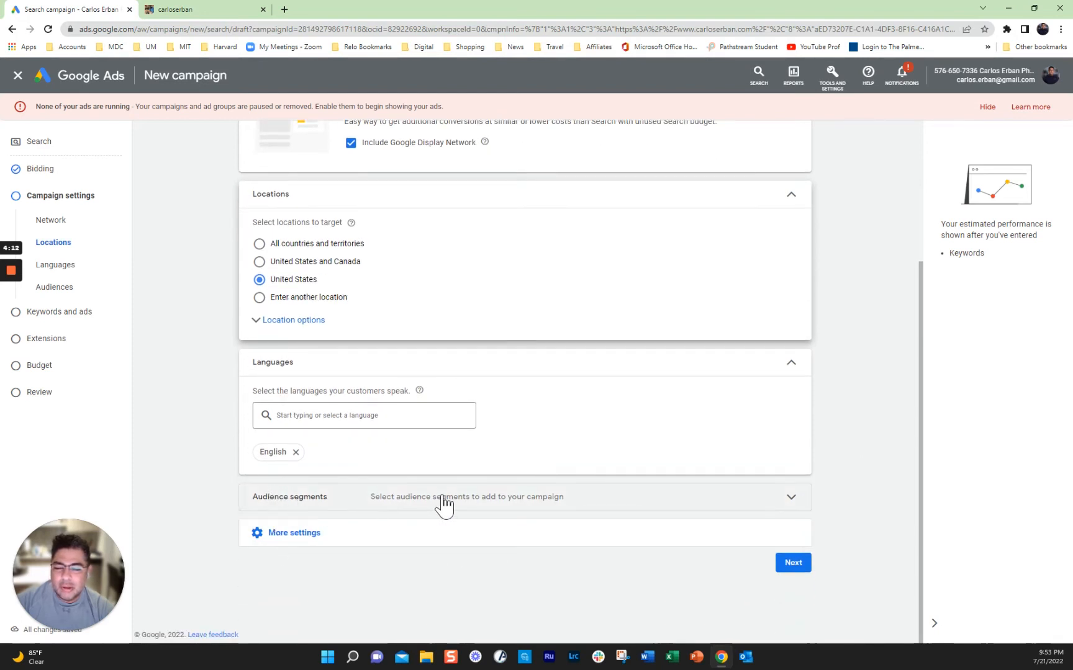
{"action": "left_click", "coordinate": [791, 497]}
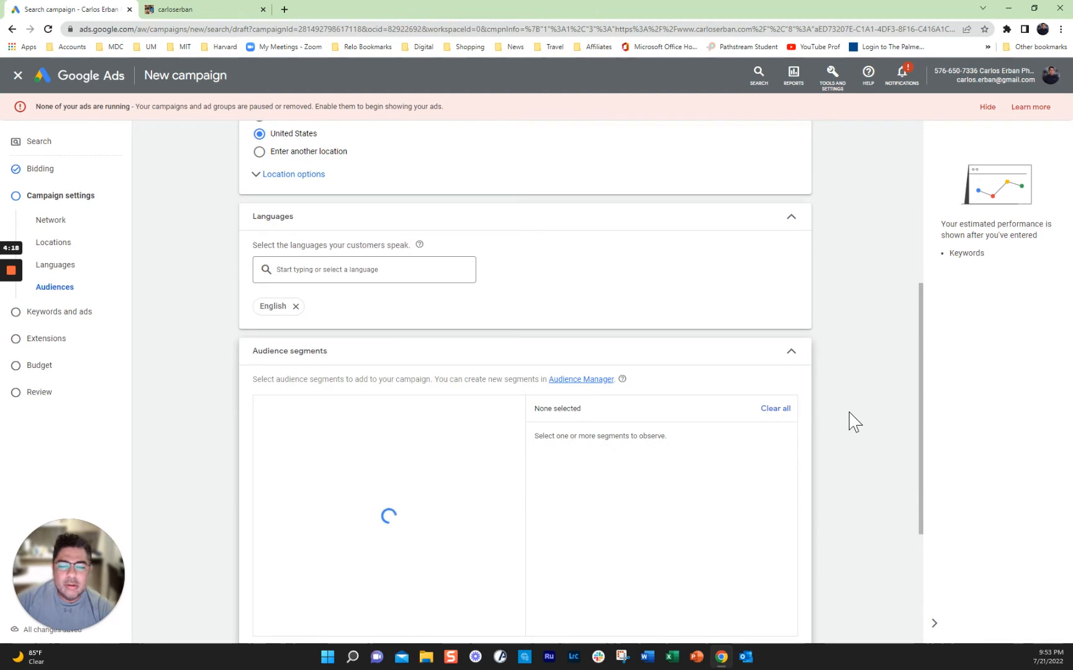
Step: Search the audience segments for 'product photography'
{"action": "scroll", "coordinate": [855, 422], "scroll_direction": "down", "scroll_amount": 2}
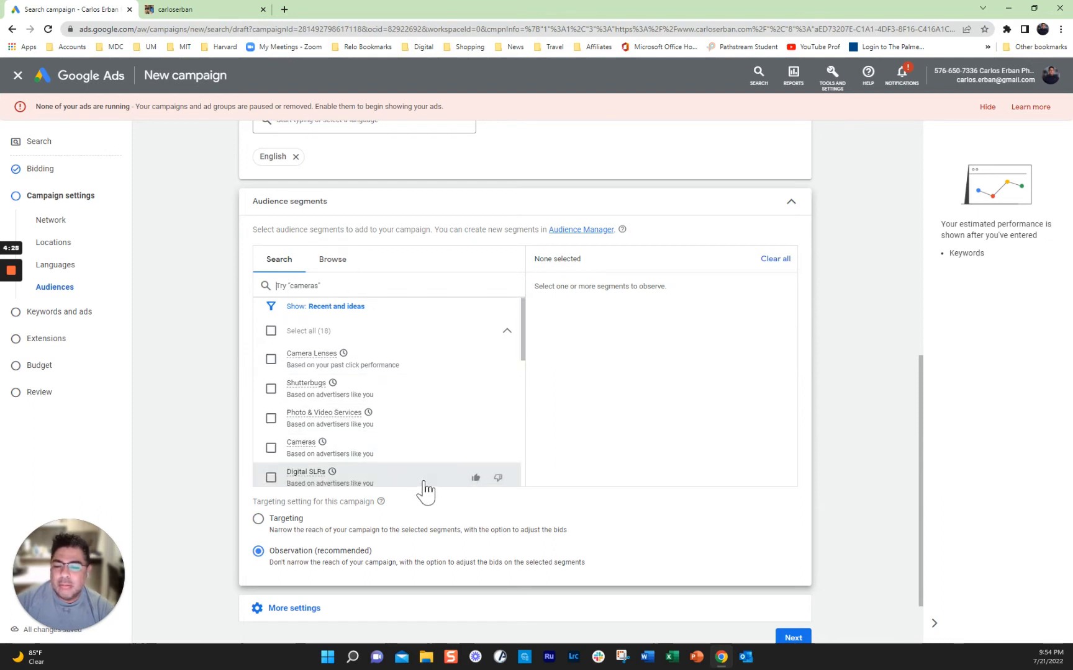
{"action": "scroll", "coordinate": [427, 436], "scroll_direction": "down", "scroll_amount": 1}
{"action": "scroll", "coordinate": [427, 437], "scroll_direction": "down", "scroll_amount": 5}
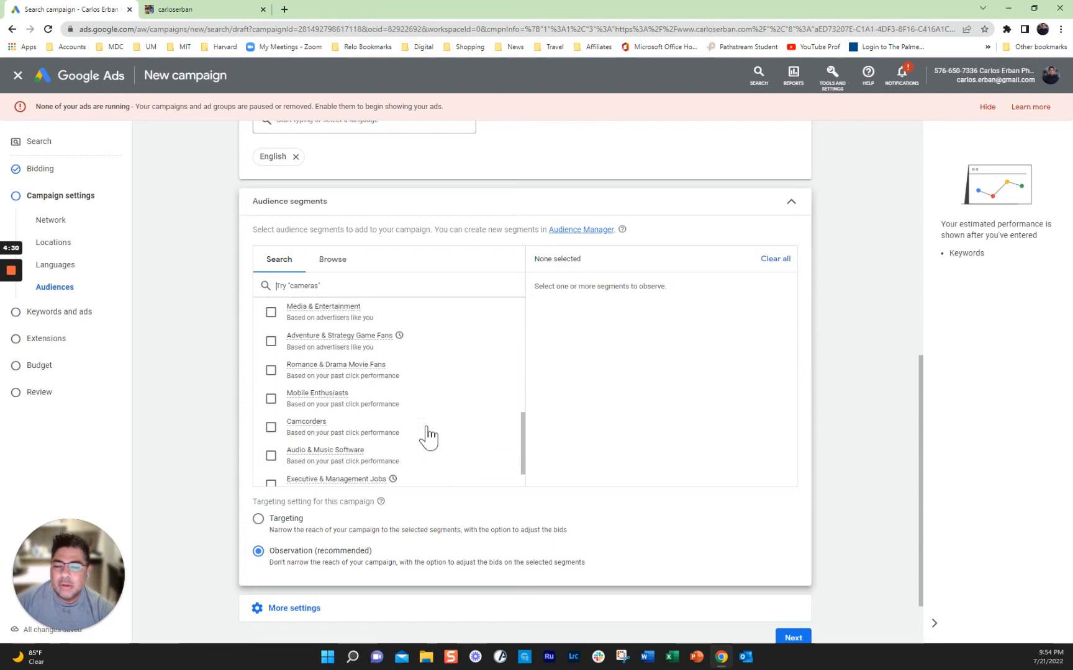
{"action": "scroll", "coordinate": [427, 437], "scroll_direction": "up", "scroll_amount": 10}
{"action": "scroll", "coordinate": [290, 302], "scroll_direction": "up", "scroll_amount": 3}
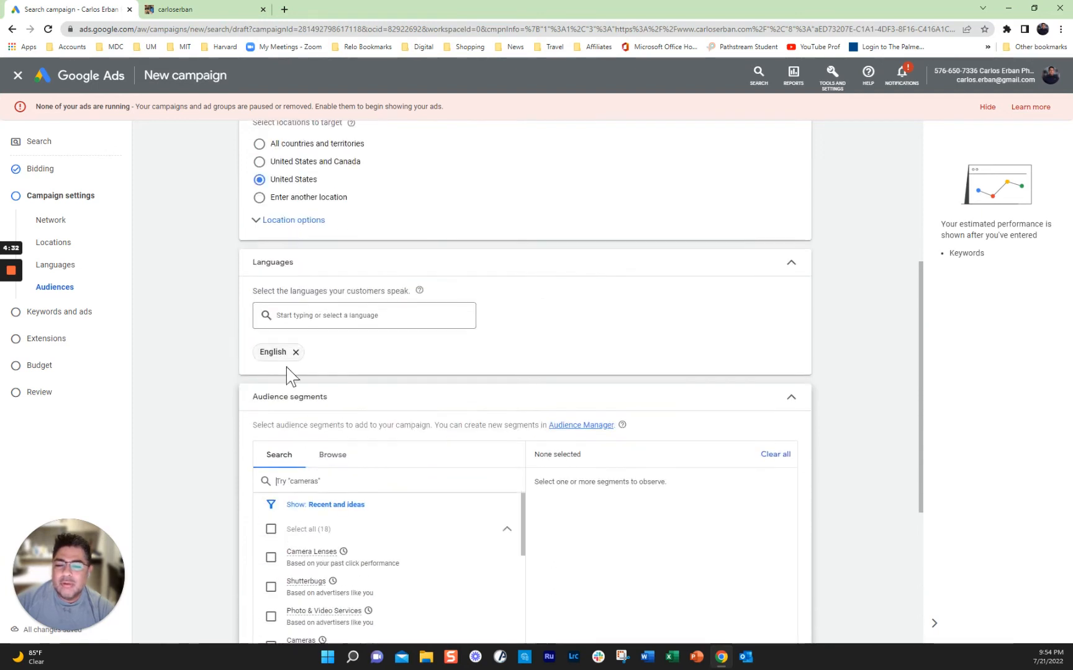
{"action": "left_click", "coordinate": [308, 481]}
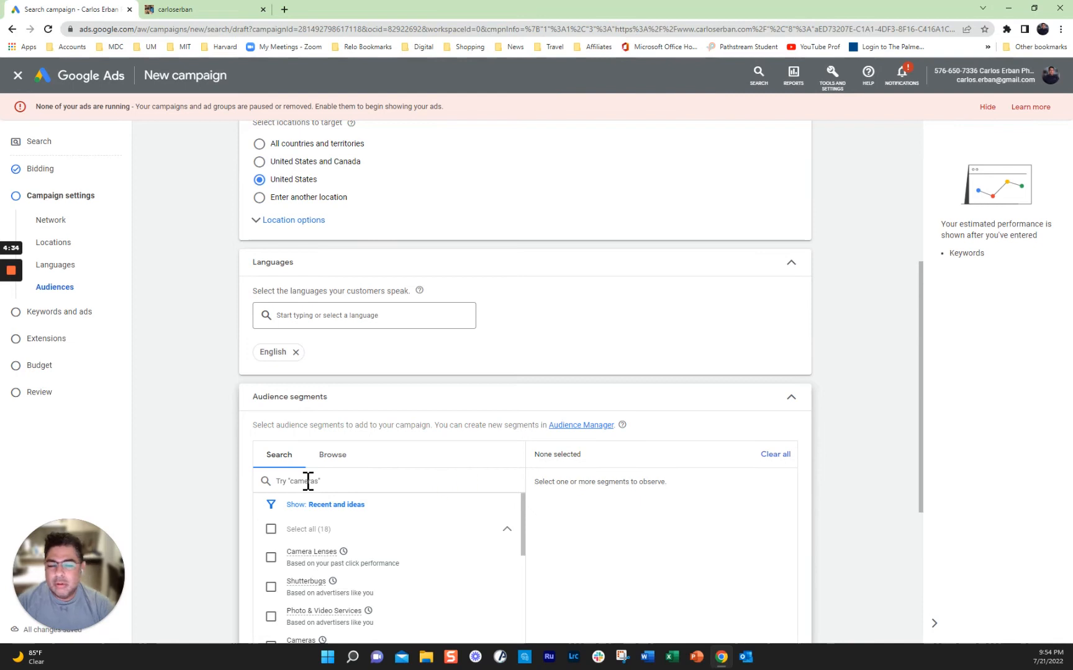
{"action": "type", "text": "produc"}
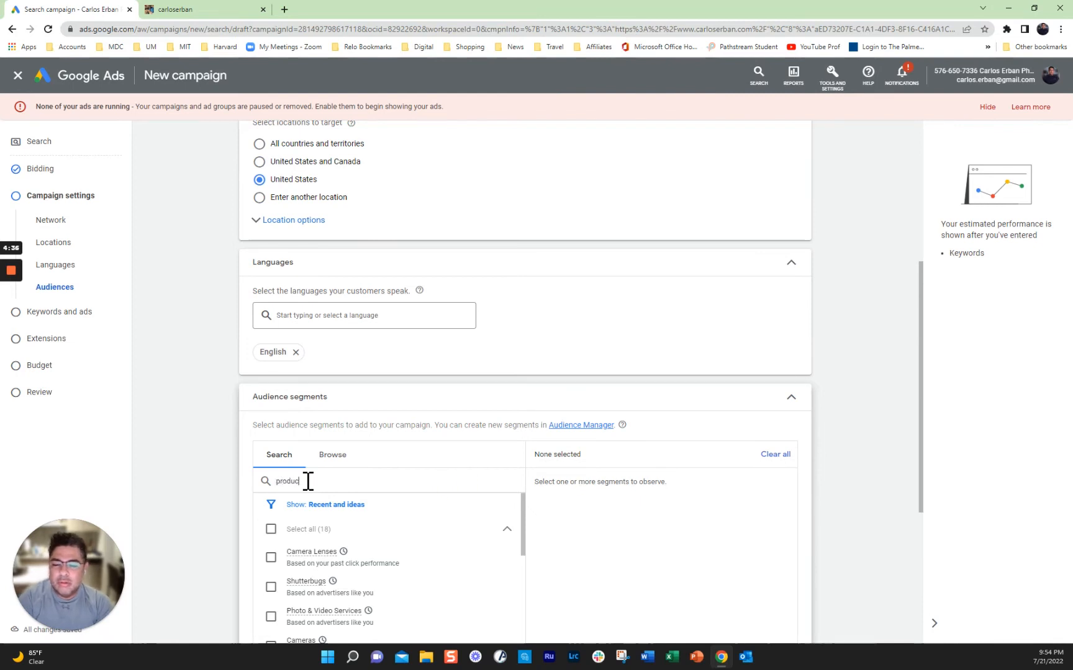
{"action": "type", "text": "t protography"}
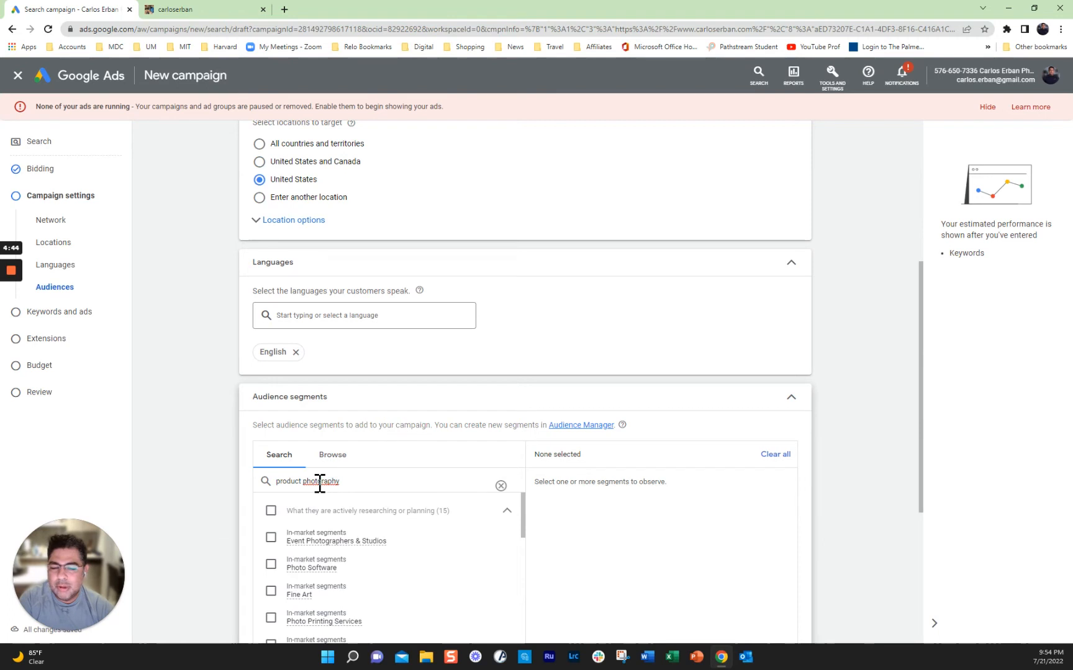
{"action": "left_click", "coordinate": [465, 483]}
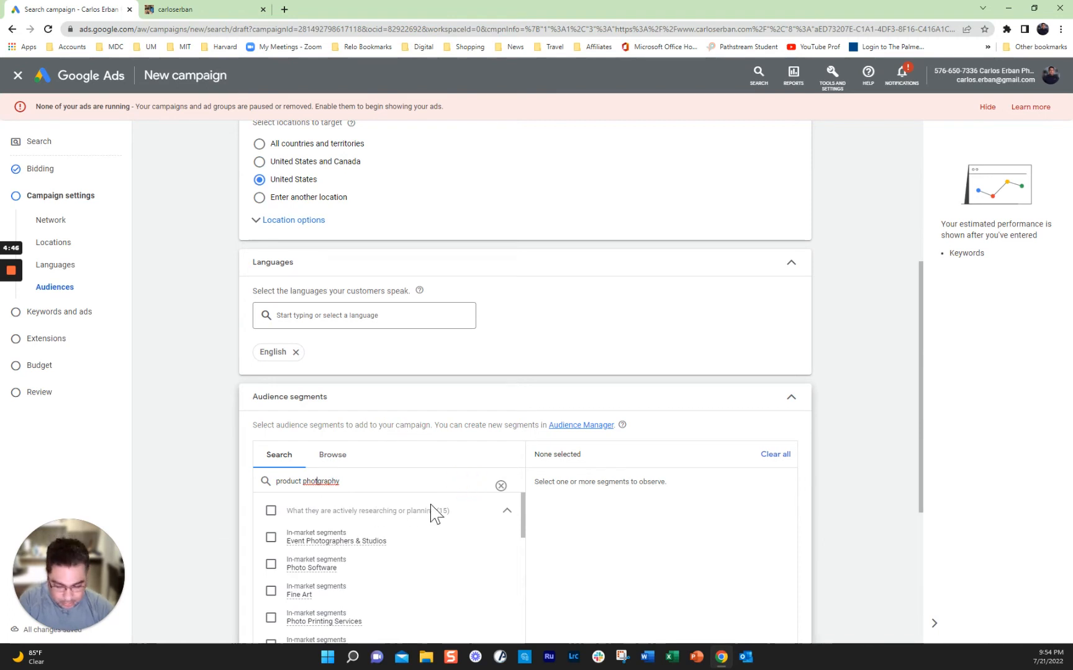
{"action": "type", "text": "o"}
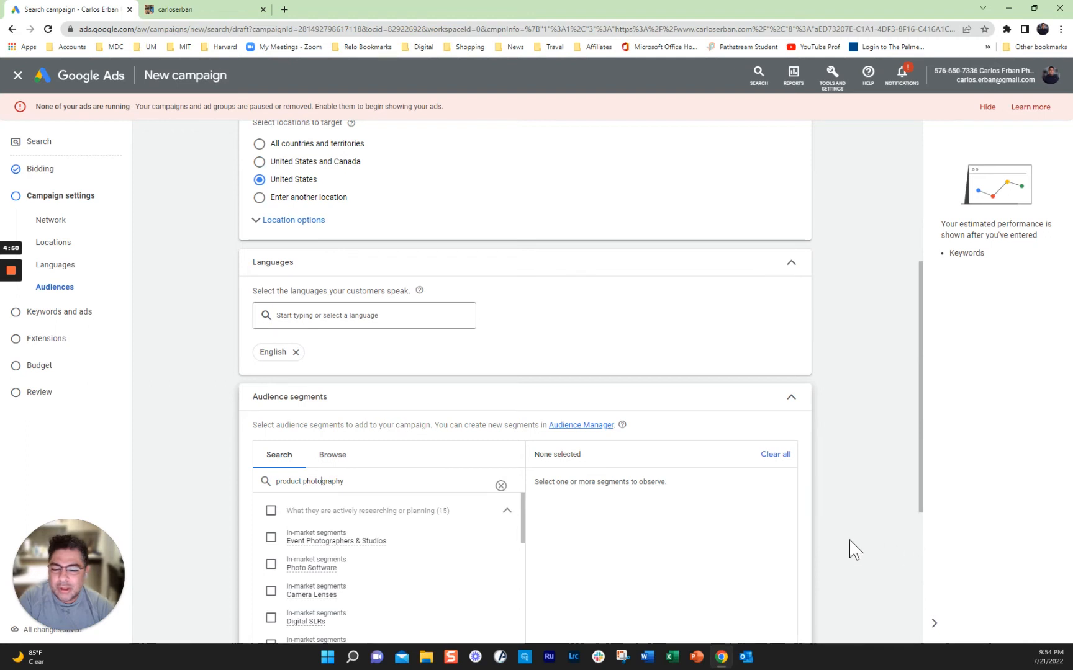
Step: Add the Event Photographers & Studios in-market segment to the audience
{"action": "scroll", "coordinate": [848, 550], "scroll_direction": "down", "scroll_amount": 2}
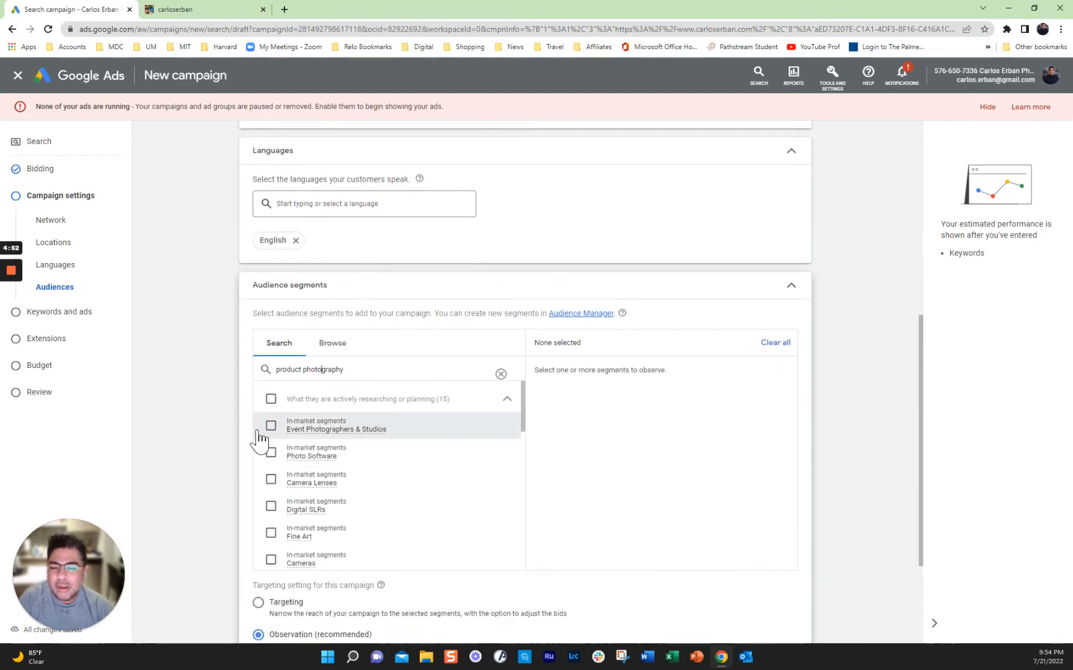
{"action": "left_click", "coordinate": [414, 425]}
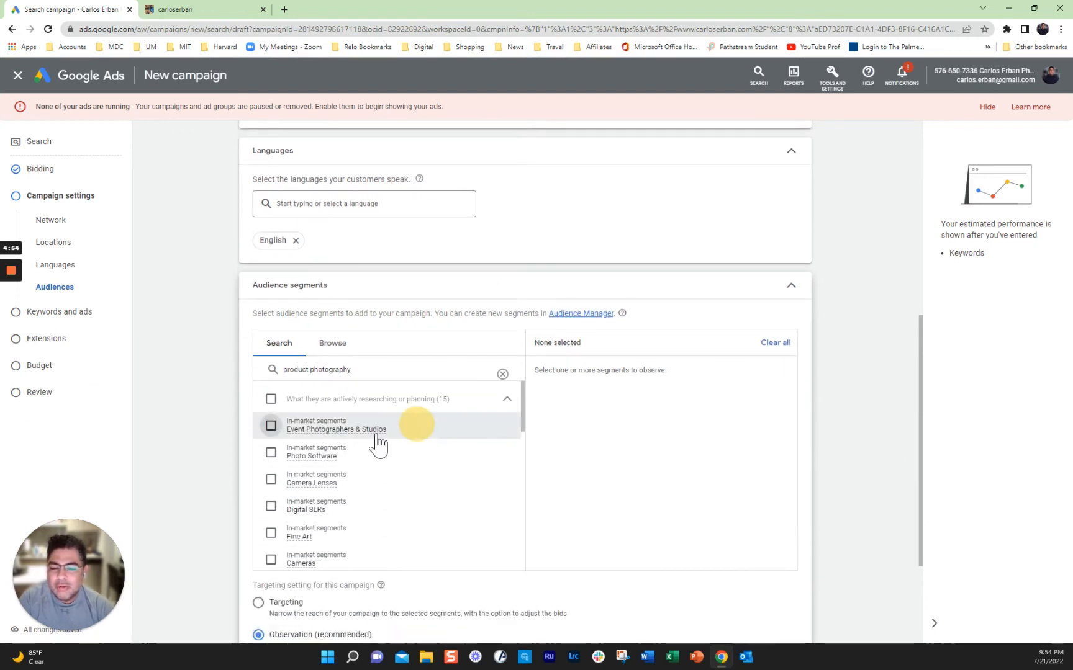
{"action": "mouse_move", "coordinate": [526, 428]}
{"action": "left_mouse_down"}
{"action": "mouse_move", "coordinate": [531, 567]}
{"action": "mouse_move", "coordinate": [522, 403]}
{"action": "left_mouse_up"}
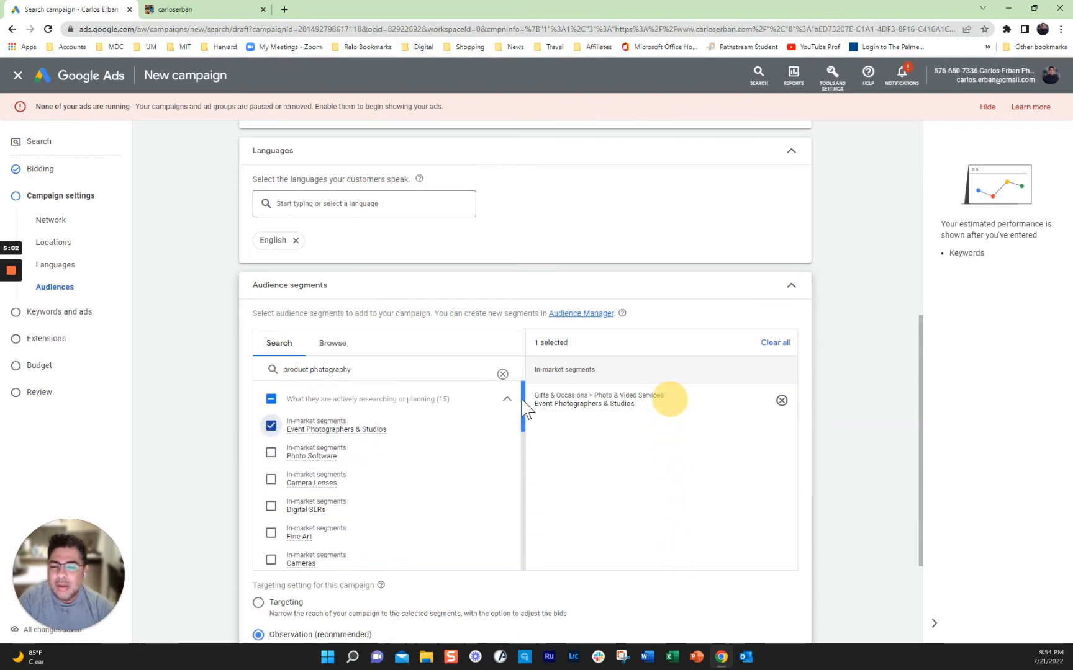
{"action": "scroll", "coordinate": [611, 531], "scroll_direction": "down", "scroll_amount": 2}
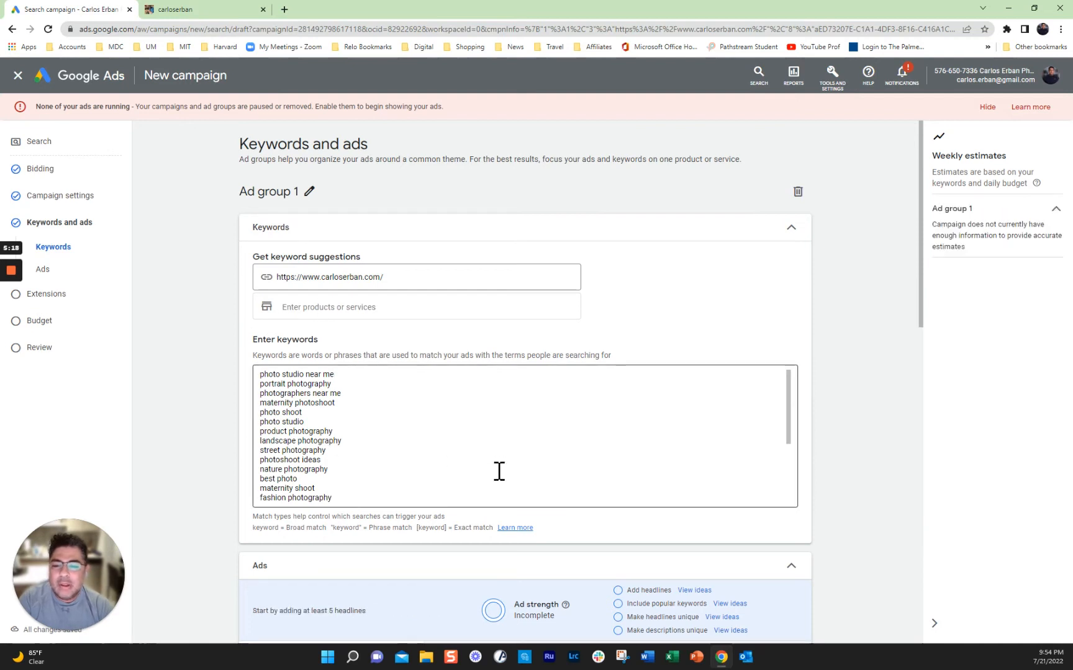
Step: Enter 'Product photography' for keyword ideas and replace the ad group's keywords with the suggestions
{"action": "left_click", "coordinate": [345, 307]}
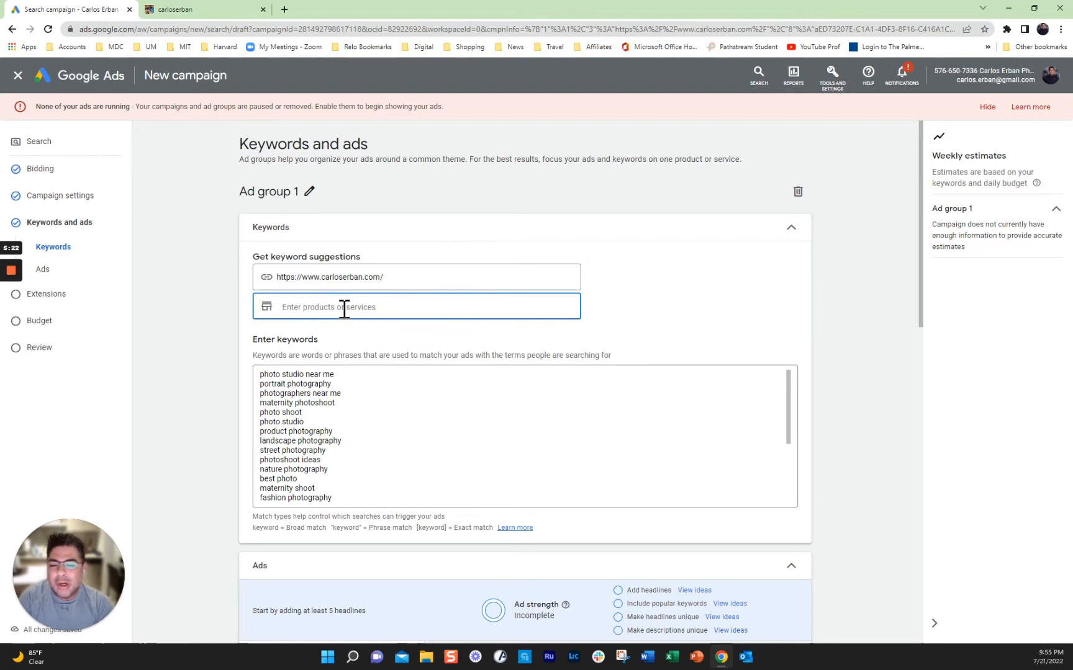
{"action": "type", "text": "Produ"}
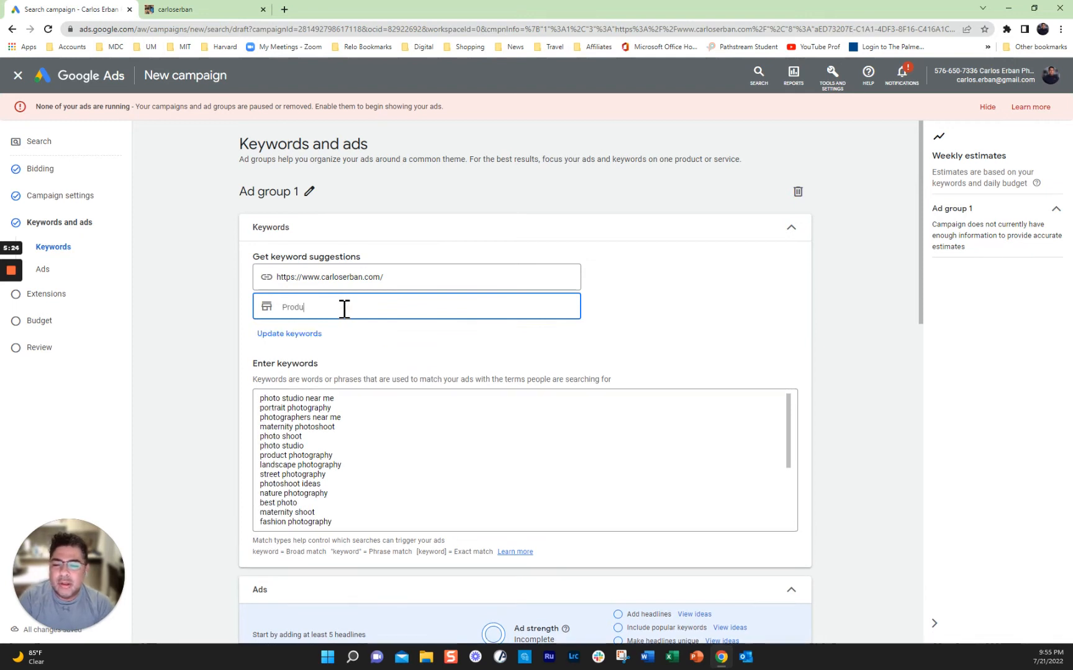
{"action": "type", "text": "ct photography"}
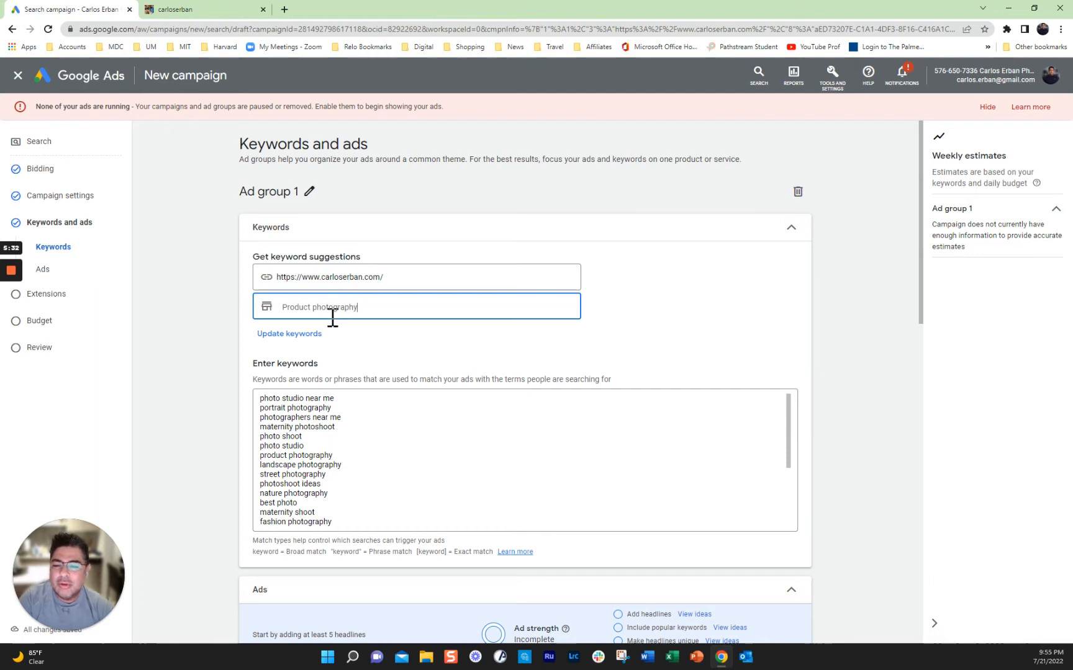
{"action": "left_click", "coordinate": [282, 338]}
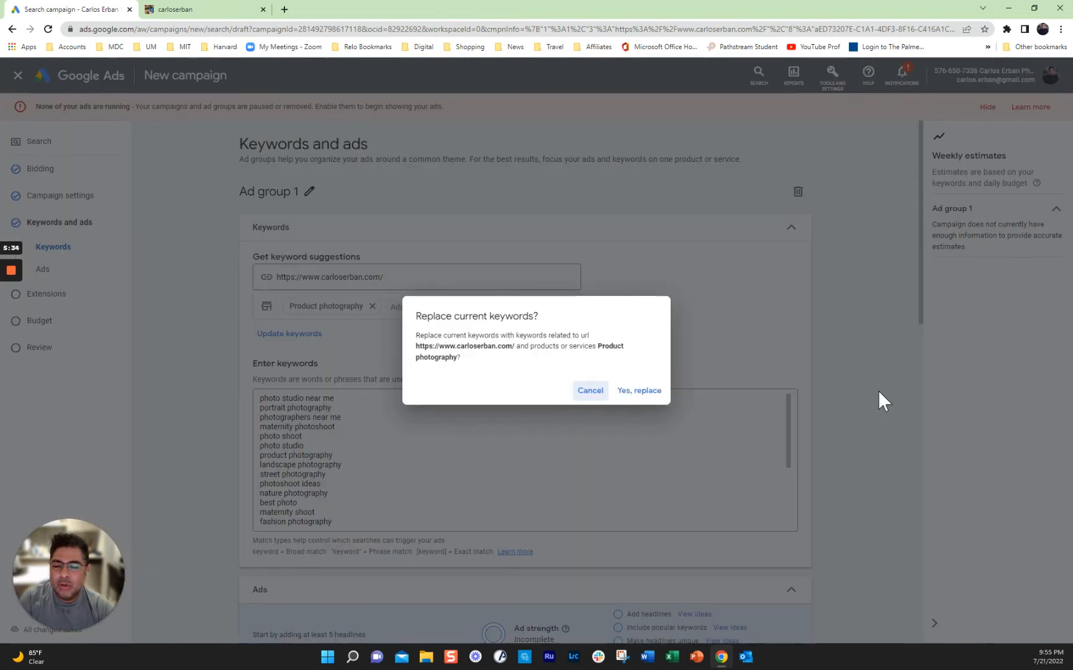
{"action": "left_click", "coordinate": [649, 397]}
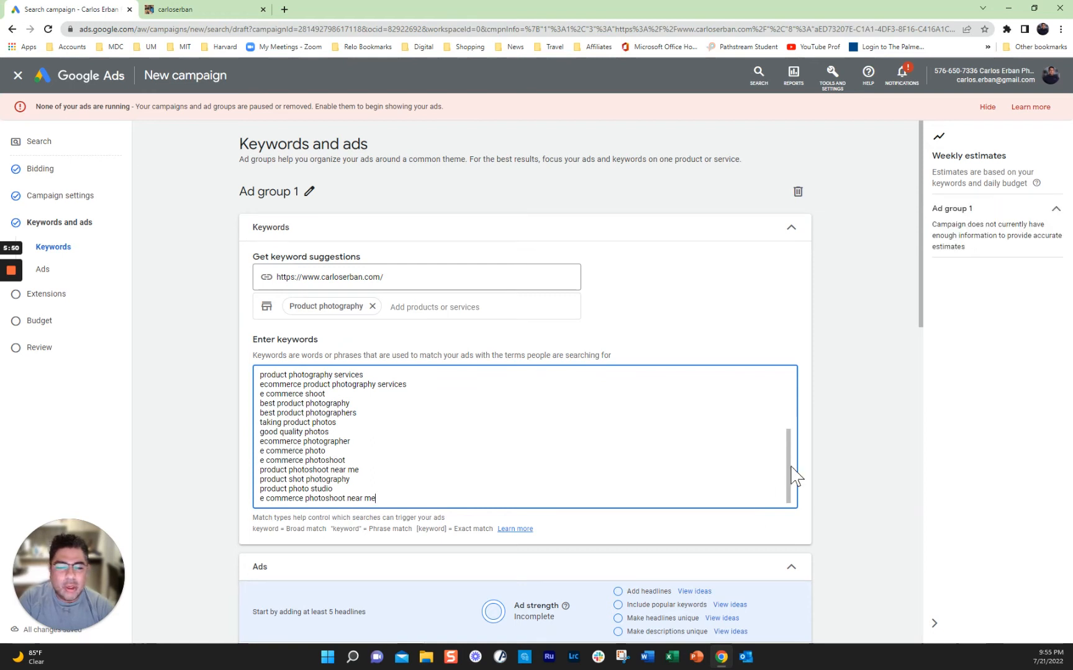
{"action": "mouse_move", "coordinate": [788, 450]}
{"action": "left_mouse_down"}
{"action": "mouse_move", "coordinate": [787, 398]}
{"action": "mouse_move", "coordinate": [788, 473]}
{"action": "left_mouse_up"}
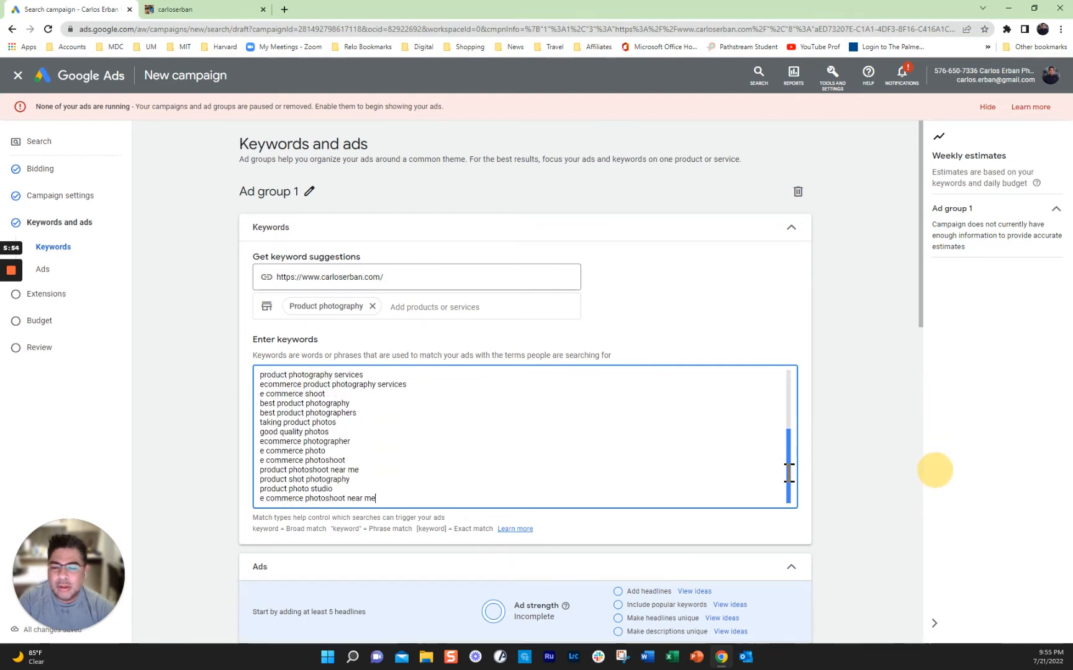
Step: Enter the first headline 'Need a Pro Product Shot?', trimmed to fit 30 characters
{"action": "scroll", "coordinate": [884, 443], "scroll_direction": "down", "scroll_amount": 5}
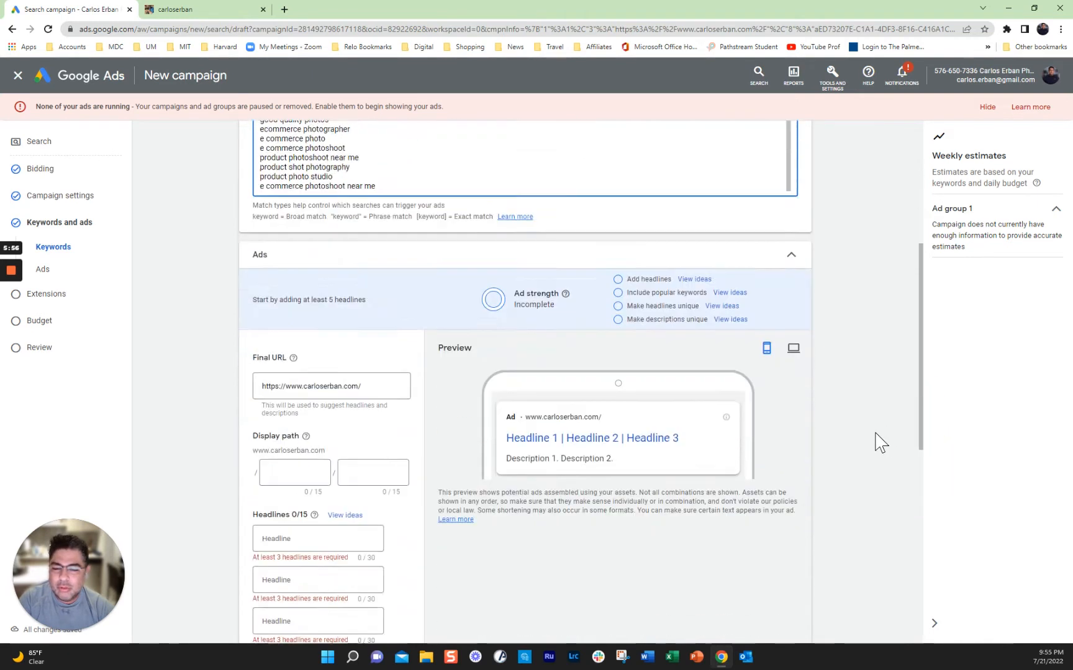
{"action": "scroll", "coordinate": [880, 442], "scroll_direction": "down", "scroll_amount": 1}
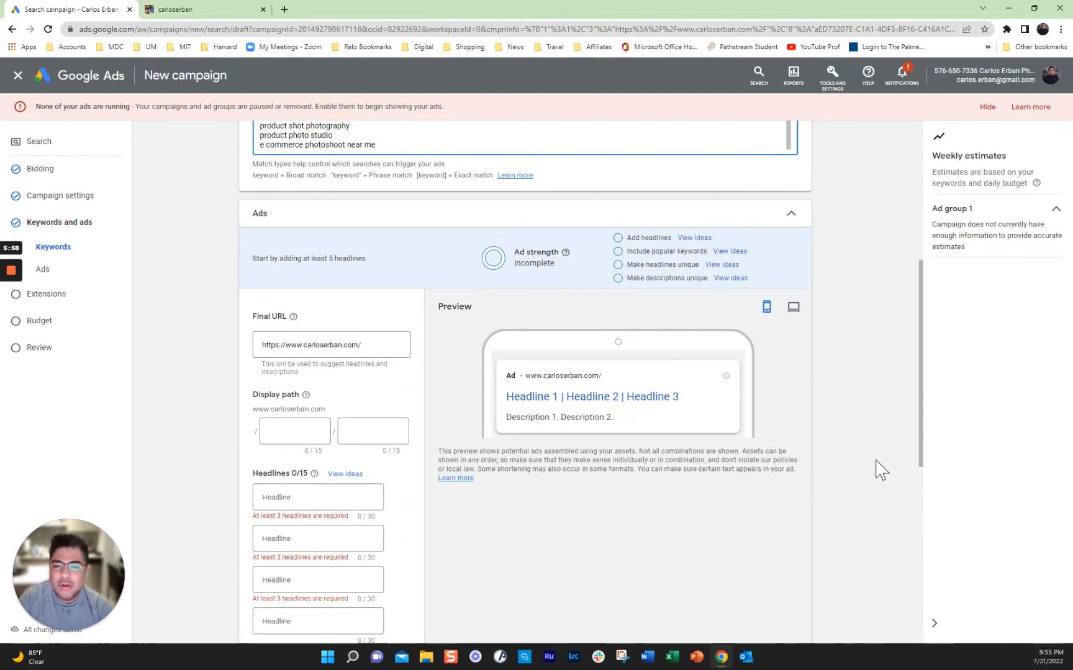
{"action": "scroll", "coordinate": [868, 472], "scroll_direction": "up", "scroll_amount": 3}
{"action": "scroll", "coordinate": [867, 473], "scroll_direction": "down", "scroll_amount": 3}
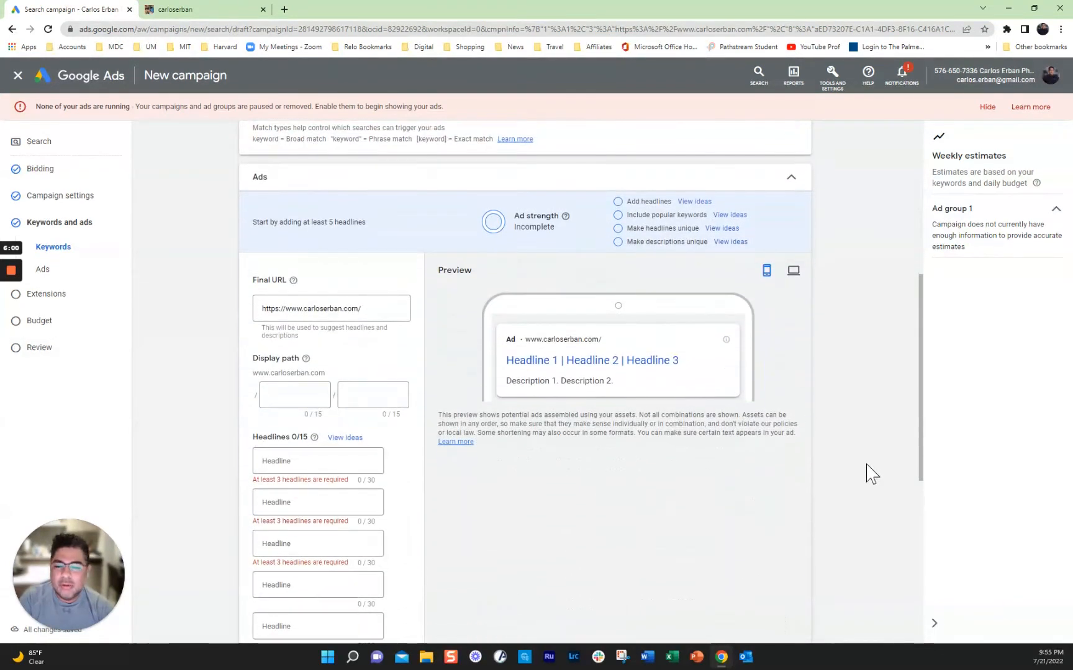
{"action": "scroll", "coordinate": [879, 391], "scroll_direction": "down", "scroll_amount": 1}
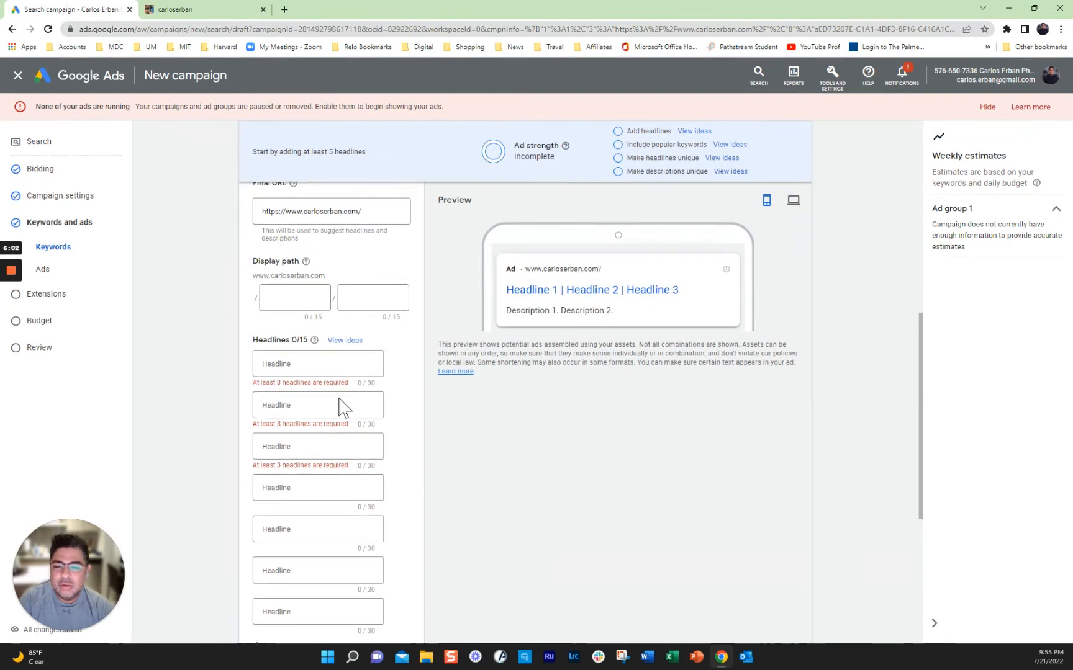
{"action": "left_click", "coordinate": [273, 365]}
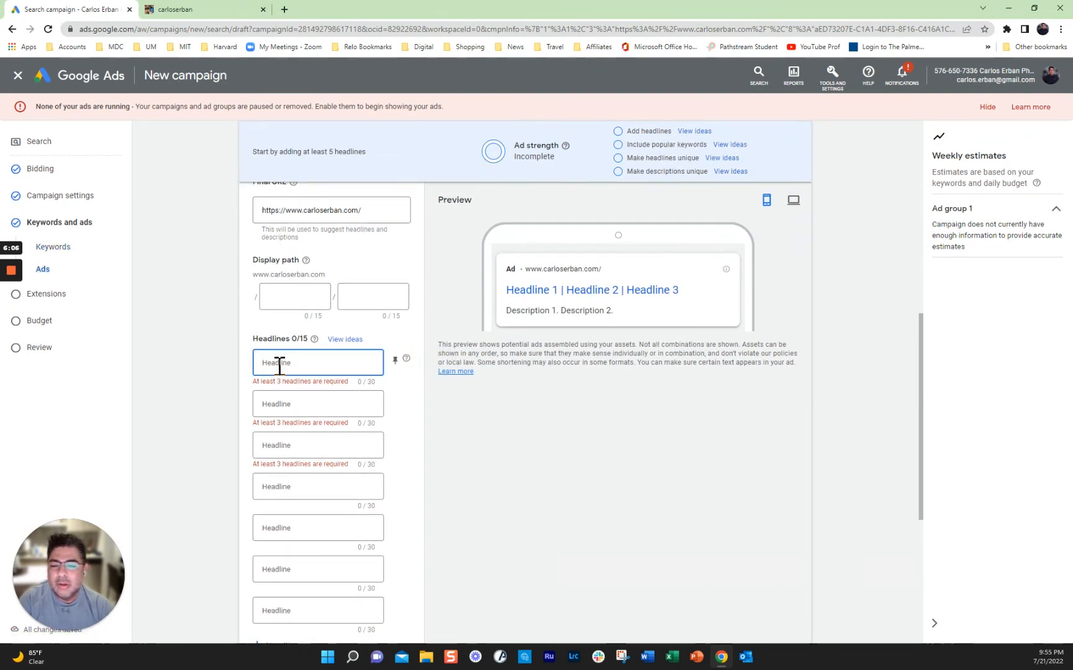
{"action": "type", "text": "Need a Prod"}
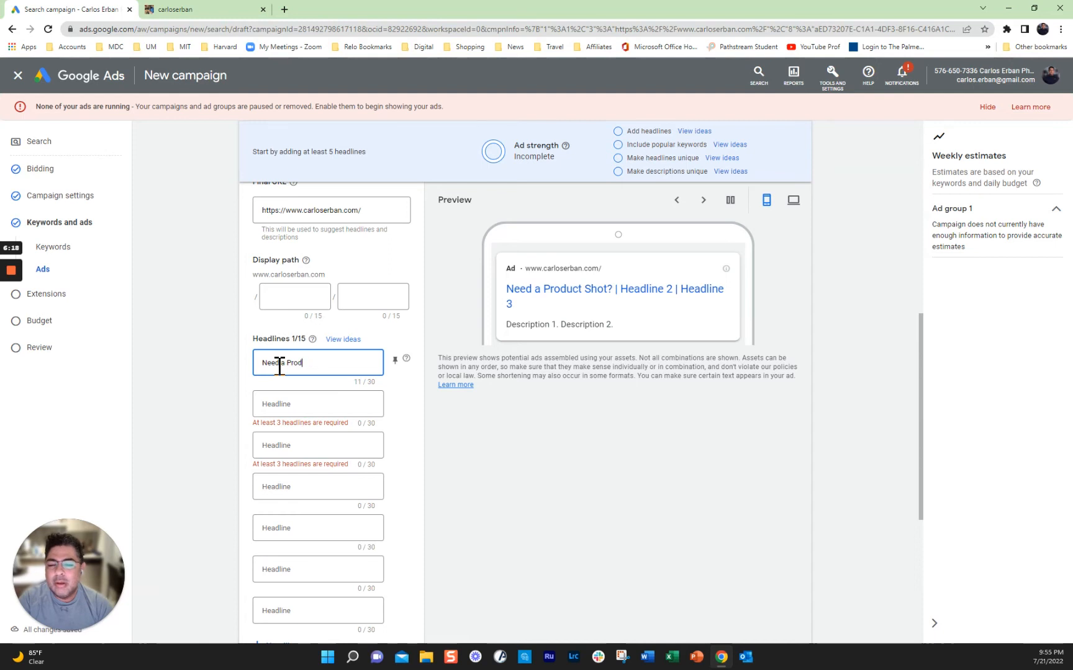
{"action": "key", "text": "BackSpace"}
{"action": "type", "text": "fessional Produc"}
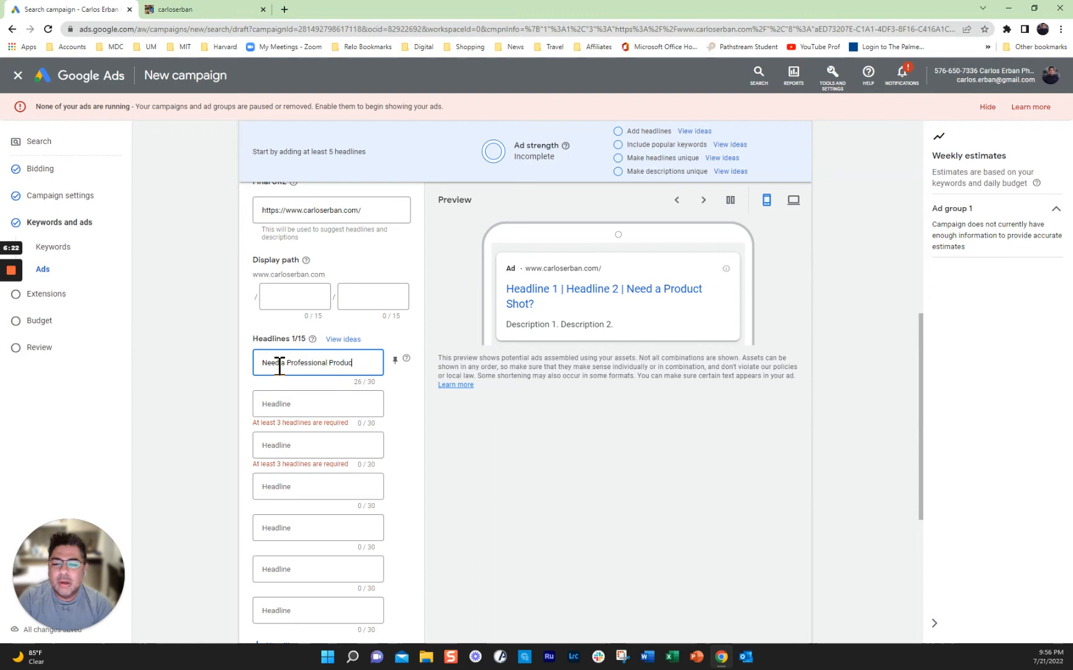
{"action": "type", "text": "t Shot?"}
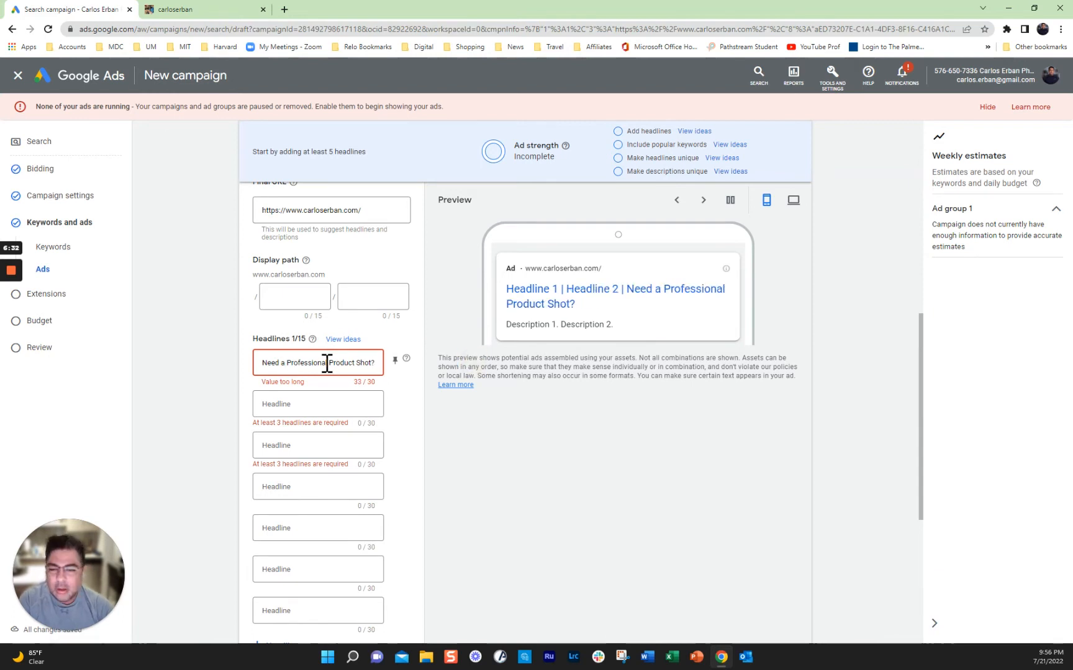
{"action": "key", "text": "BackSpace"}
{"action": "key", "text": "BackSpace"}
{"action": "key", "text": "BackSpace"}
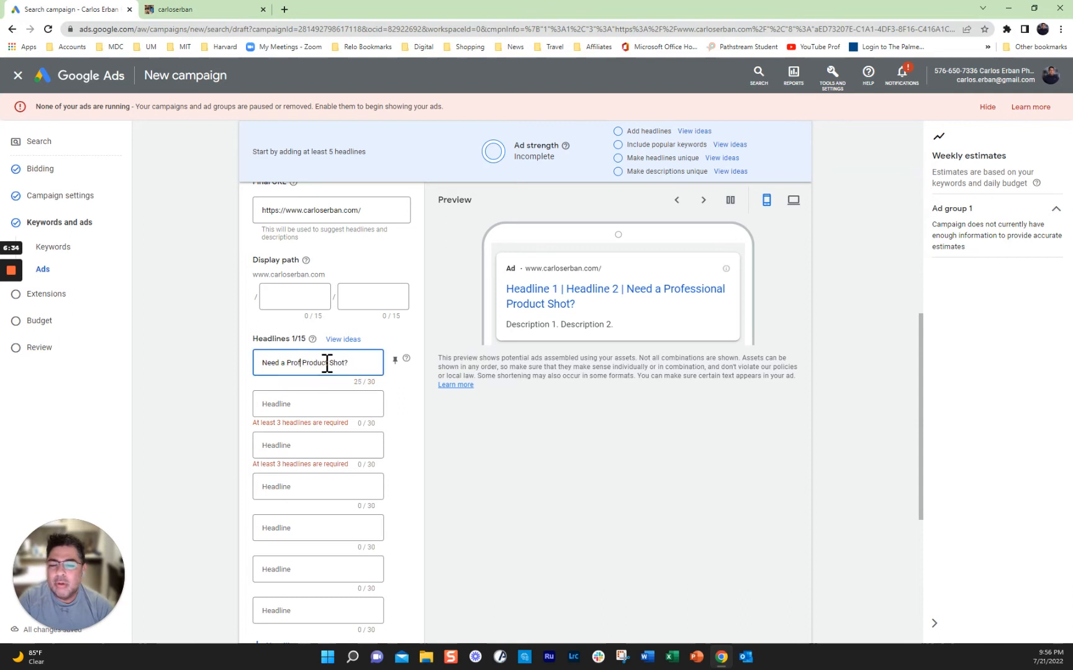
Step: Add the second and third headlines, 'Save 50% Today' and 'Websites, Stores'
{"action": "left_click", "coordinate": [278, 404]}
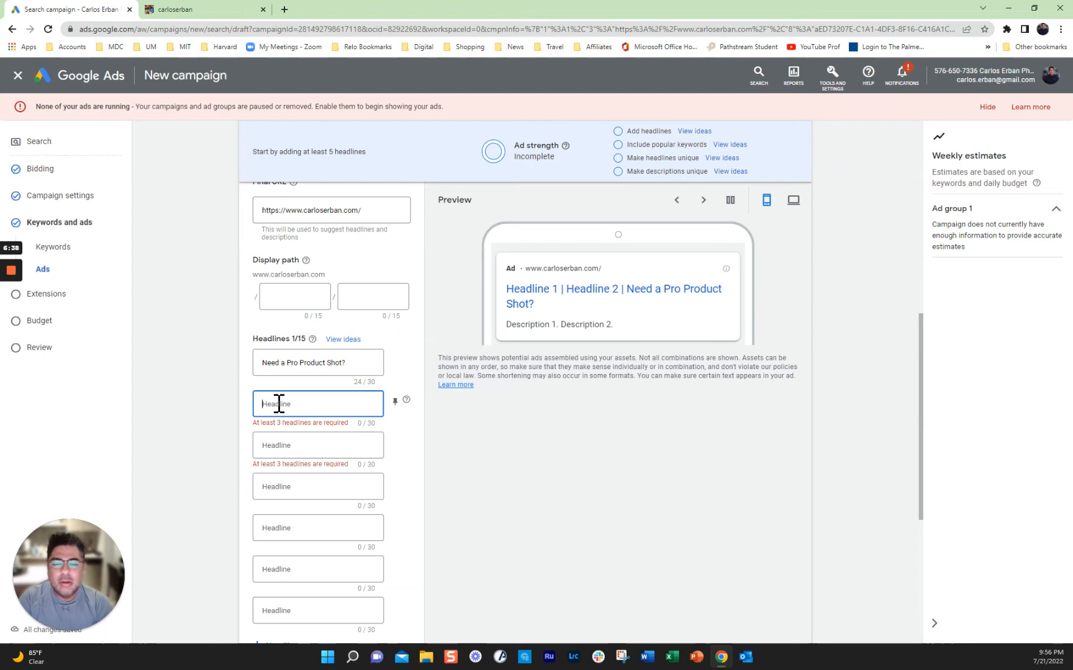
{"action": "type", "text": "Save 50% Today"}
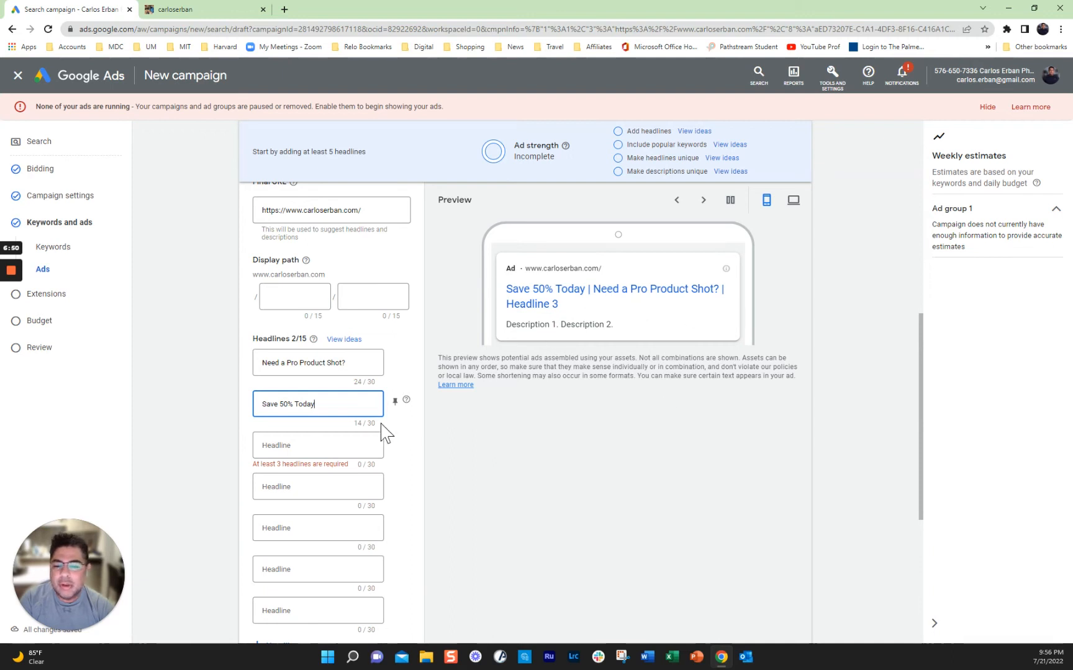
{"action": "left_click", "coordinate": [295, 447]}
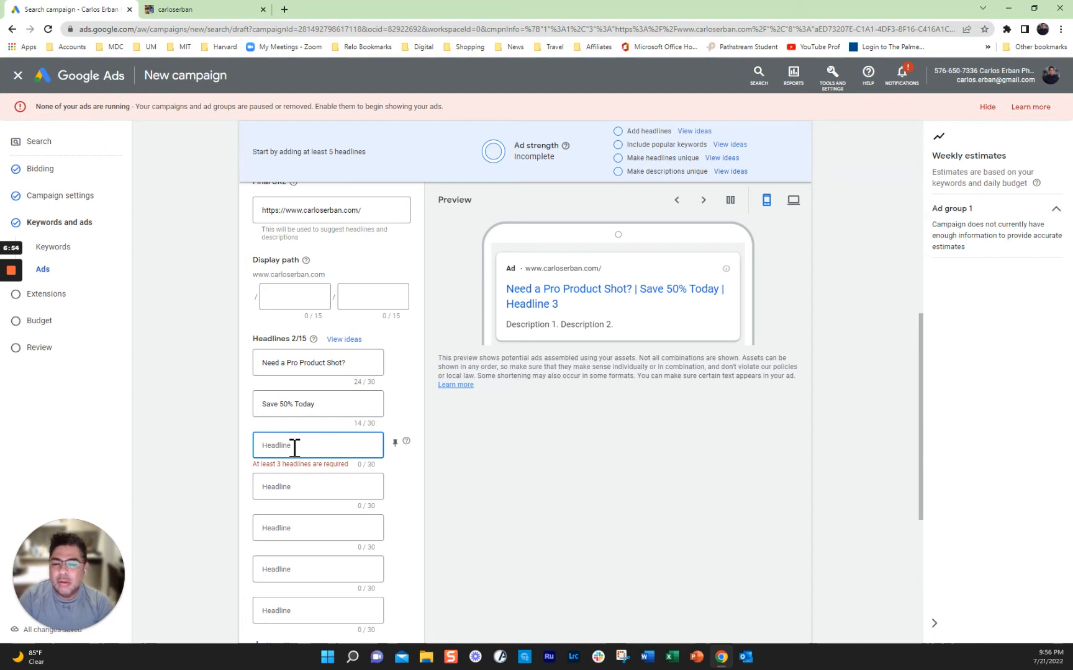
{"action": "type", "text": "Af"}
{"action": "key", "text": "BackSpace"}
{"action": "key", "text": "BackSpace"}
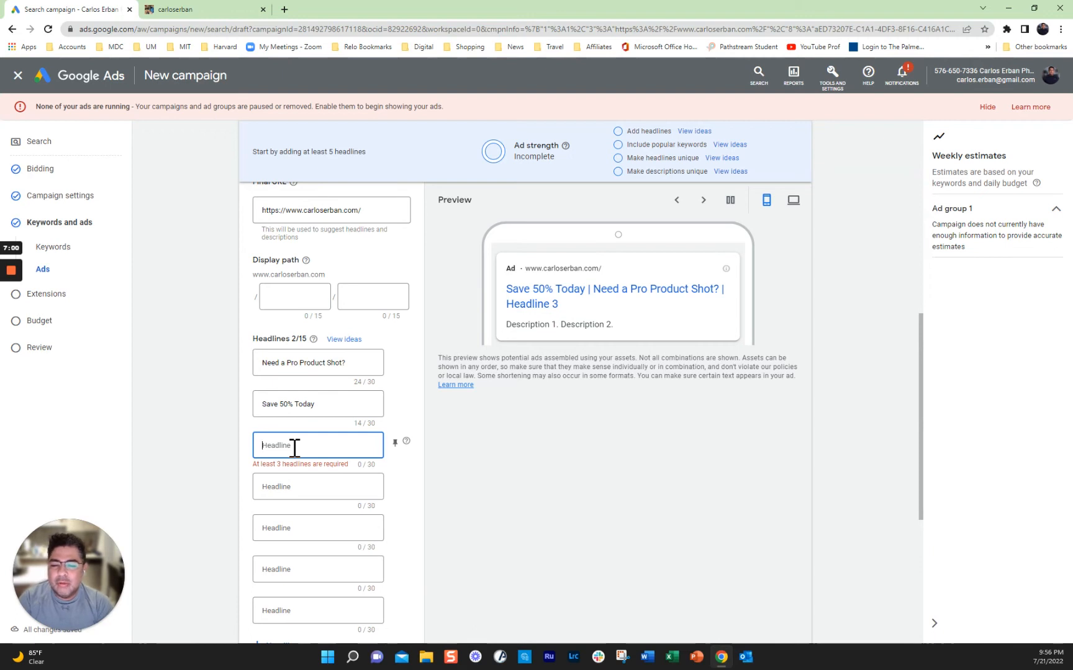
{"action": "type", "text": "Websites, Stores"}
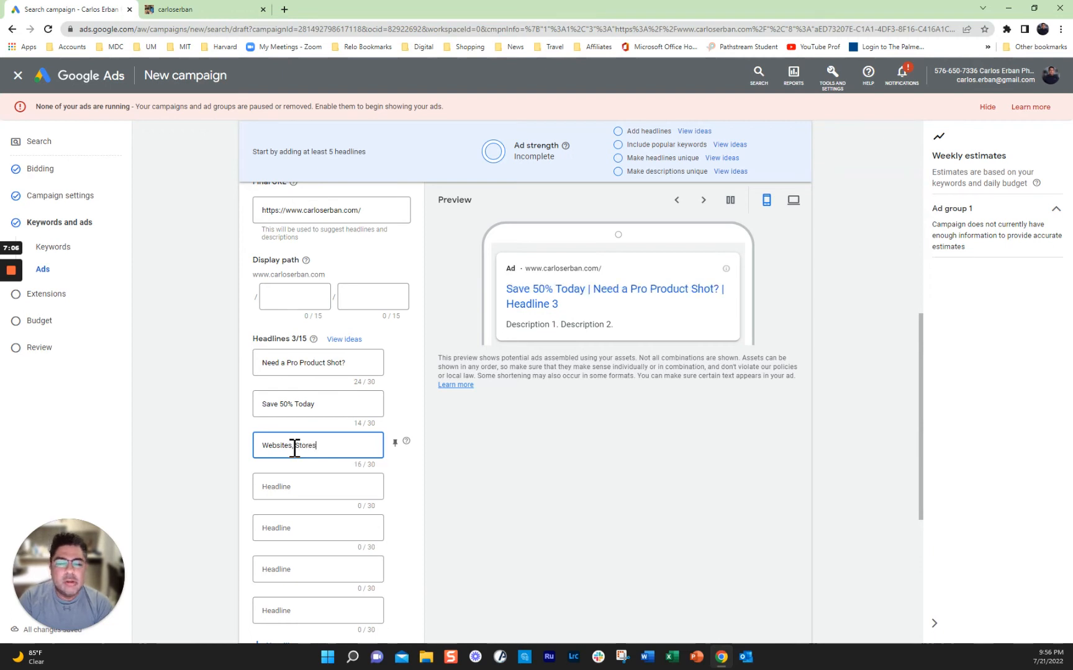
{"action": "left_click", "coordinate": [294, 446]}
{"action": "scroll", "coordinate": [360, 514], "scroll_direction": "down", "scroll_amount": 3}
Step: Write the first description about improving website product shots, cutting the opening 'If you need to'
{"action": "left_click", "coordinate": [279, 525]}
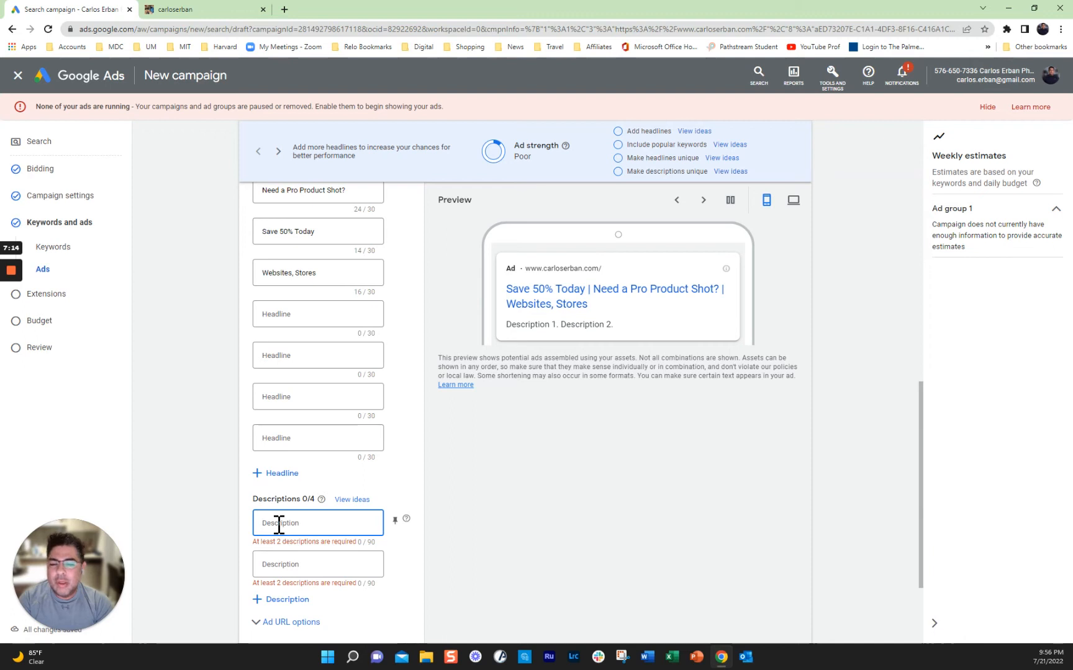
{"action": "type", "text": "If you need t"}
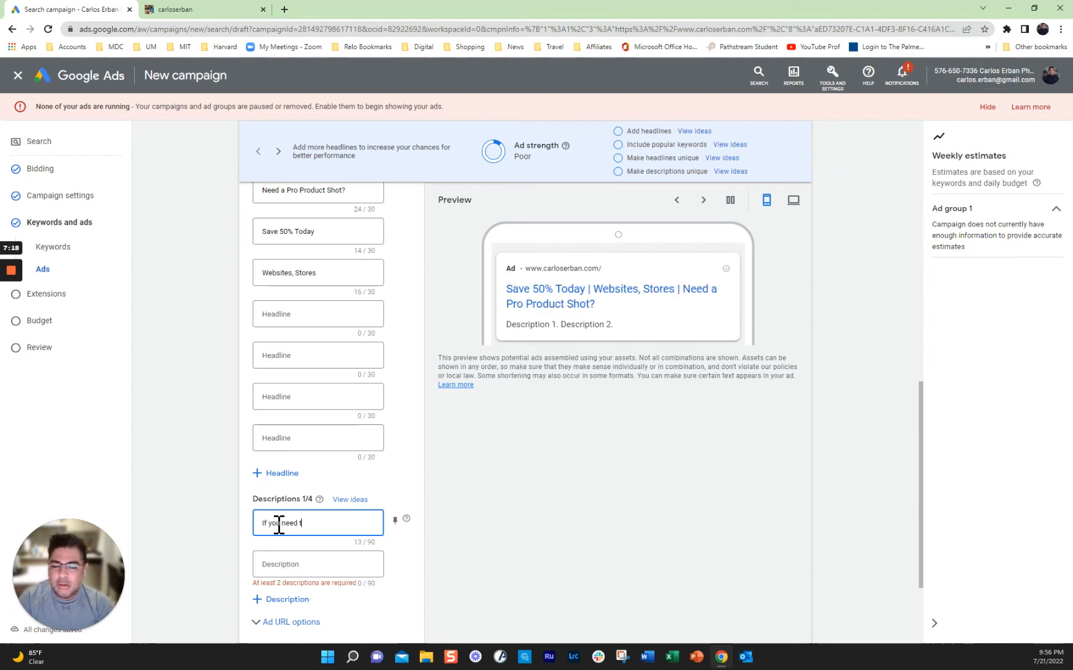
{"action": "type", "text": "o improve "}
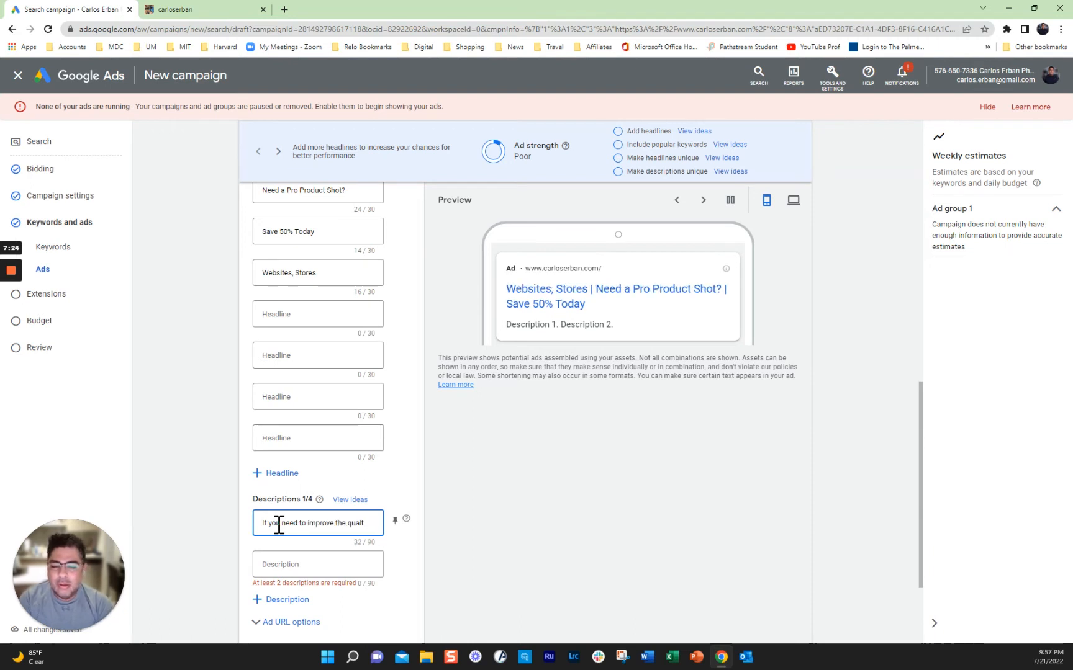
{"action": "type", "text": "the quality of your web"}
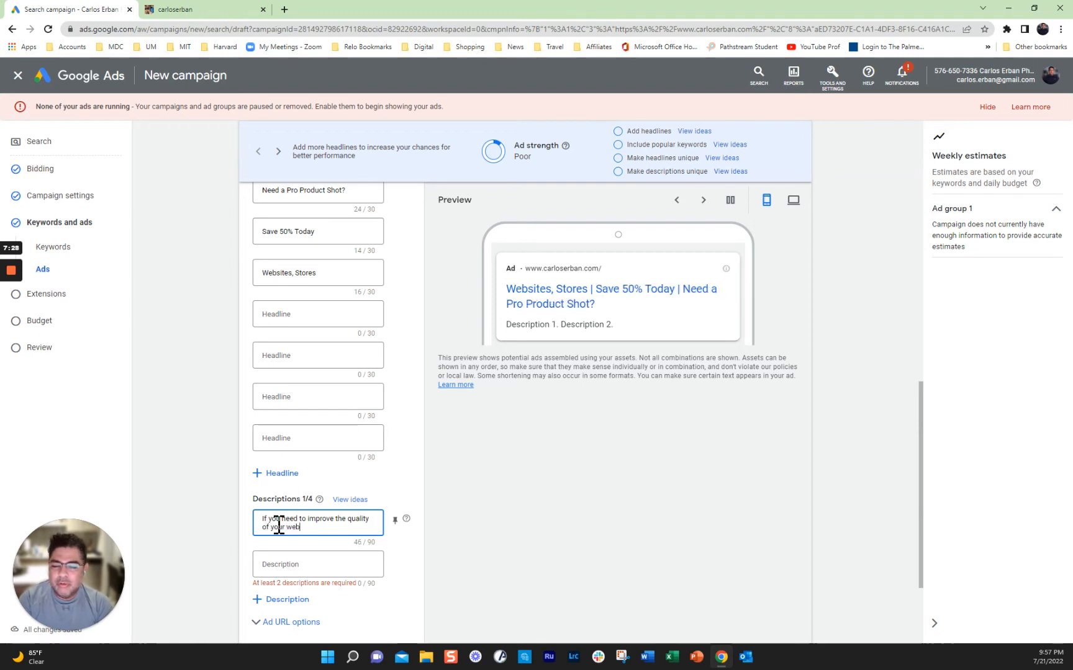
{"action": "type", "text": "site sho"}
{"action": "key", "text": "BackSpace"}
{"action": "key", "text": "BackSpace"}
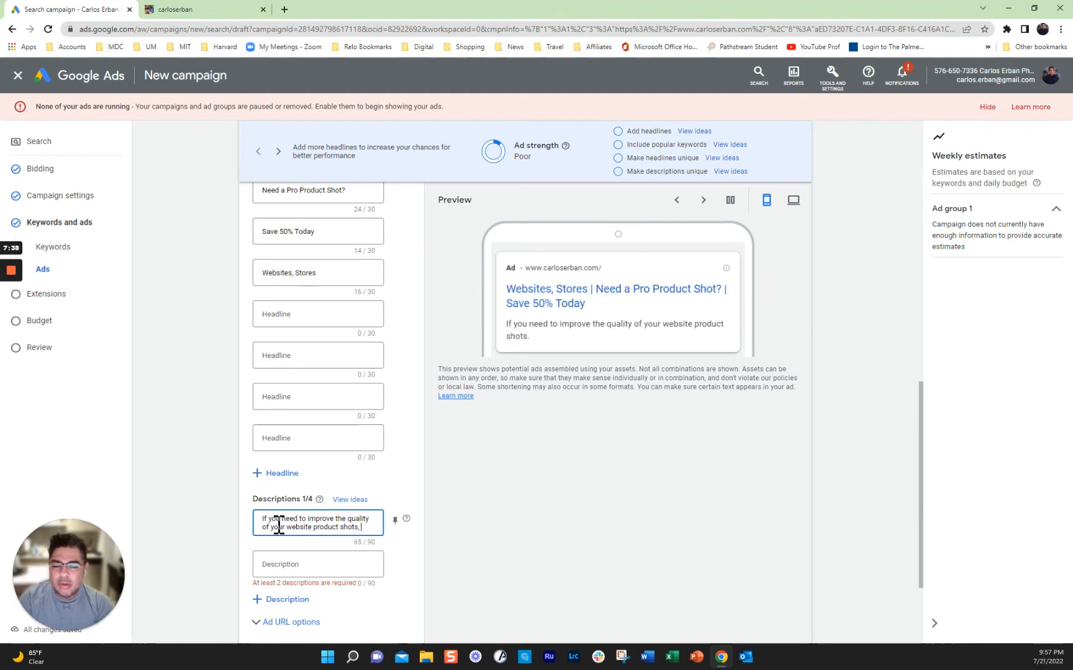
{"action": "type", "text": "e 5oday and get studi"}
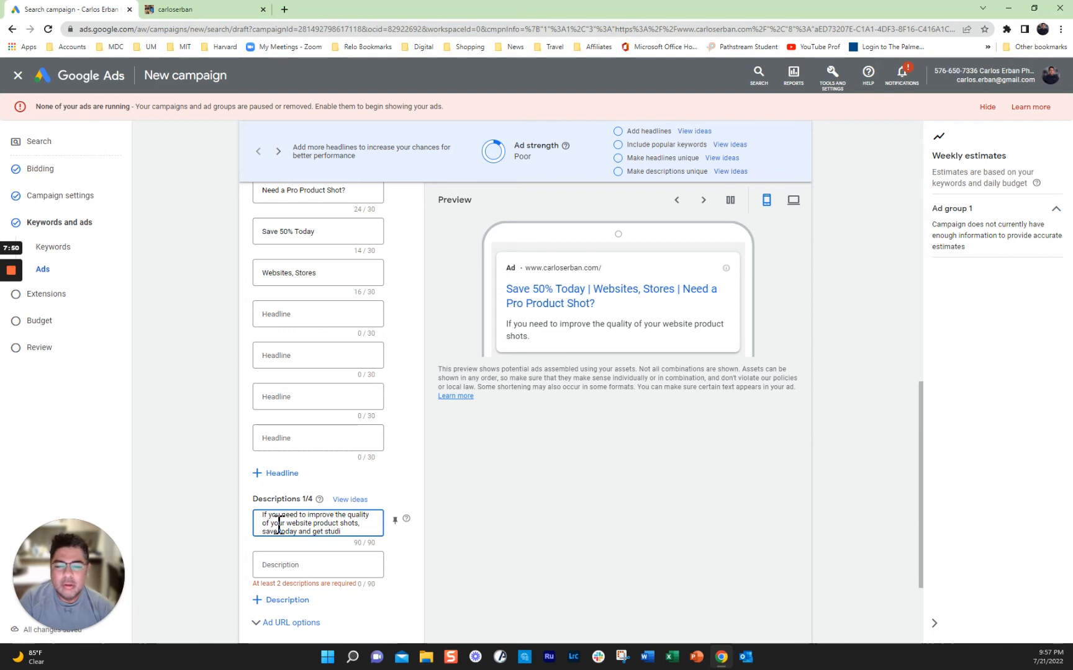
{"action": "type", "text": "o"}
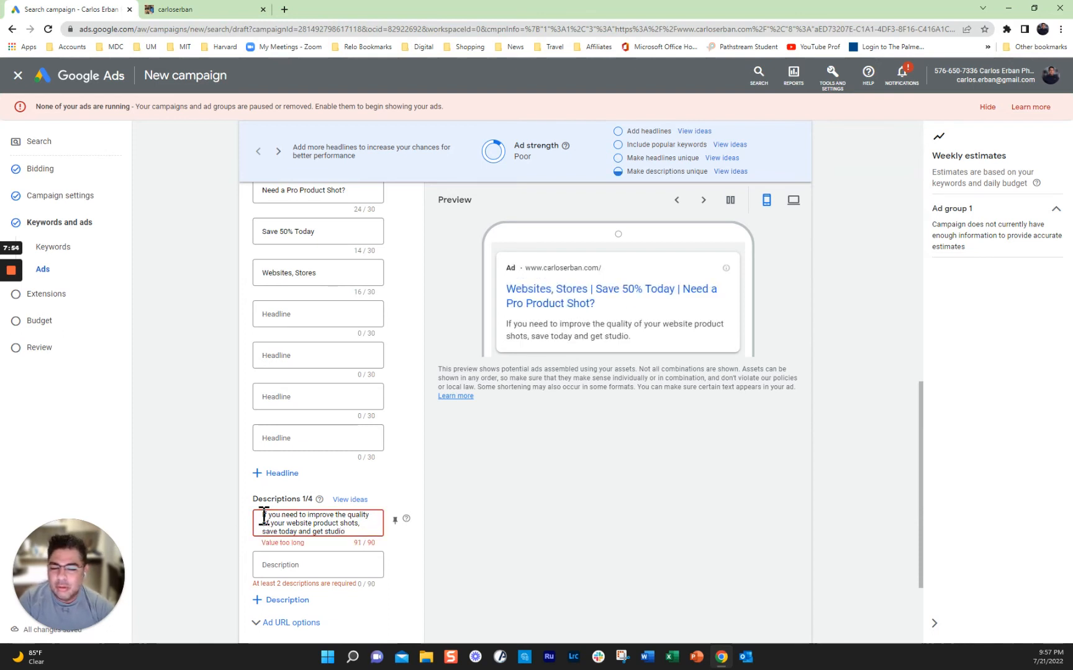
{"action": "left_click_drag", "start_coordinate": [264, 515], "coordinate": [452, 515]}
{"action": "key", "text": "BackSpace"}
{"action": "type", "text": "To"}
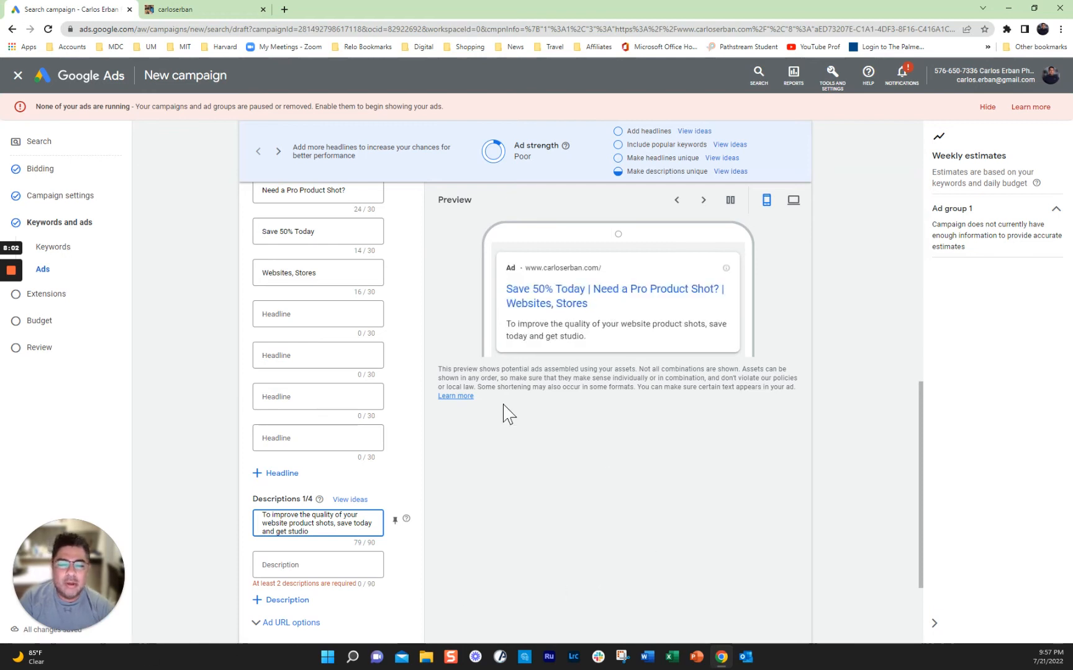
Step: Reveal the ad's URL options and bring up the carloserban photography site
{"action": "left_click", "coordinate": [312, 565]}
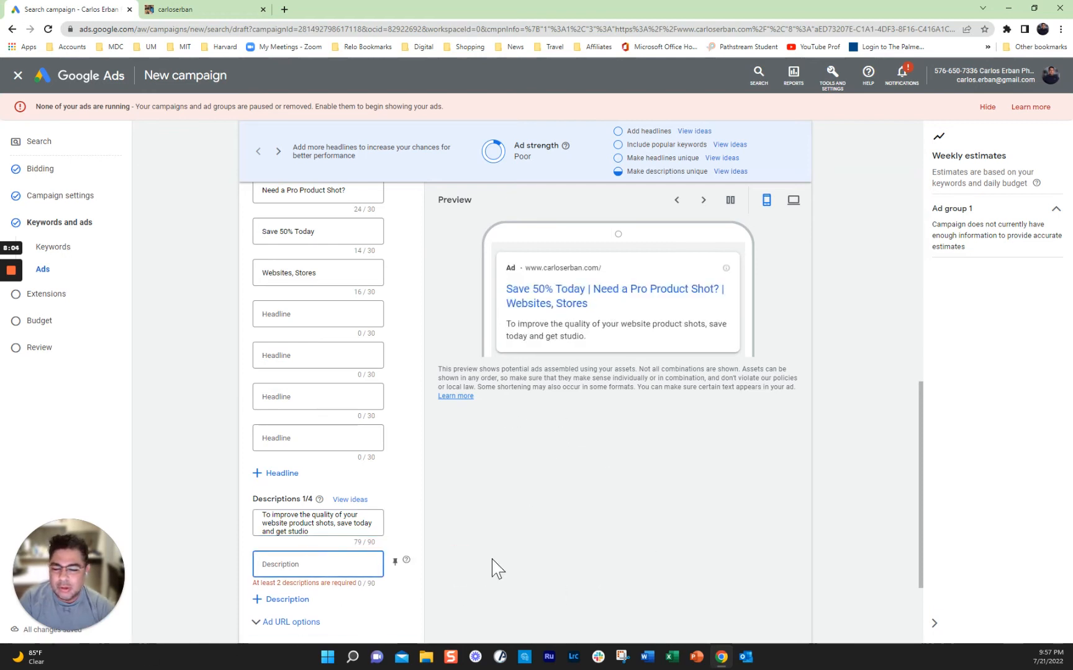
{"action": "scroll", "coordinate": [494, 567], "scroll_direction": "down", "scroll_amount": 2}
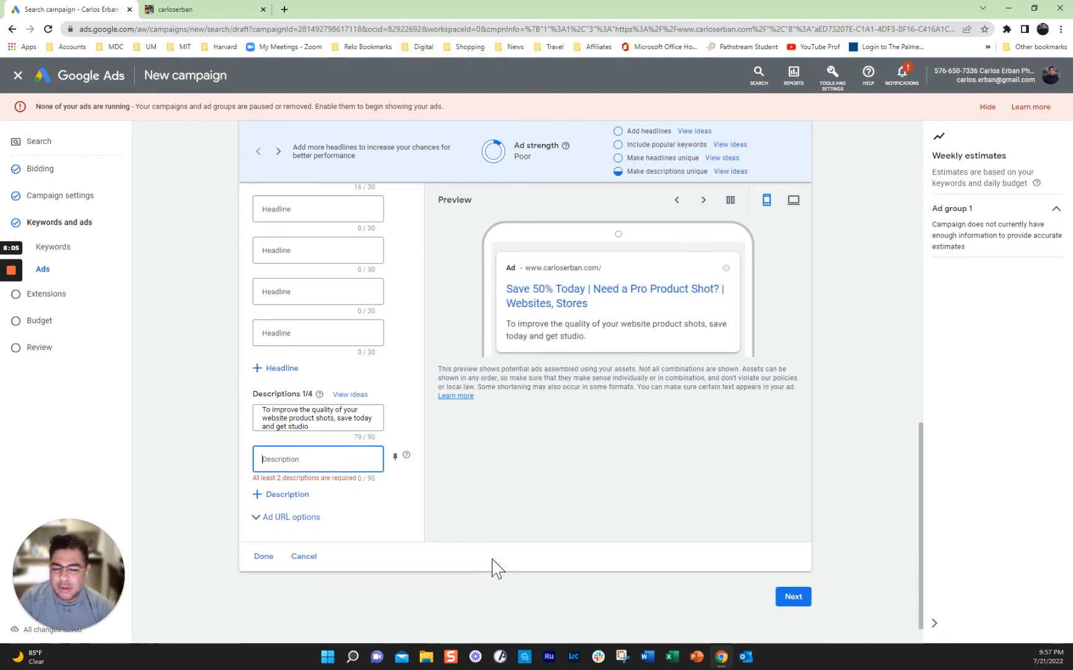
{"action": "left_click", "coordinate": [292, 517]}
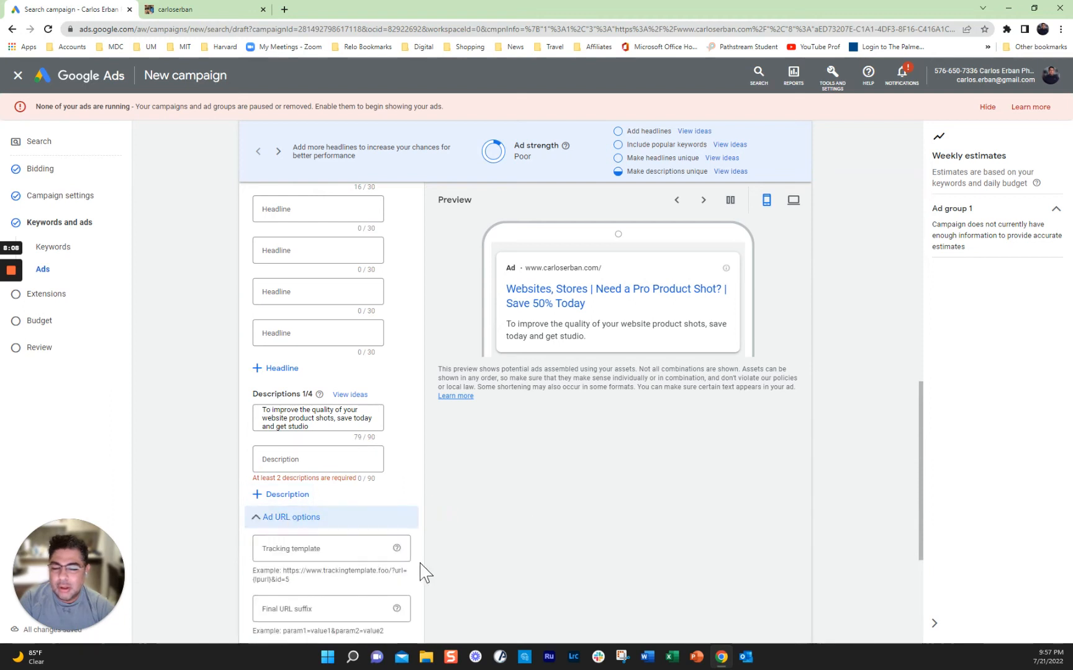
{"action": "scroll", "coordinate": [422, 569], "scroll_direction": "down", "scroll_amount": 1}
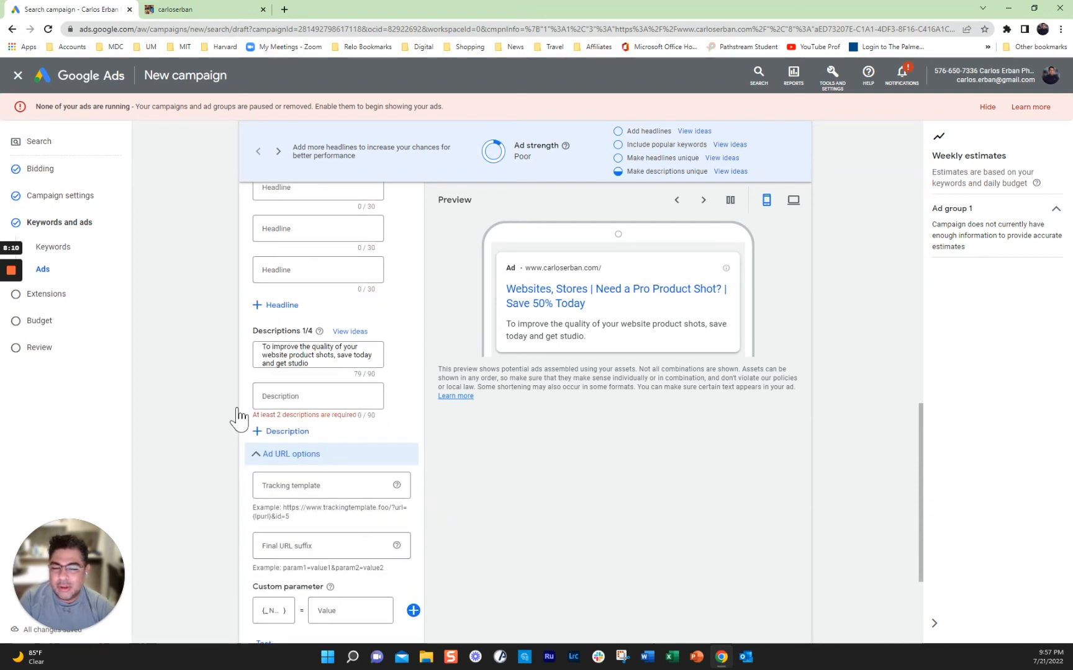
{"action": "left_click", "coordinate": [186, 10]}
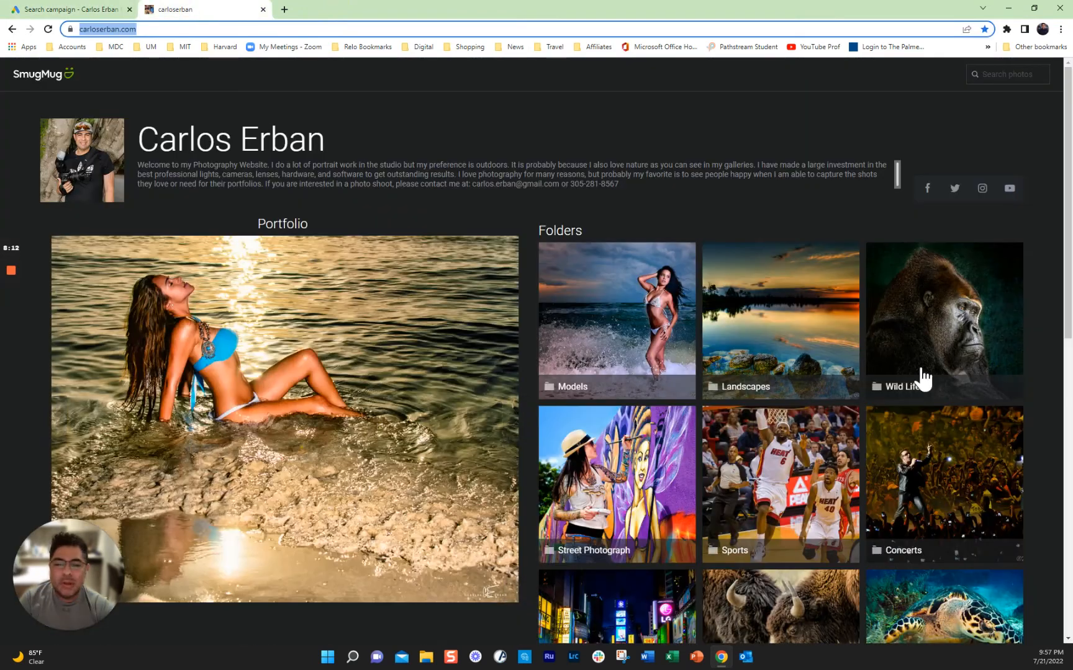
Step: Open the Food, Drinks, Catalog, Other gallery under Other, copy its address, and return to Google Ads
{"action": "scroll", "coordinate": [831, 422], "scroll_direction": "down", "scroll_amount": 2}
{"action": "scroll", "coordinate": [822, 442], "scroll_direction": "down", "scroll_amount": 5}
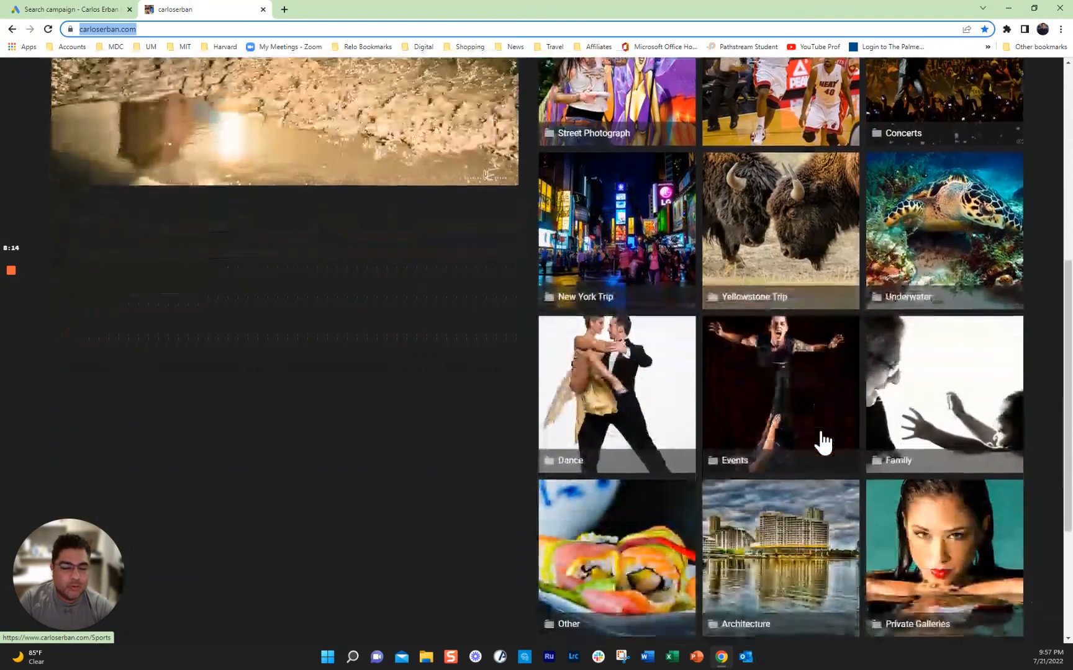
{"action": "left_click", "coordinate": [597, 560]}
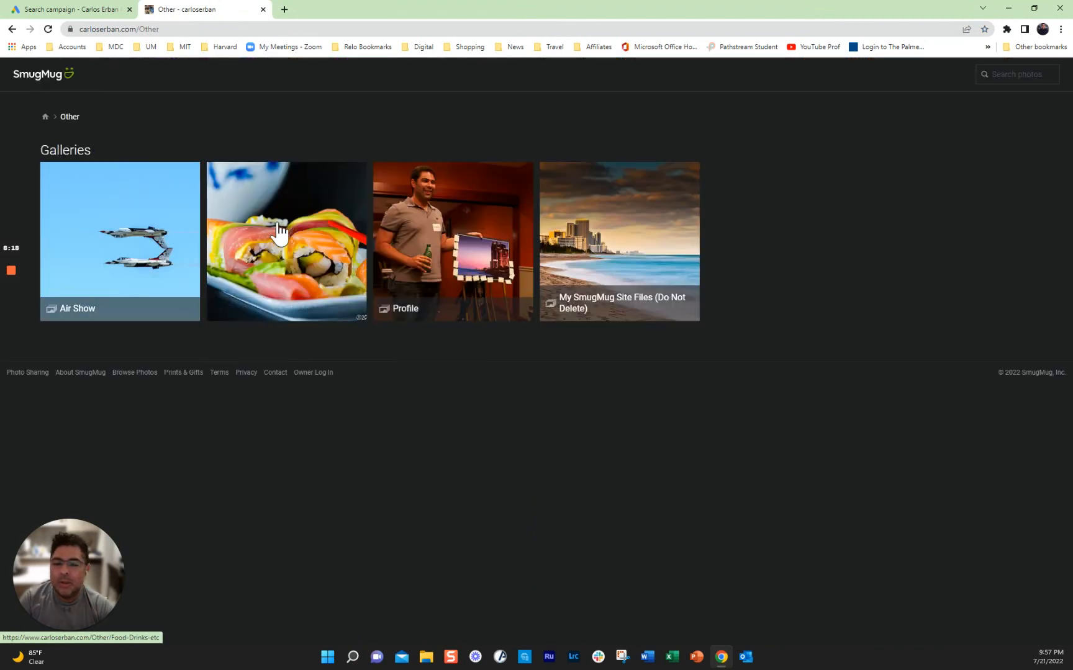
{"action": "left_click", "coordinate": [308, 217]}
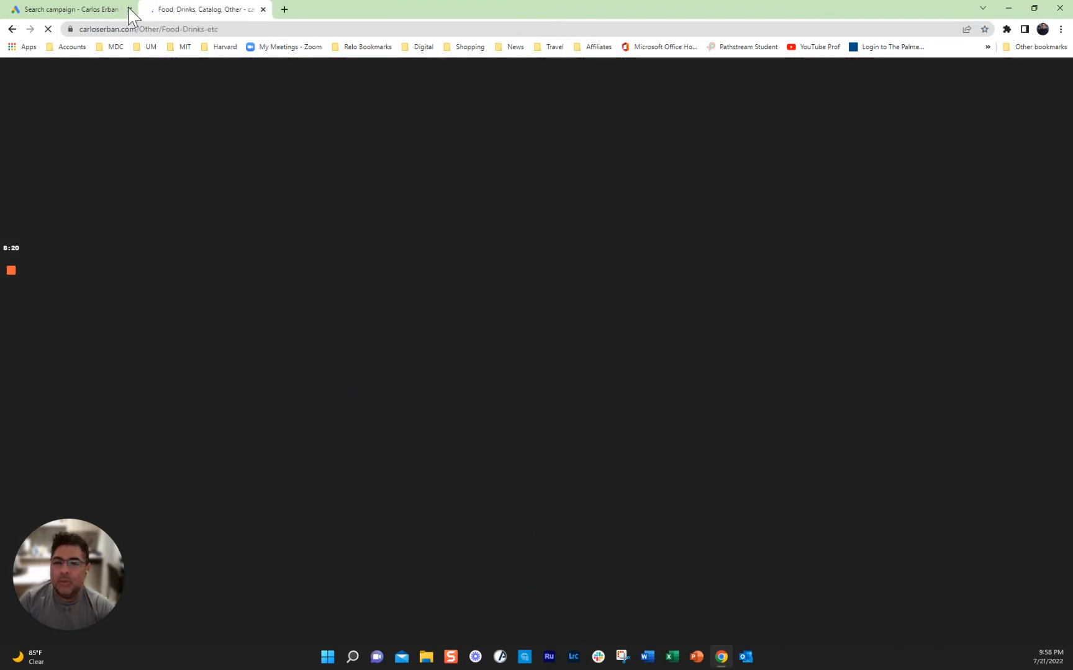
{"action": "left_click", "coordinate": [203, 31]}
{"action": "key", "text": "ctrl+c"}
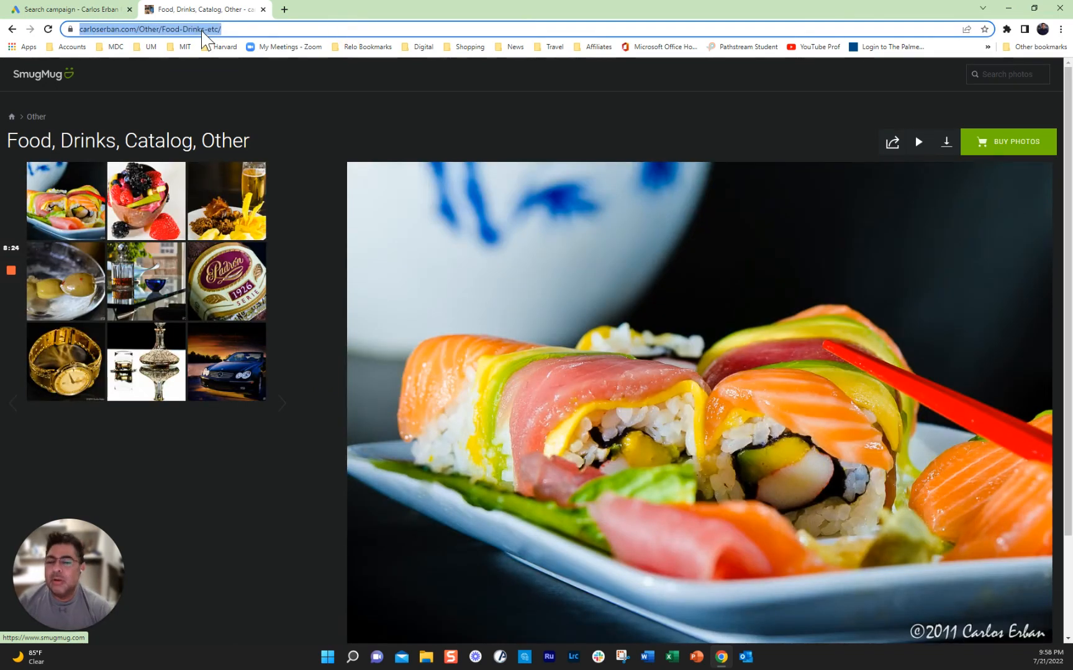
{"action": "left_click", "coordinate": [85, 10]}
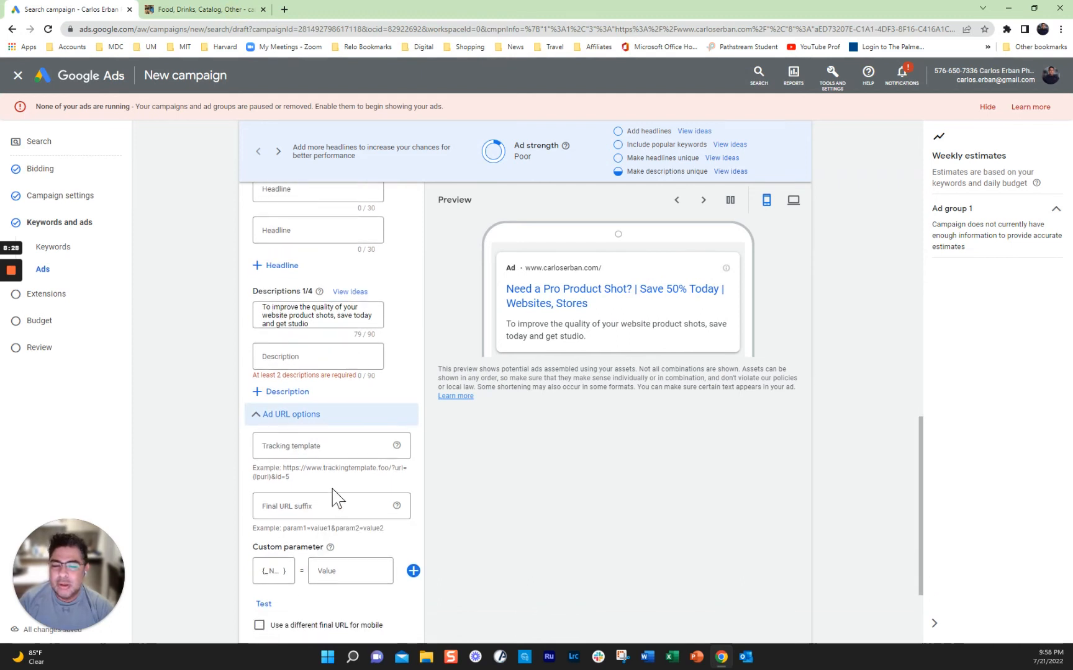
{"action": "scroll", "coordinate": [333, 494], "scroll_direction": "down", "scroll_amount": 1}
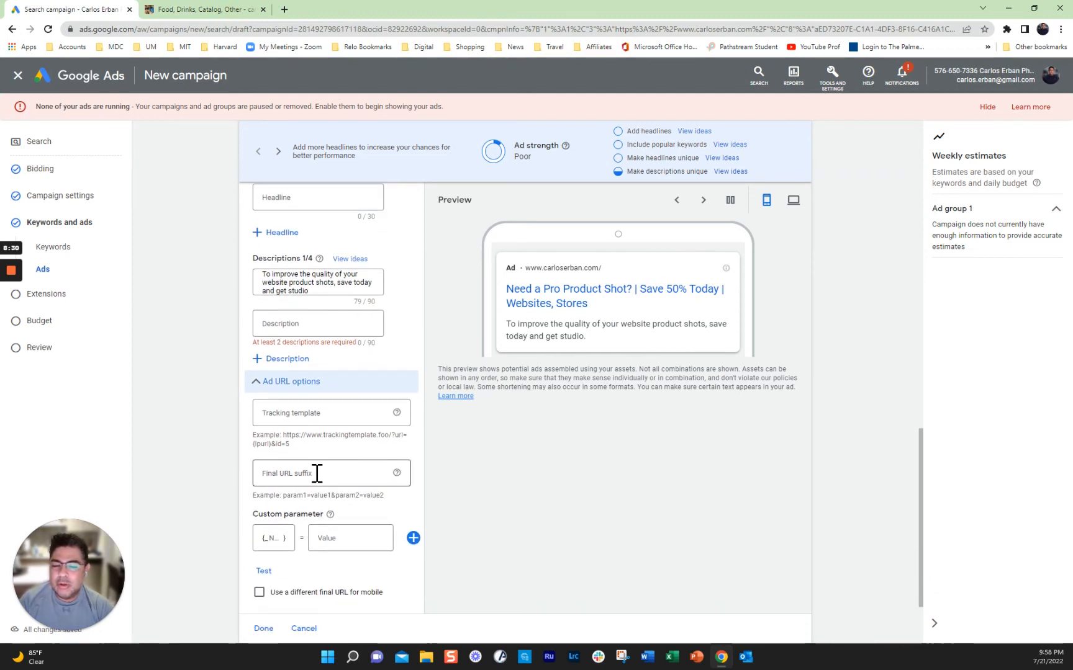
{"action": "left_click", "coordinate": [316, 473]}
{"action": "key", "text": "ctrl+v"}
{"action": "scroll", "coordinate": [821, 497], "scroll_direction": "down", "scroll_amount": 2}
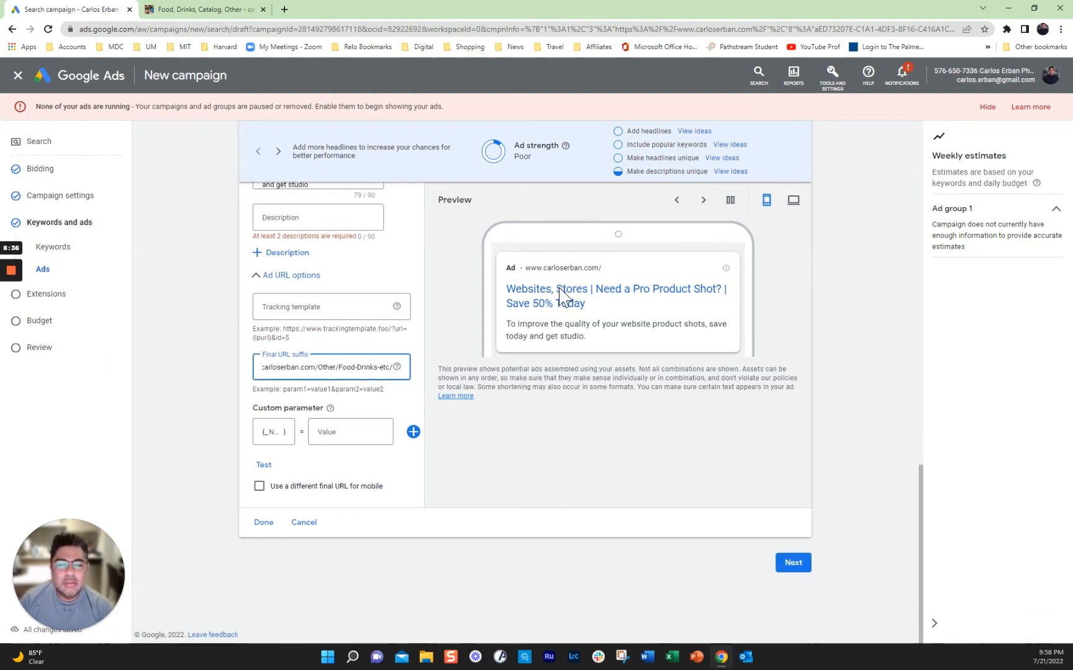
{"action": "scroll", "coordinate": [831, 426], "scroll_direction": "up", "scroll_amount": 3}
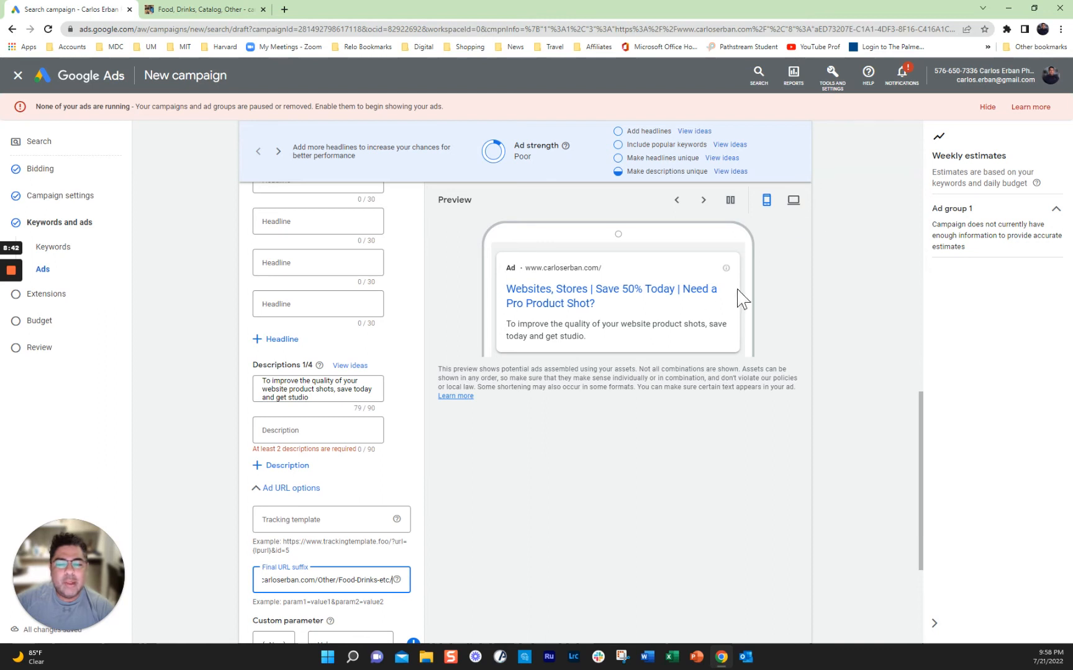
{"action": "left_click", "coordinate": [793, 205]}
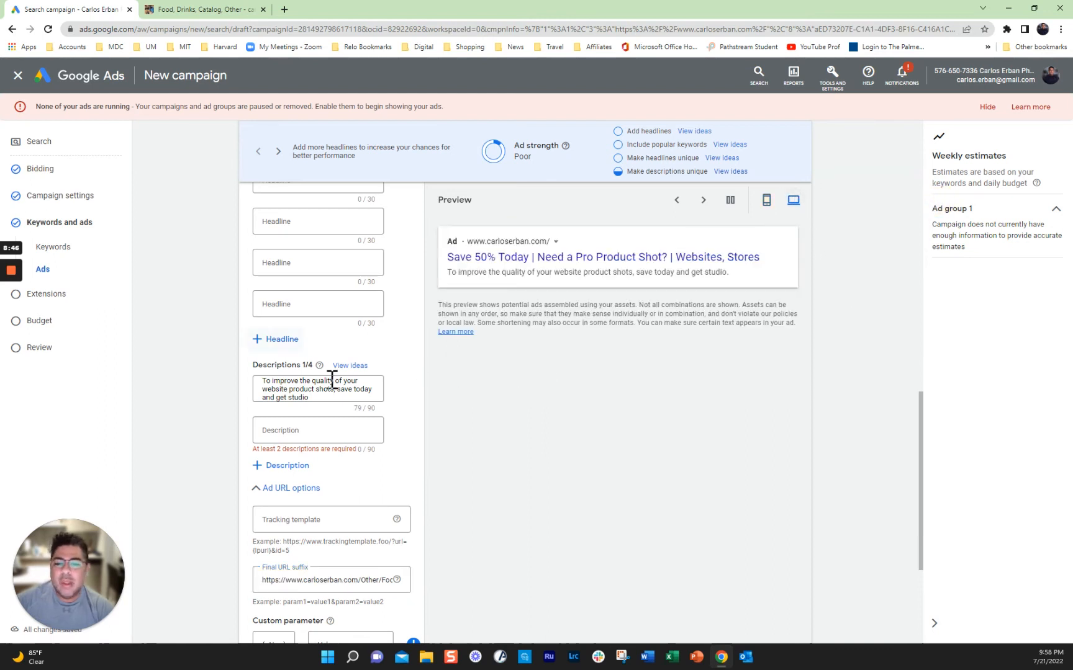
{"action": "scroll", "coordinate": [878, 407], "scroll_direction": "up", "scroll_amount": 10}
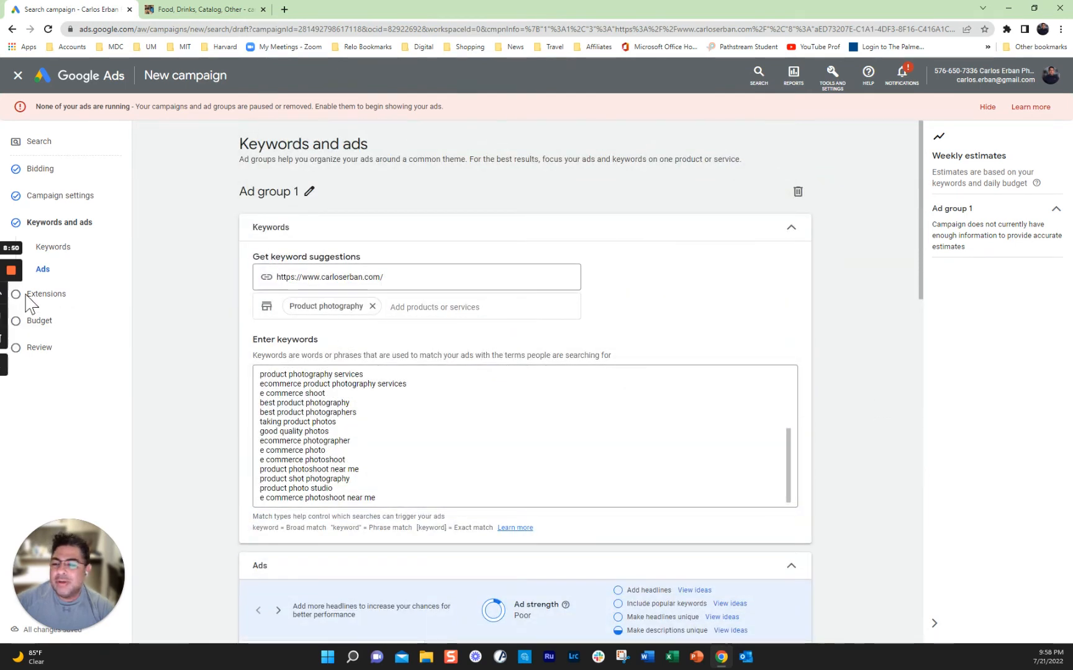
{"action": "mouse_move", "coordinate": [3, 326]}
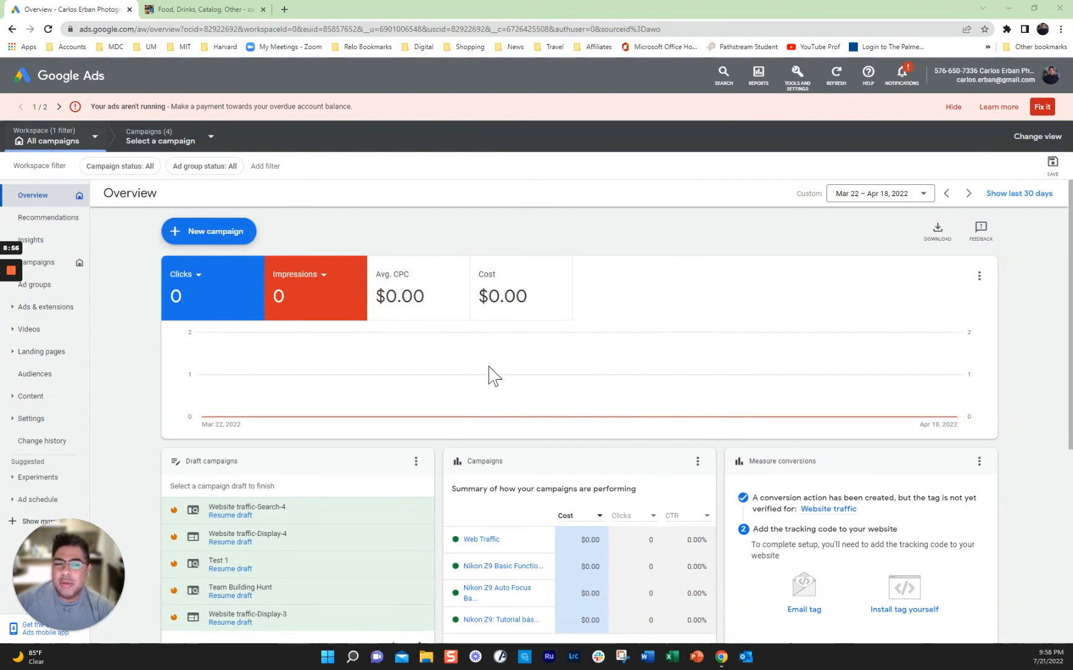
Step: Create a new campaign with the Brand awareness and reach objective and Display type
{"action": "left_click", "coordinate": [185, 239]}
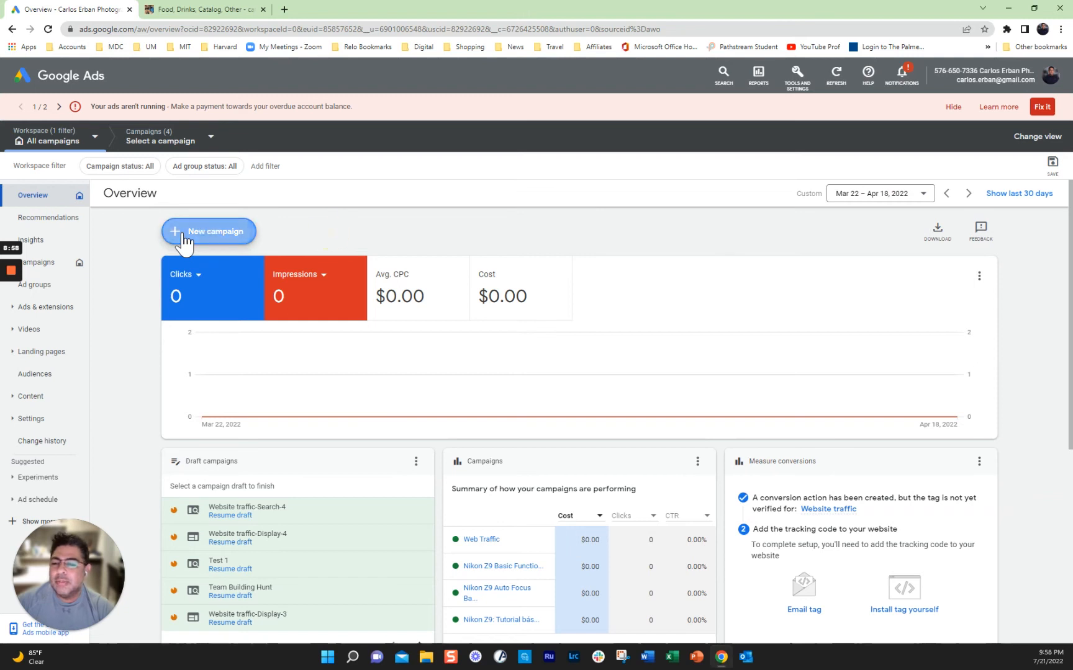
{"action": "left_click", "coordinate": [211, 242]}
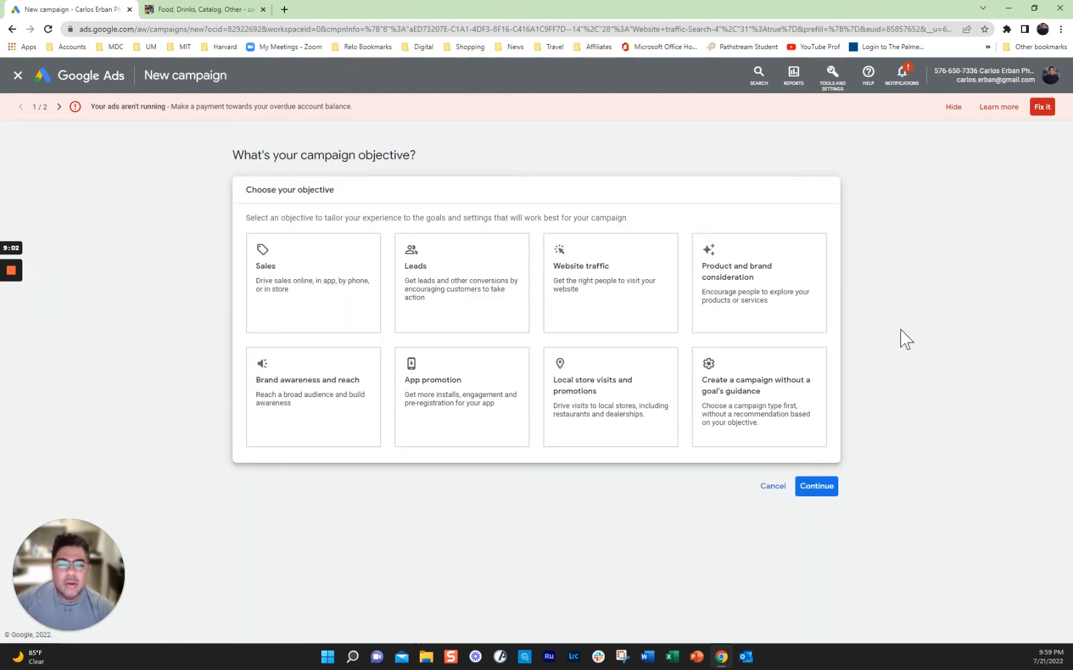
{"action": "left_click", "coordinate": [595, 274]}
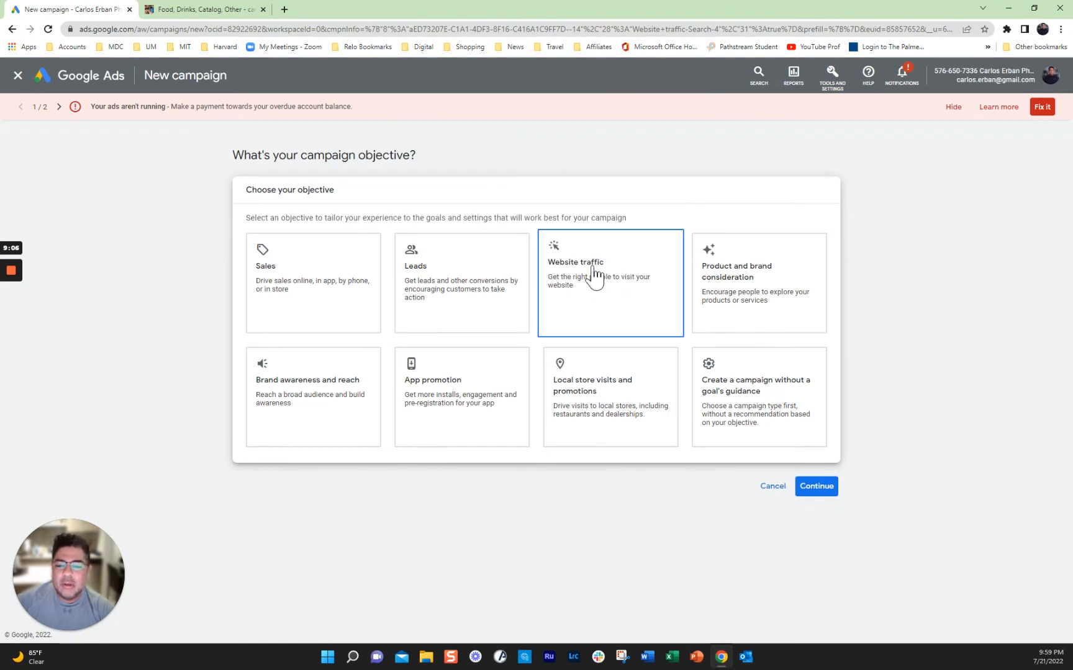
{"action": "left_click", "coordinate": [282, 395]}
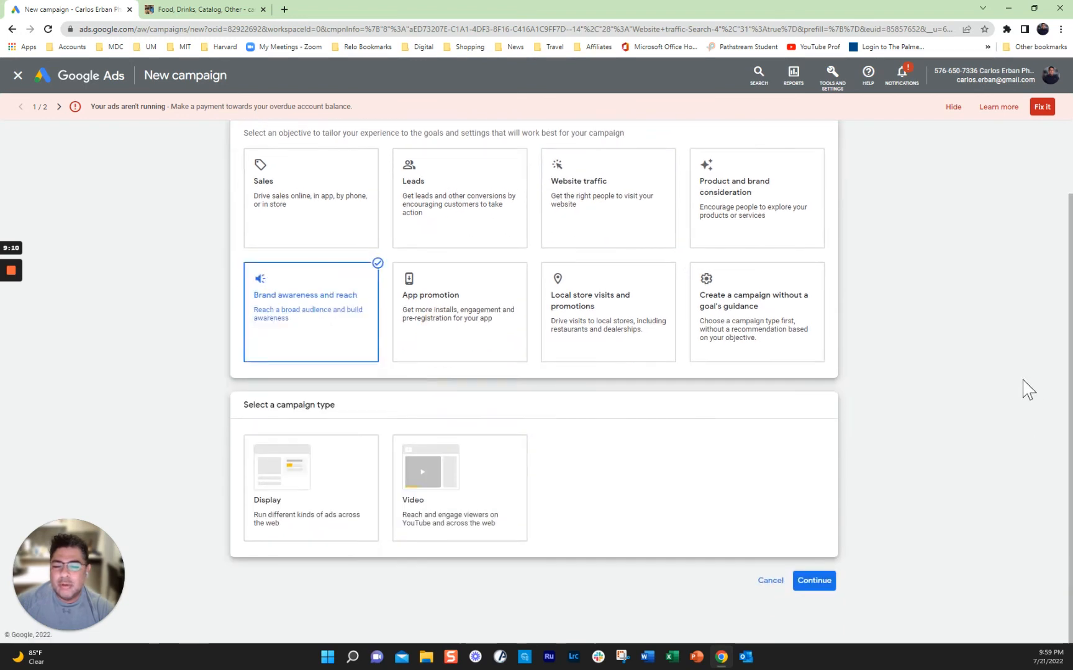
{"action": "left_click", "coordinate": [302, 472]}
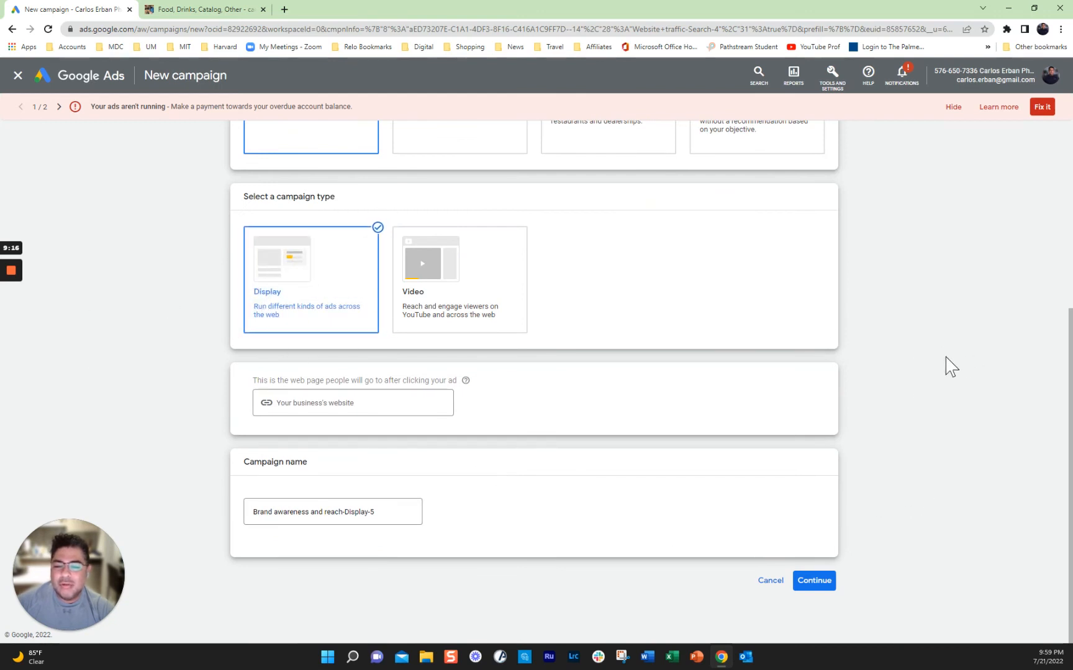
{"action": "left_click", "coordinate": [372, 410]}
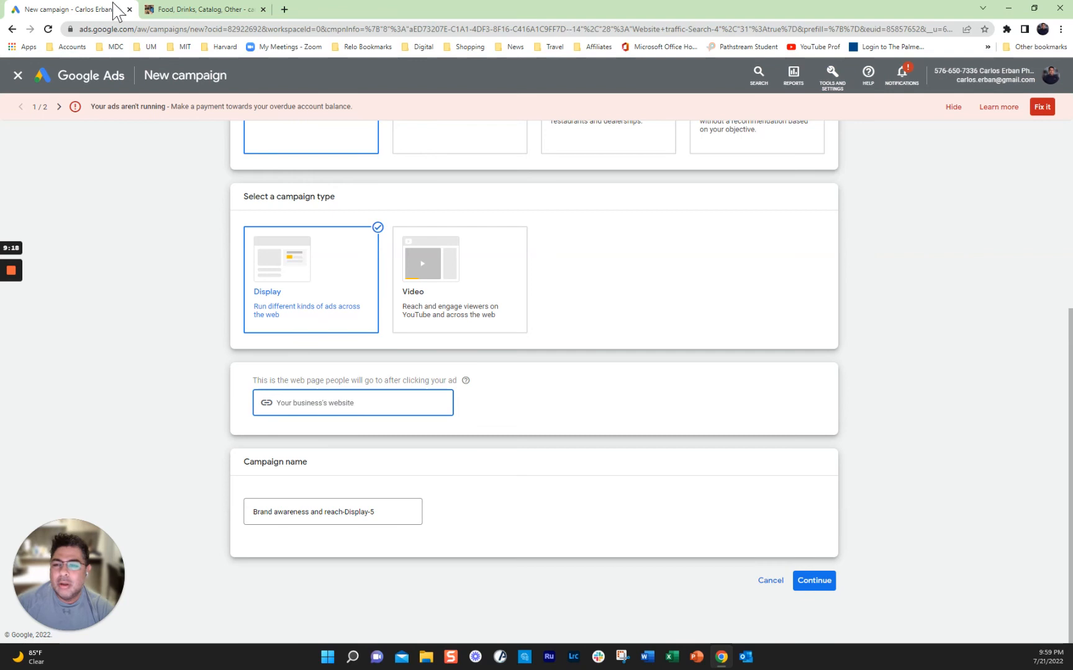
Step: Load the carloserban.com home page and its address, then return to the Google Ads campaign
{"action": "left_click", "coordinate": [183, 11]}
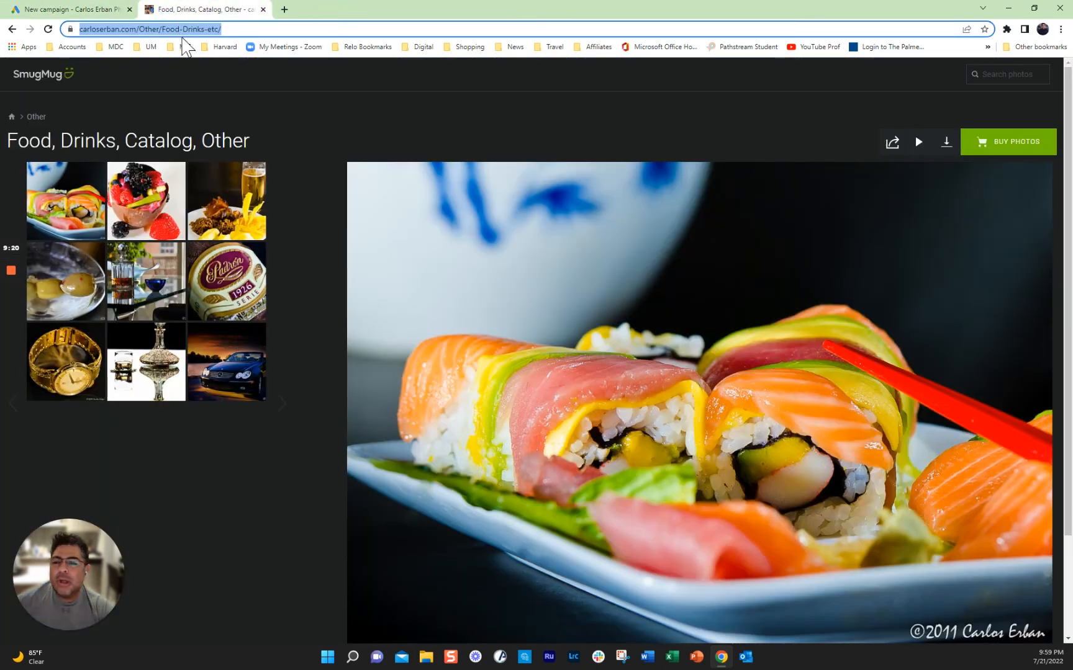
{"action": "left_click", "coordinate": [12, 30]}
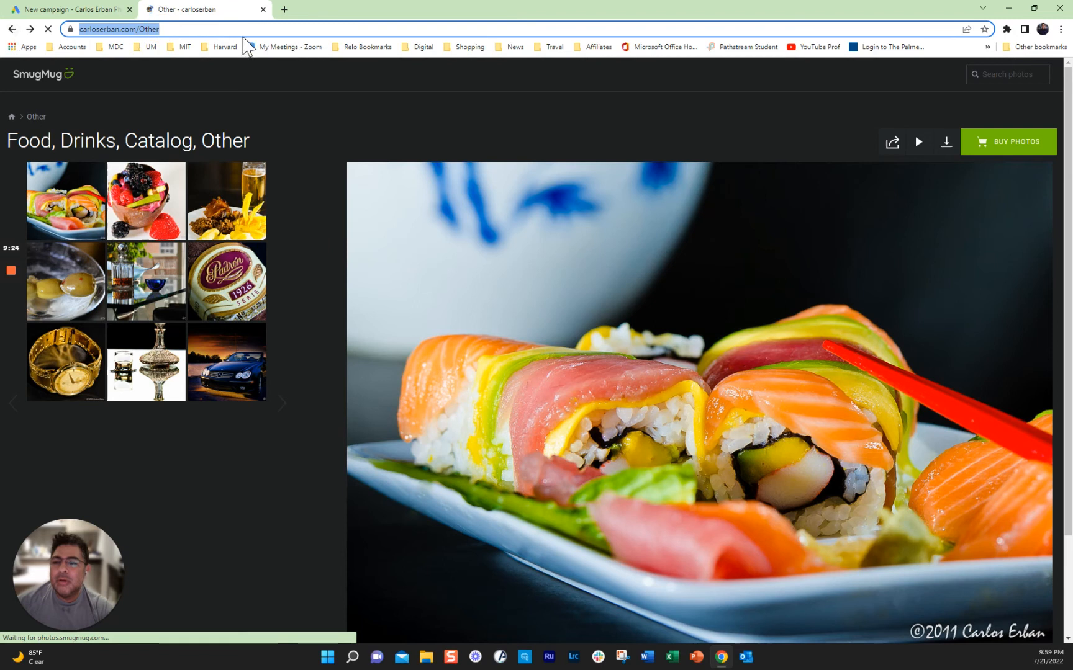
{"action": "left_click", "coordinate": [163, 31]}
{"action": "left_click", "coordinate": [12, 29]}
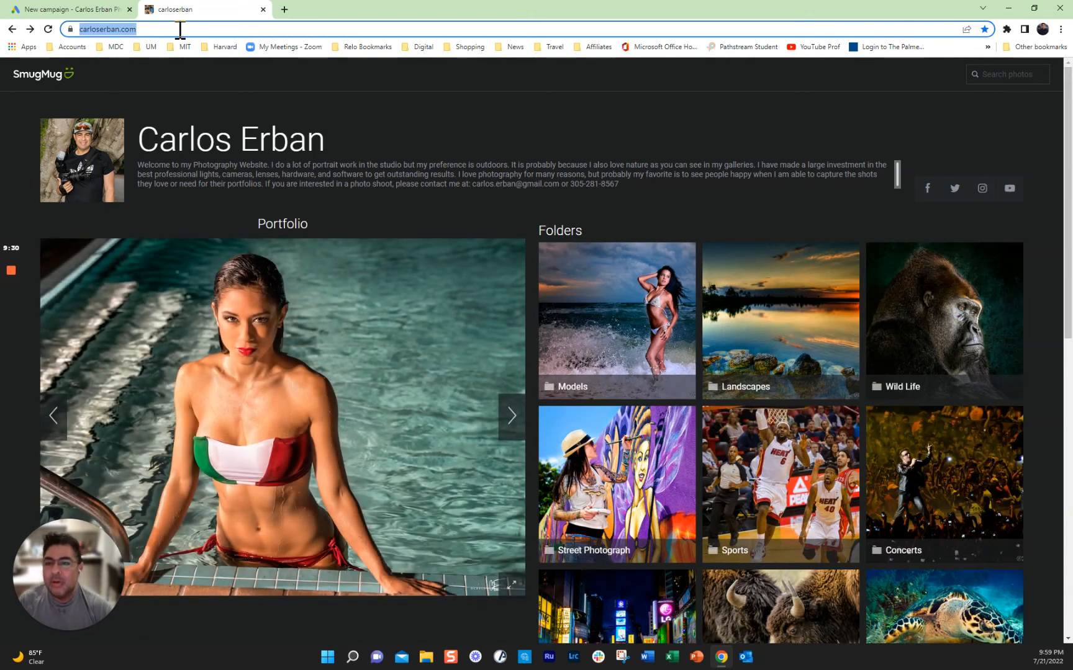
{"action": "left_click", "coordinate": [52, 10]}
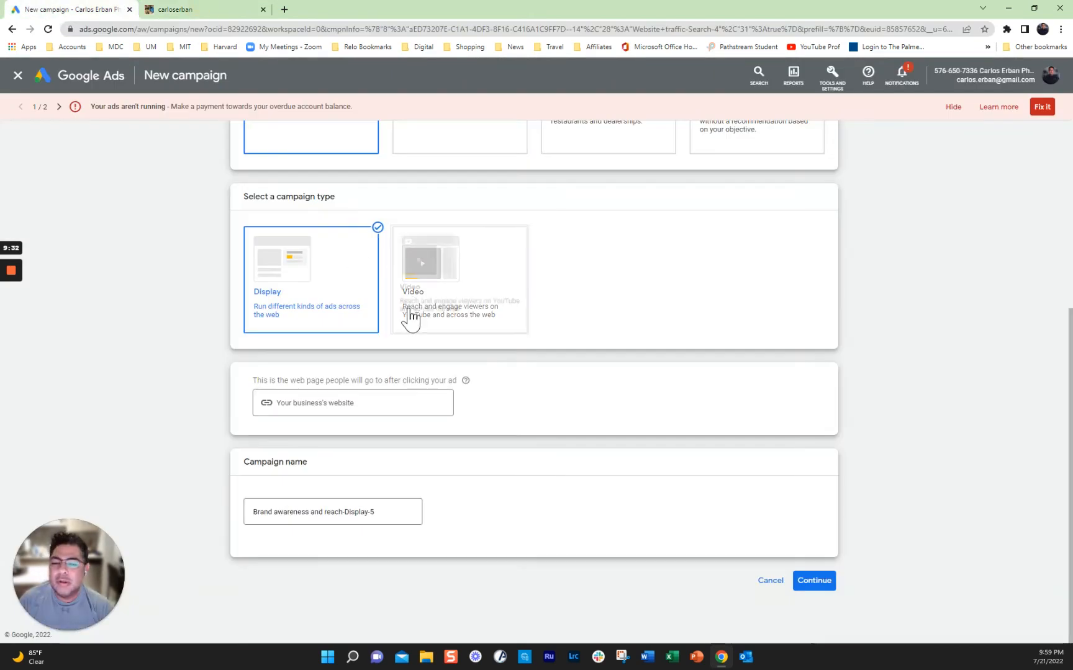
Step: Start the Display campaign fresh, target only the United States, and advance to Budget and bidding
{"action": "left_click", "coordinate": [353, 403]}
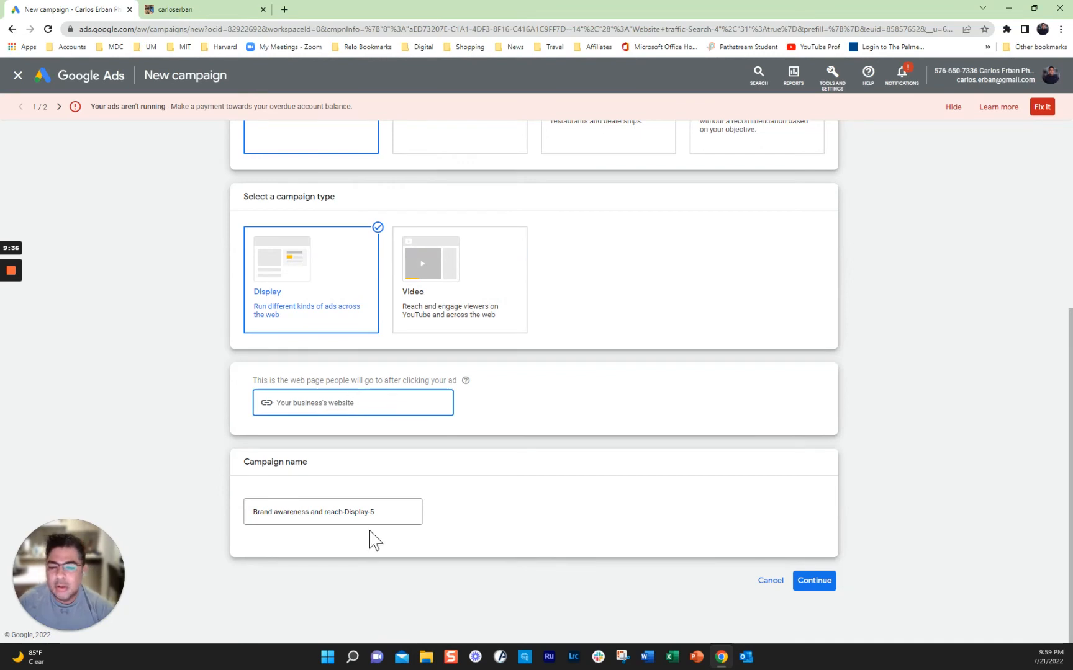
{"action": "left_click", "coordinate": [833, 584]}
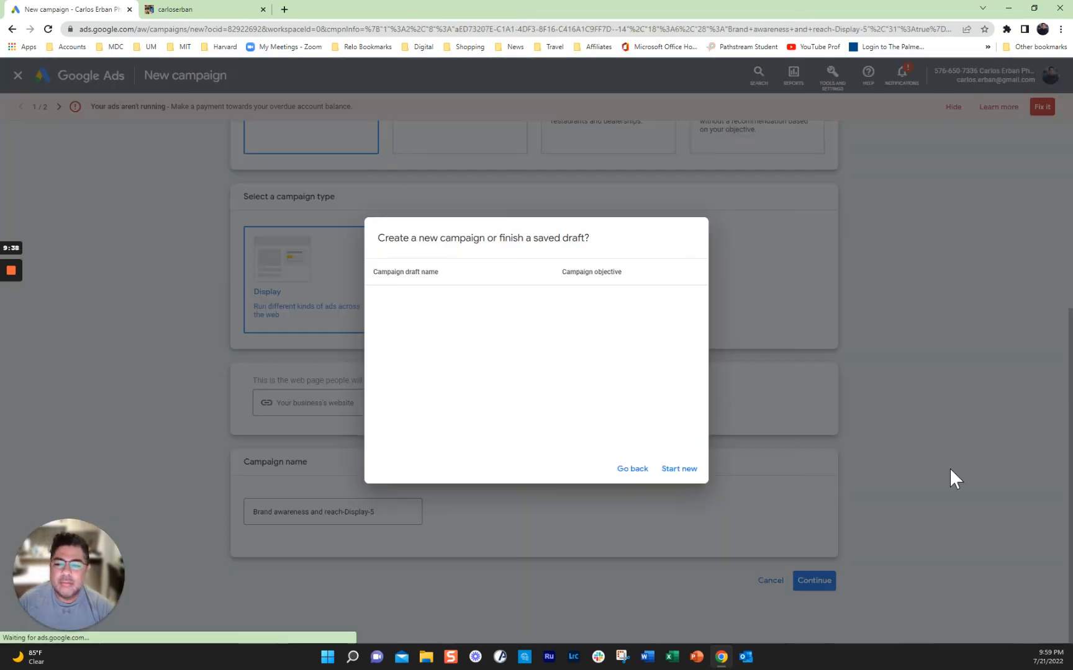
{"action": "left_click", "coordinate": [681, 473]}
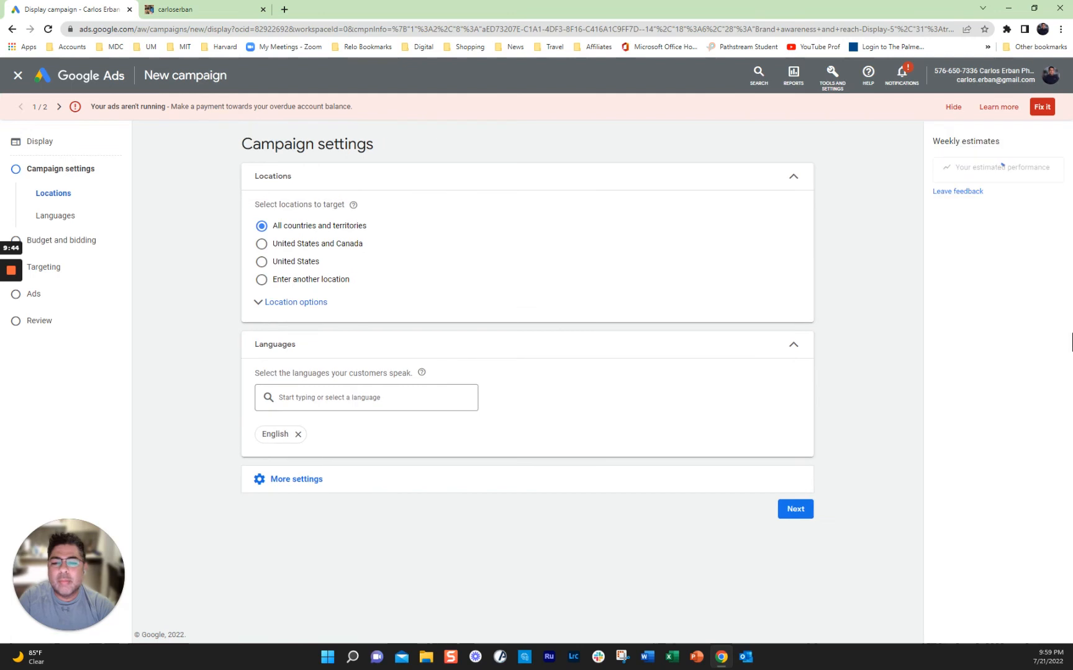
{"action": "left_click", "coordinate": [407, 261]}
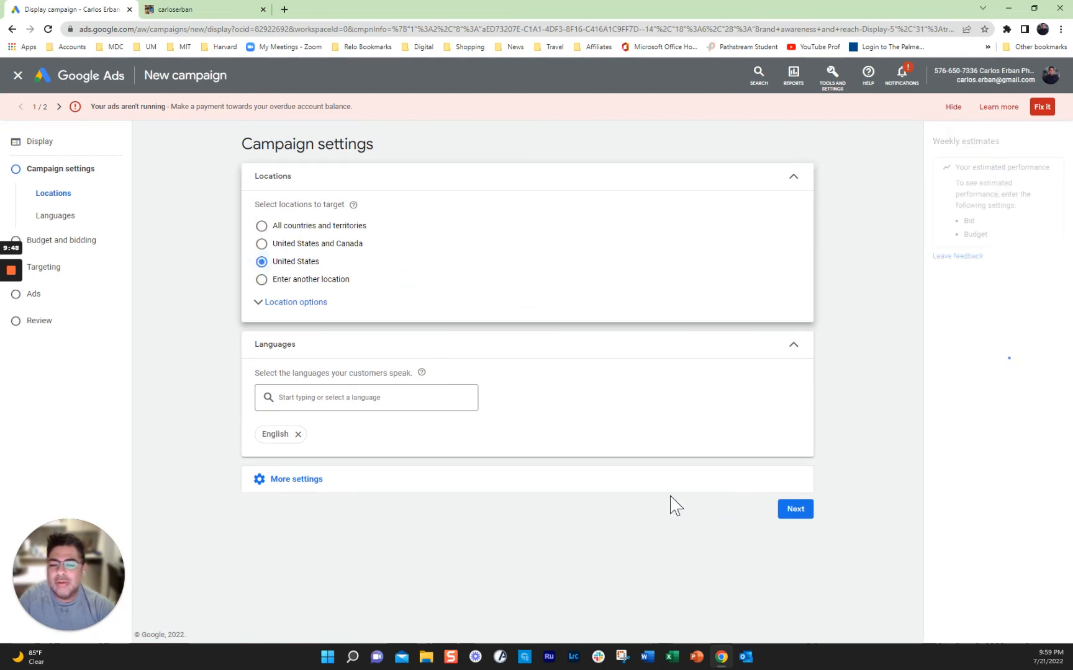
{"action": "left_click", "coordinate": [796, 510]}
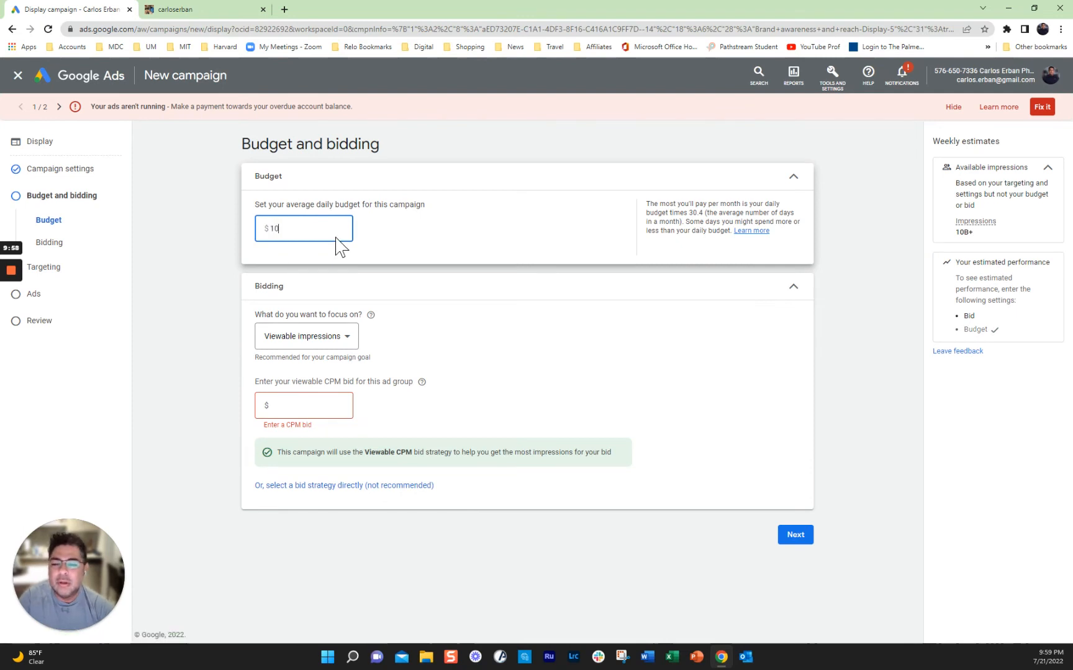
Step: Move through Targeting, checking the Add targeting options, to the Ads step
{"action": "left_click", "coordinate": [797, 538]}
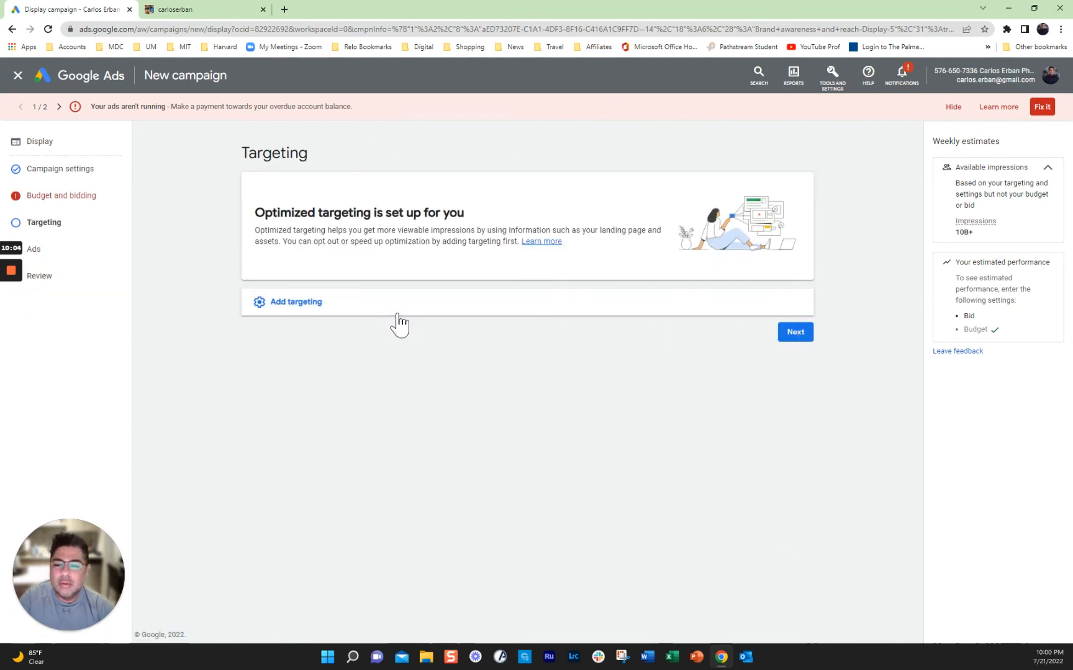
{"action": "left_click", "coordinate": [283, 311]}
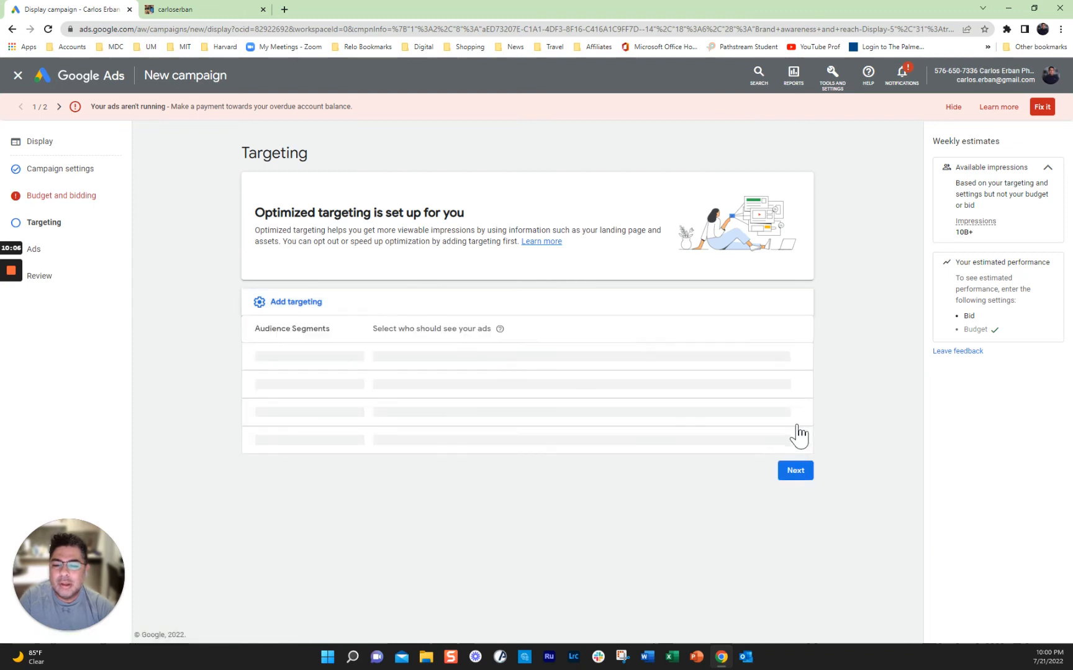
{"action": "left_click", "coordinate": [797, 469]}
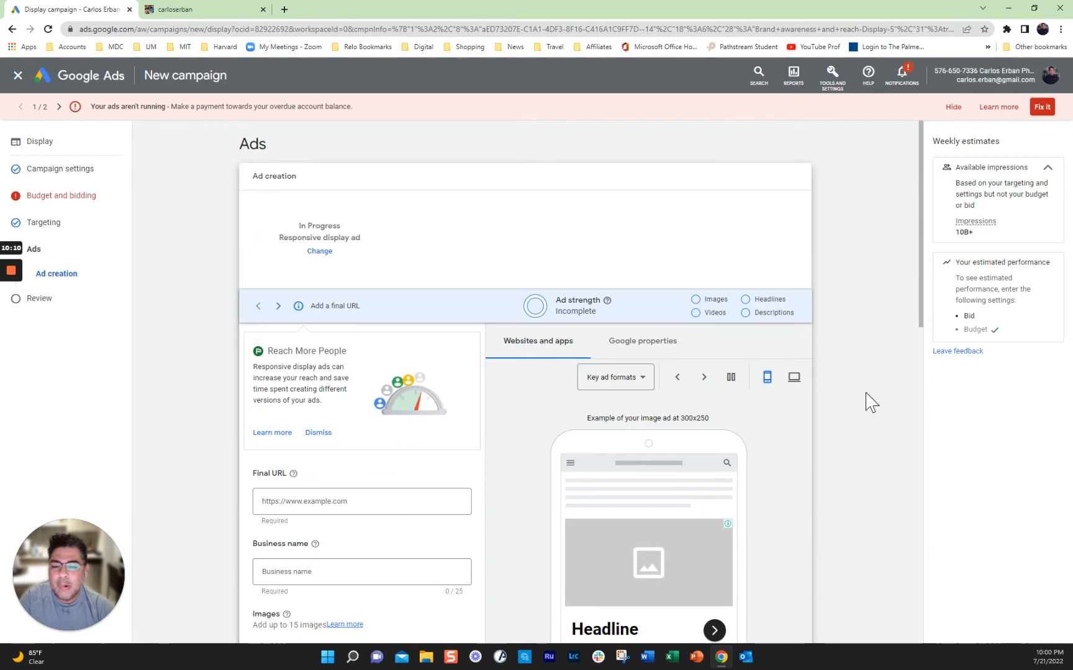
Step: Enter CE Photography as the responsive display ad's business name
{"action": "scroll", "coordinate": [872, 410], "scroll_direction": "down", "scroll_amount": 2}
{"action": "scroll", "coordinate": [872, 402], "scroll_direction": "up", "scroll_amount": 2}
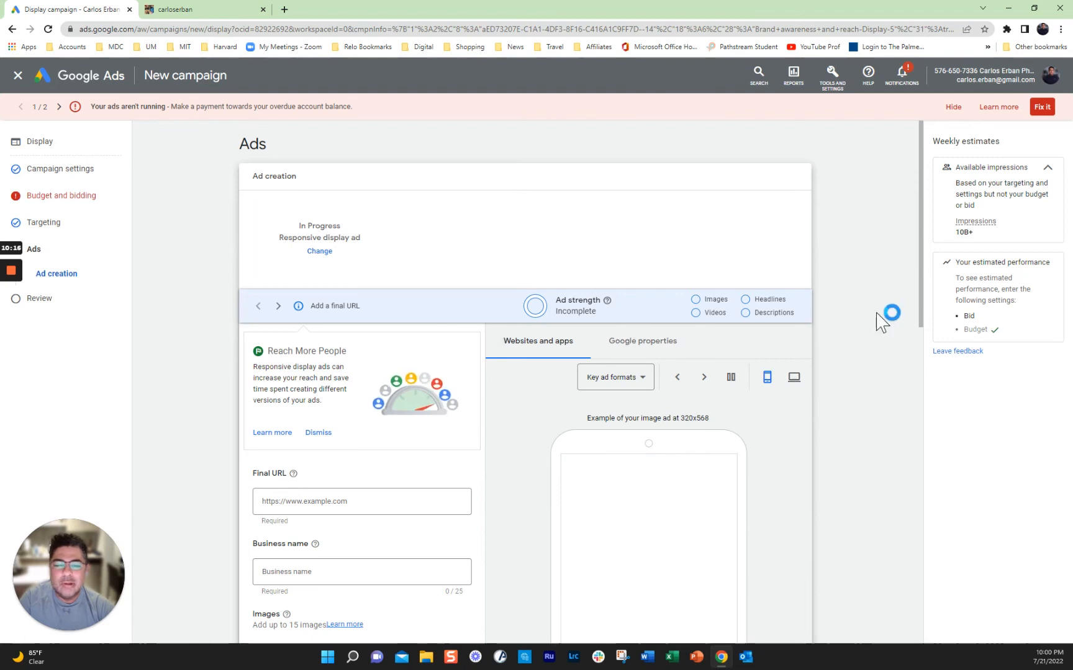
{"action": "scroll", "coordinate": [875, 320], "scroll_direction": "down", "scroll_amount": 1}
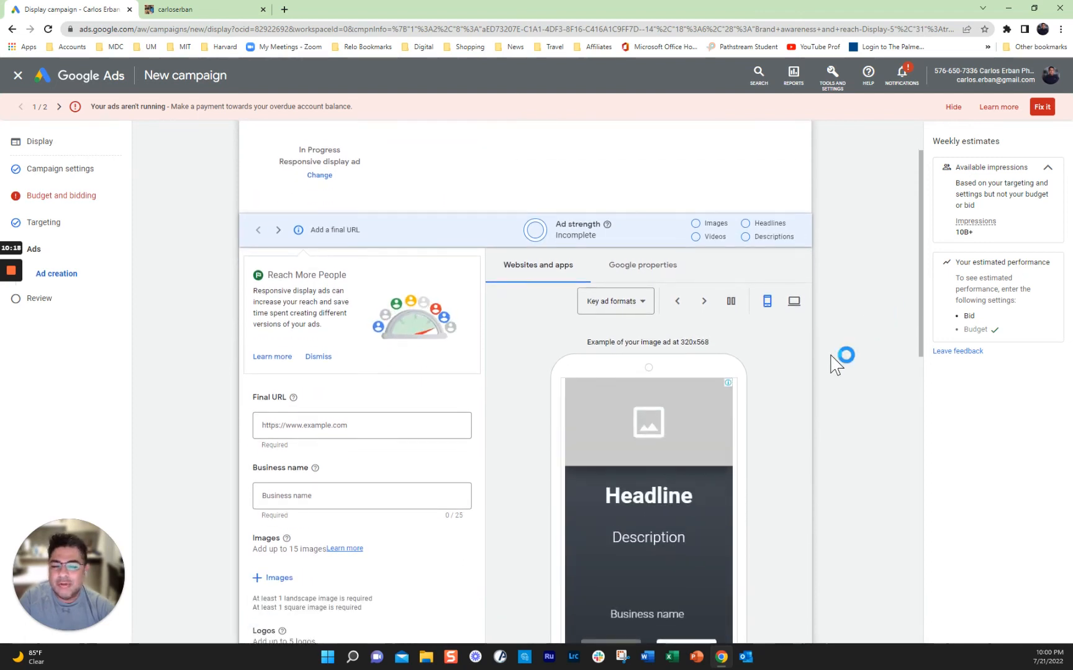
{"action": "scroll", "coordinate": [840, 360], "scroll_direction": "down", "scroll_amount": 1}
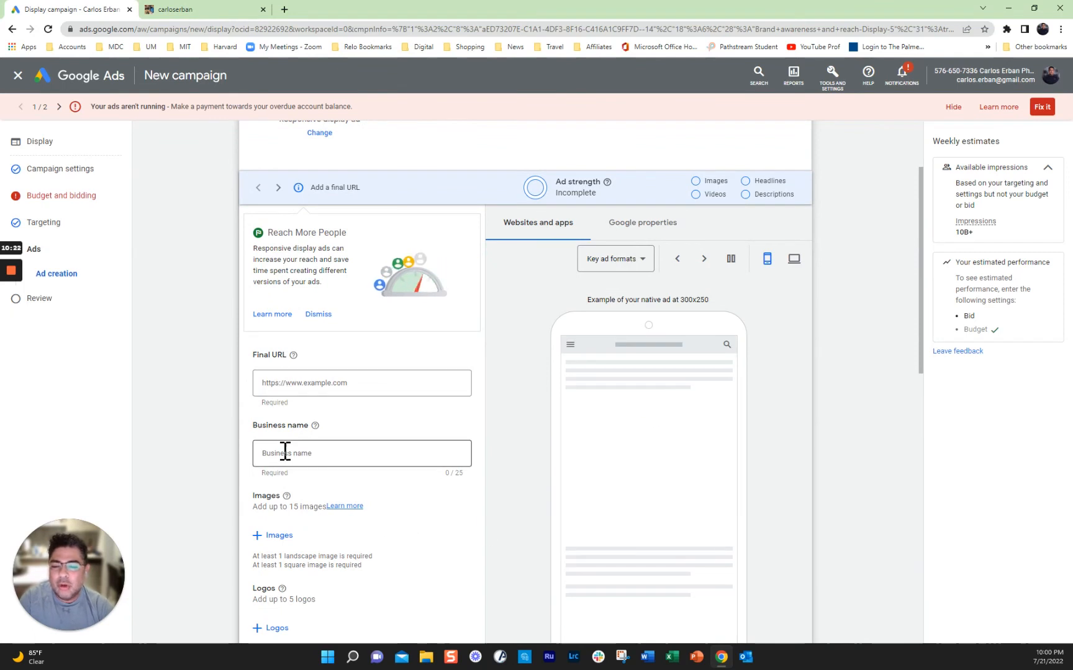
{"action": "left_click", "coordinate": [332, 457]}
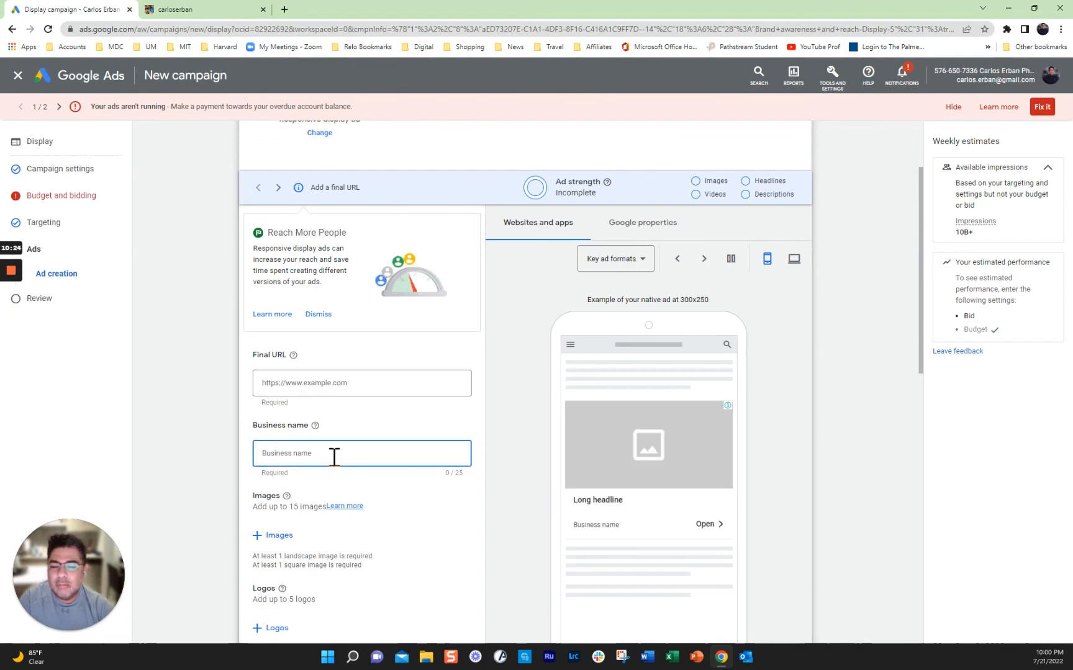
{"action": "type", "text": "CE Photography"}
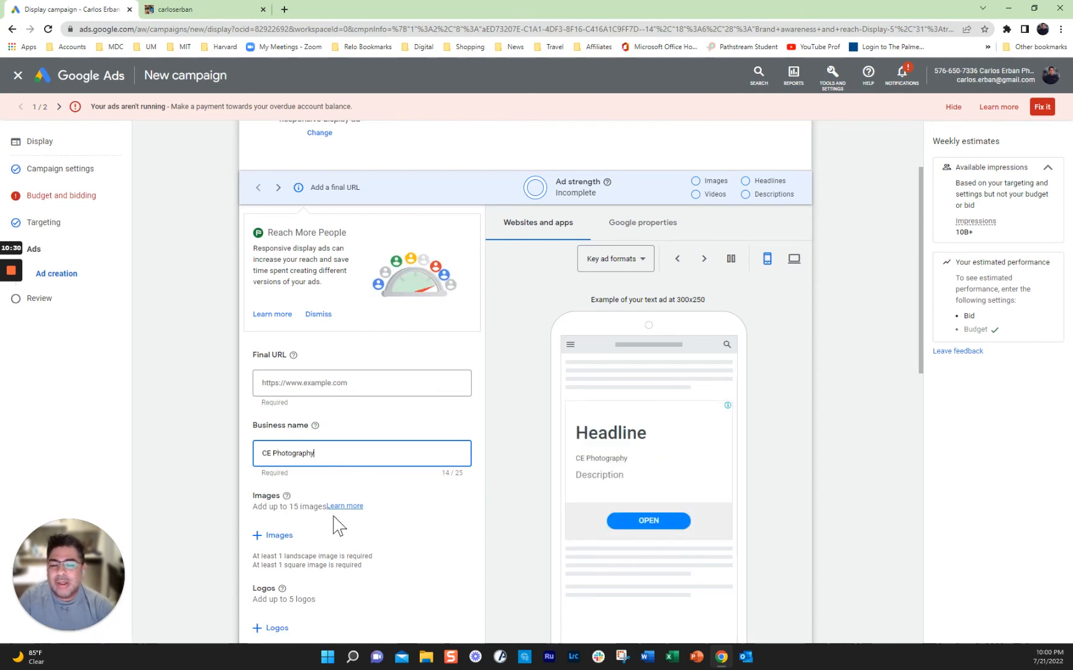
{"action": "scroll", "coordinate": [462, 510], "scroll_direction": "down", "scroll_amount": 1}
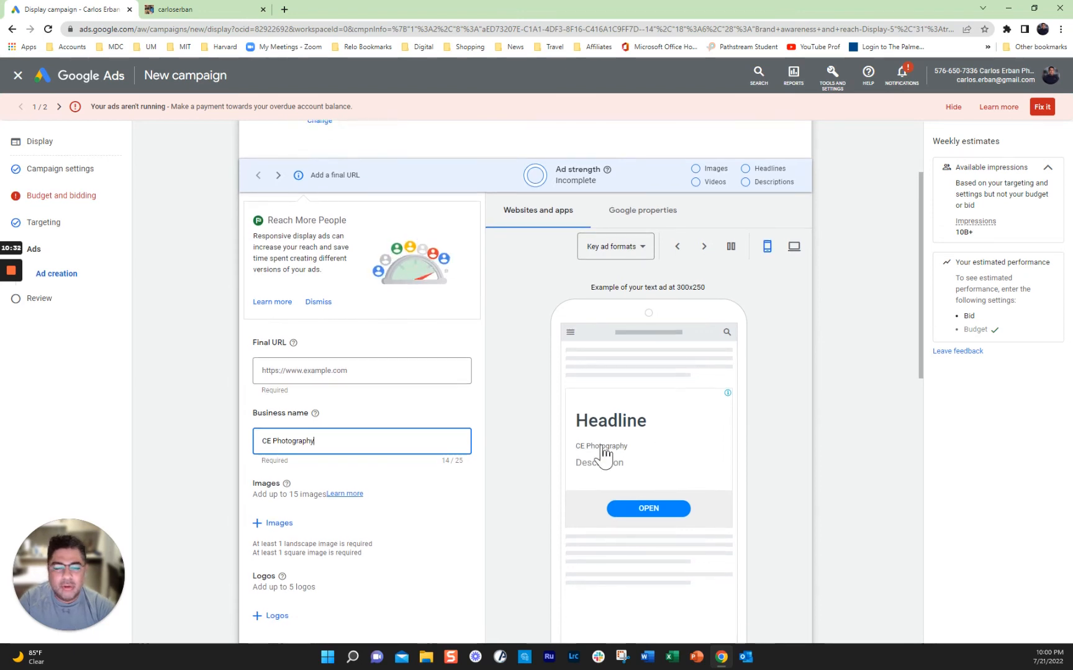
{"action": "left_click", "coordinate": [287, 526]}
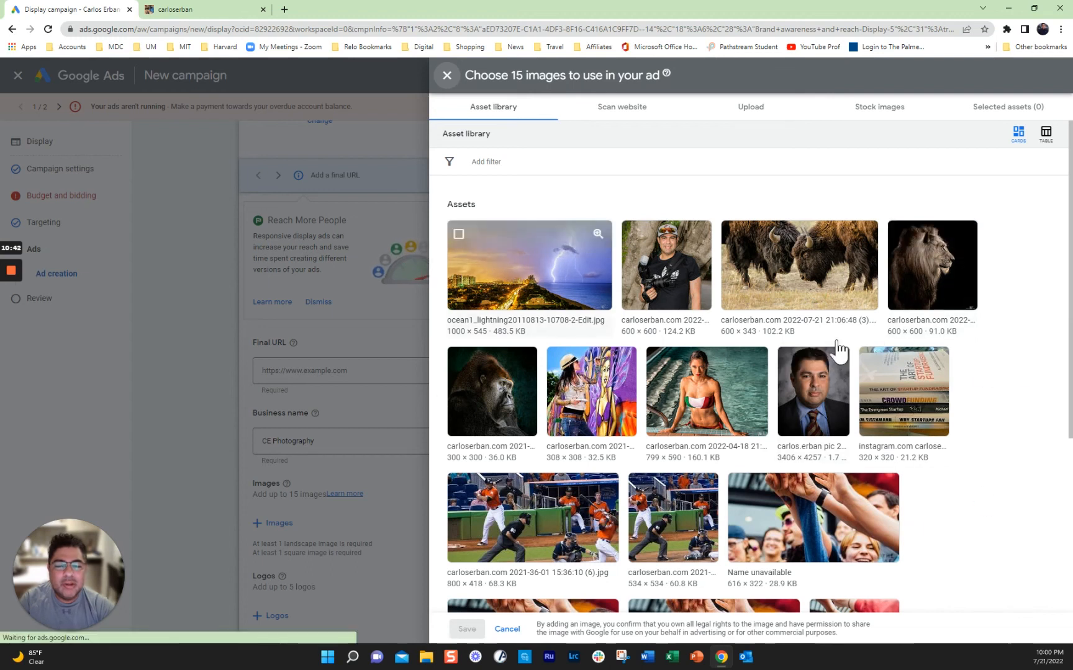
Step: Scan carloserban.com for images and save the bison, gorilla and other photos to the ad
{"action": "left_click", "coordinate": [615, 111]}
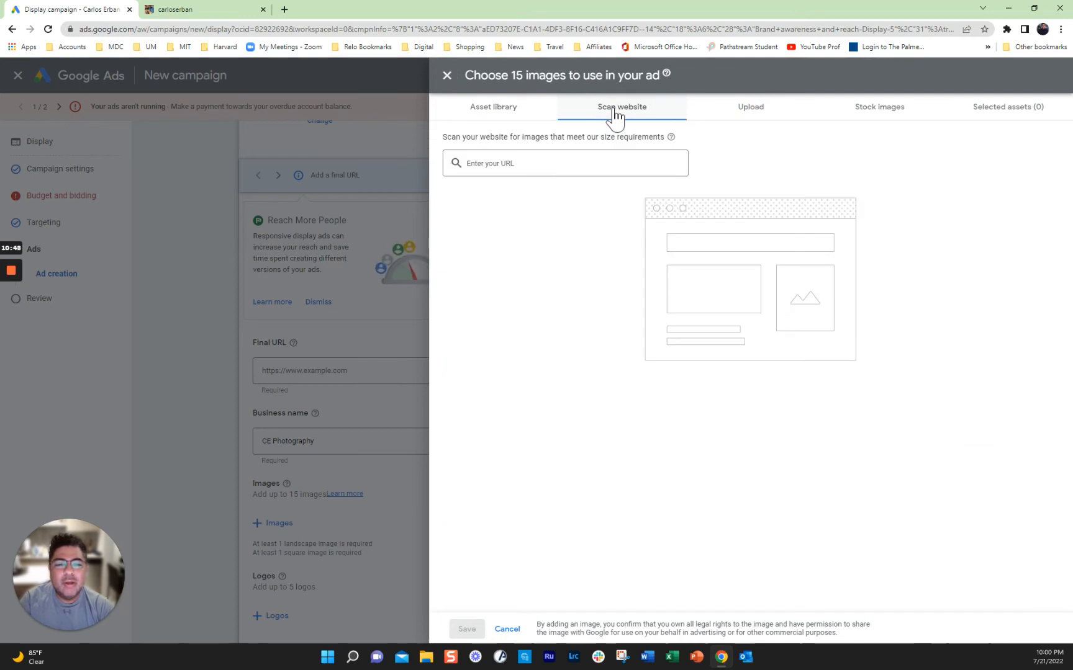
{"action": "left_click", "coordinate": [525, 164]}
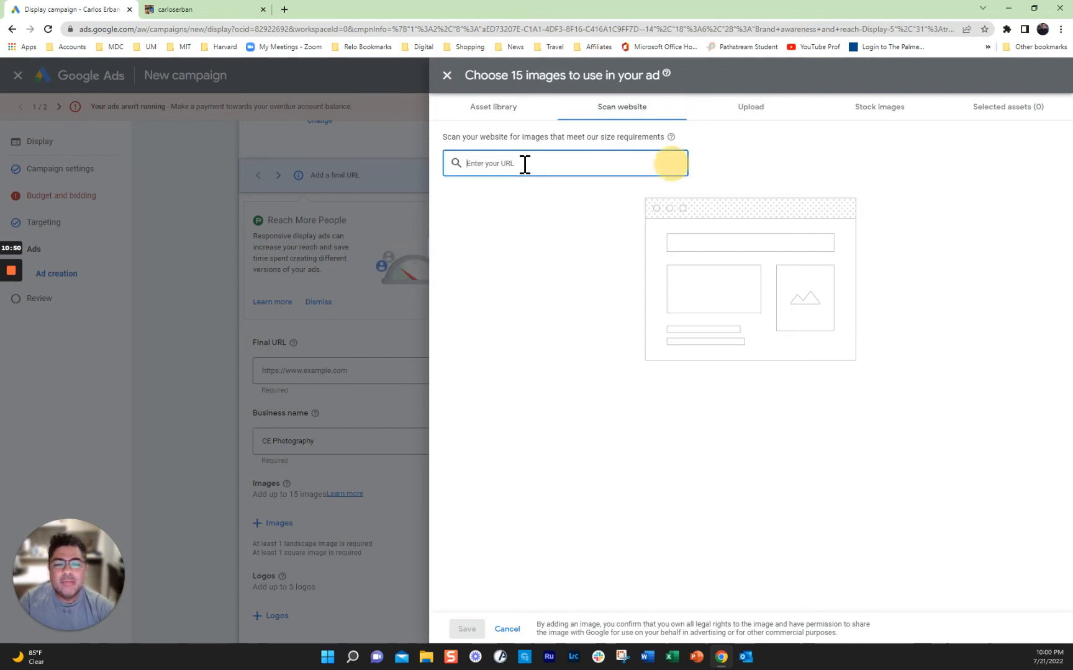
{"action": "key", "text": "Return"}
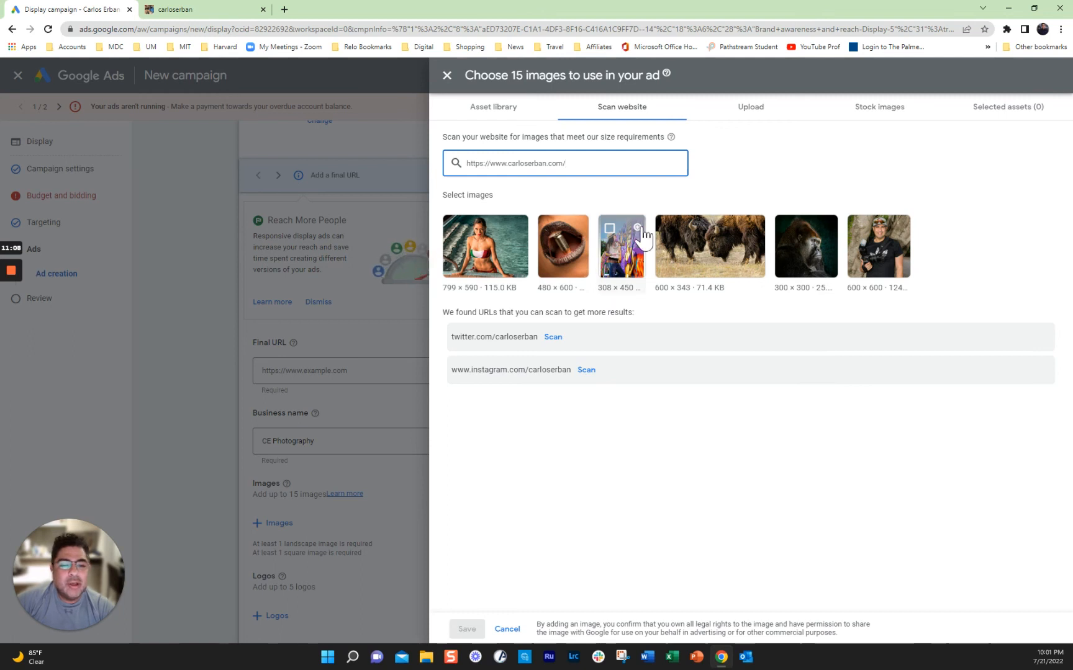
{"action": "left_click", "coordinate": [666, 230]}
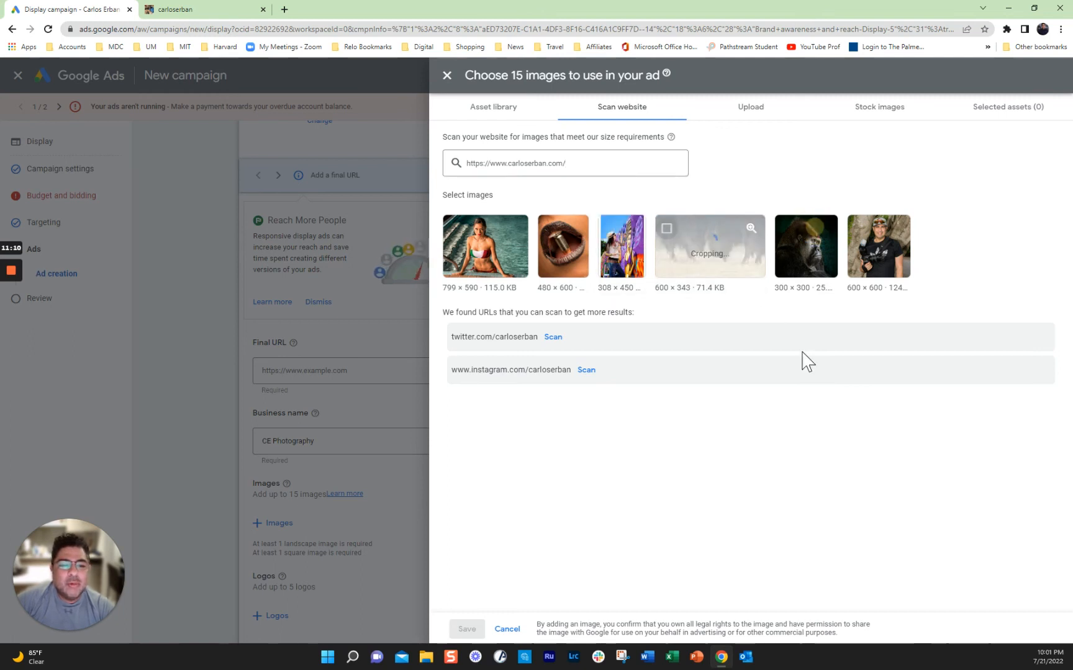
{"action": "left_click", "coordinate": [786, 231]}
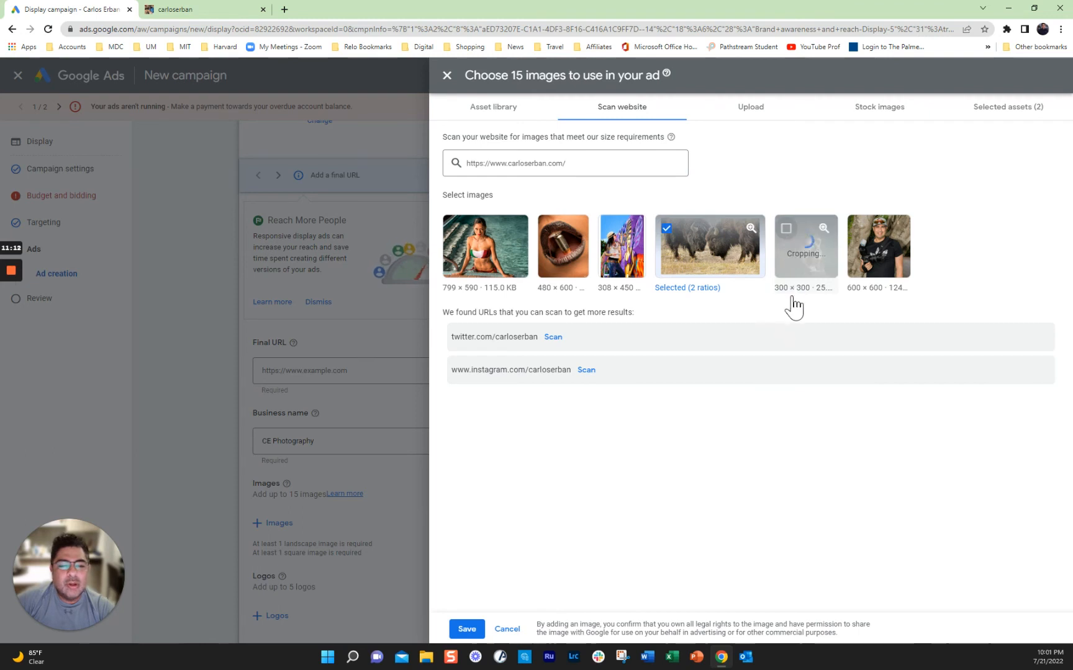
{"action": "left_click", "coordinate": [859, 231]}
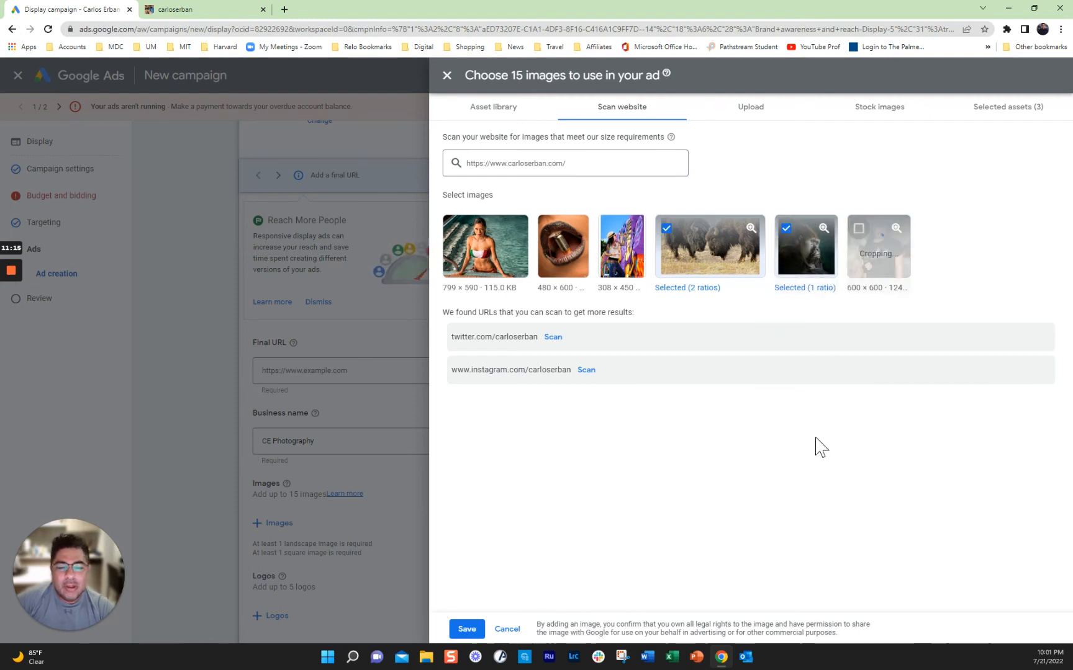
{"action": "left_click", "coordinate": [467, 629]}
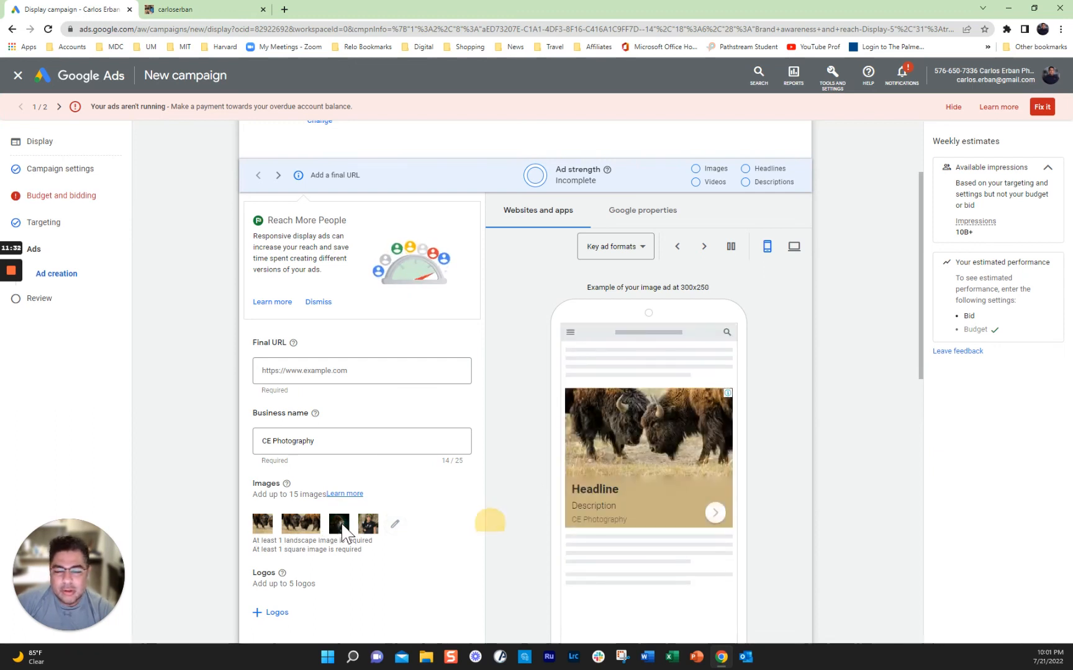
{"action": "scroll", "coordinate": [342, 531], "scroll_direction": "down", "scroll_amount": 1}
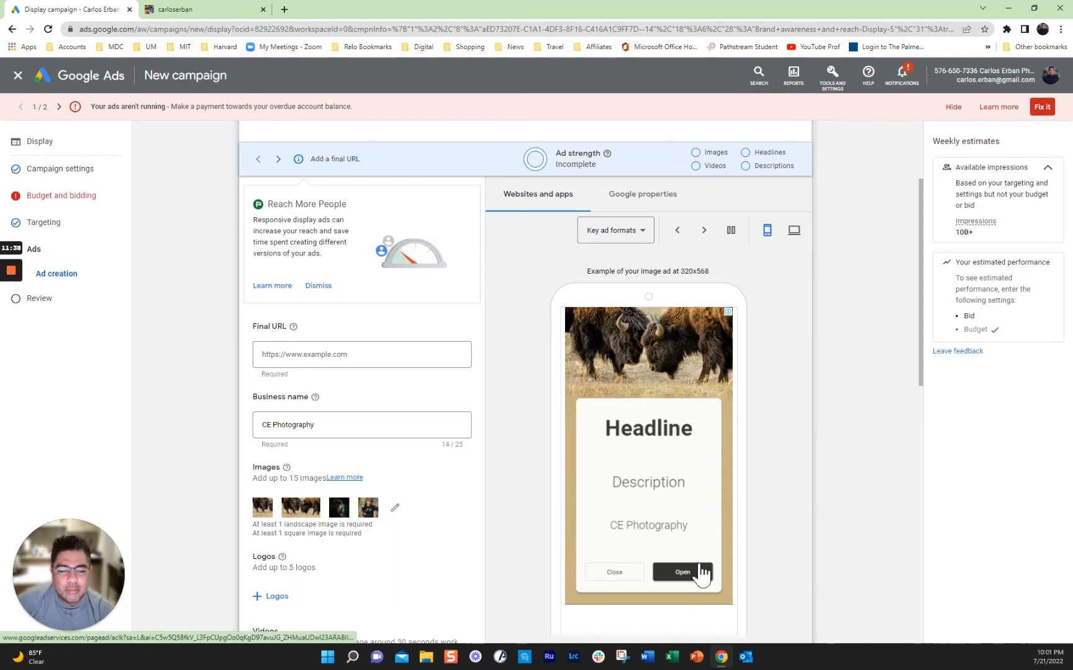
{"action": "scroll", "coordinate": [810, 537], "scroll_direction": "down", "scroll_amount": 3}
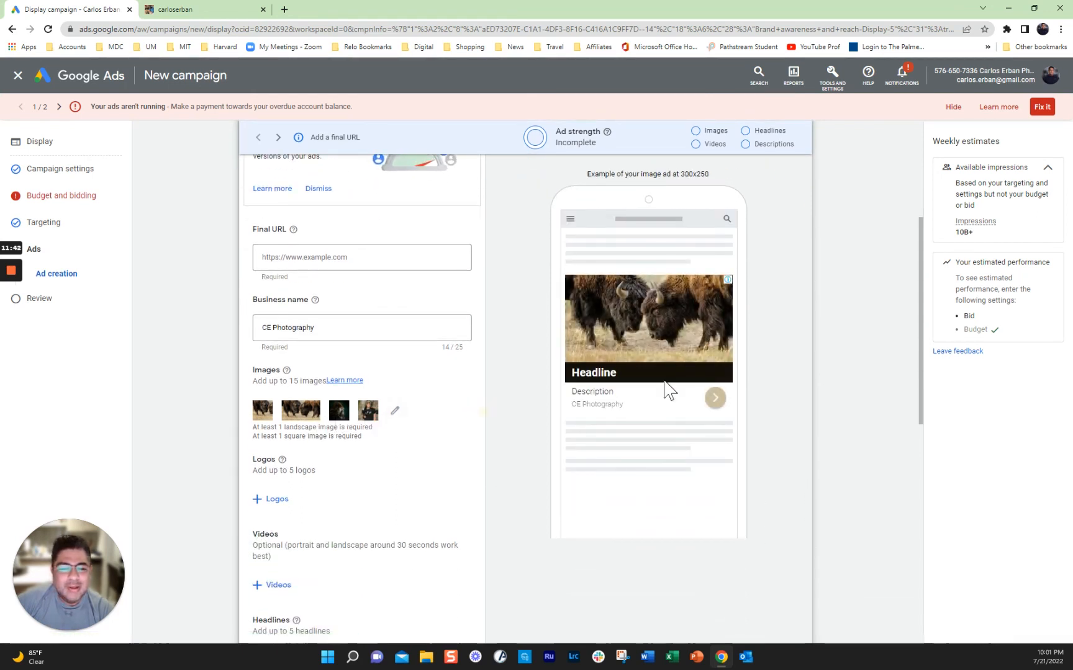
{"action": "left_click", "coordinate": [716, 398]}
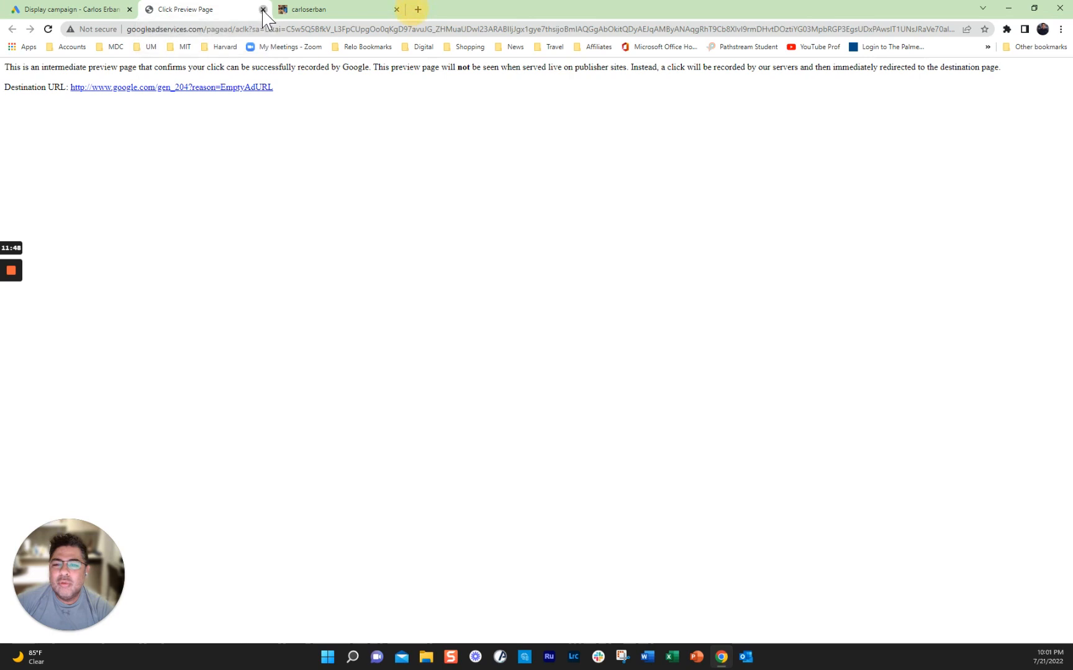
{"action": "left_click", "coordinate": [263, 10]}
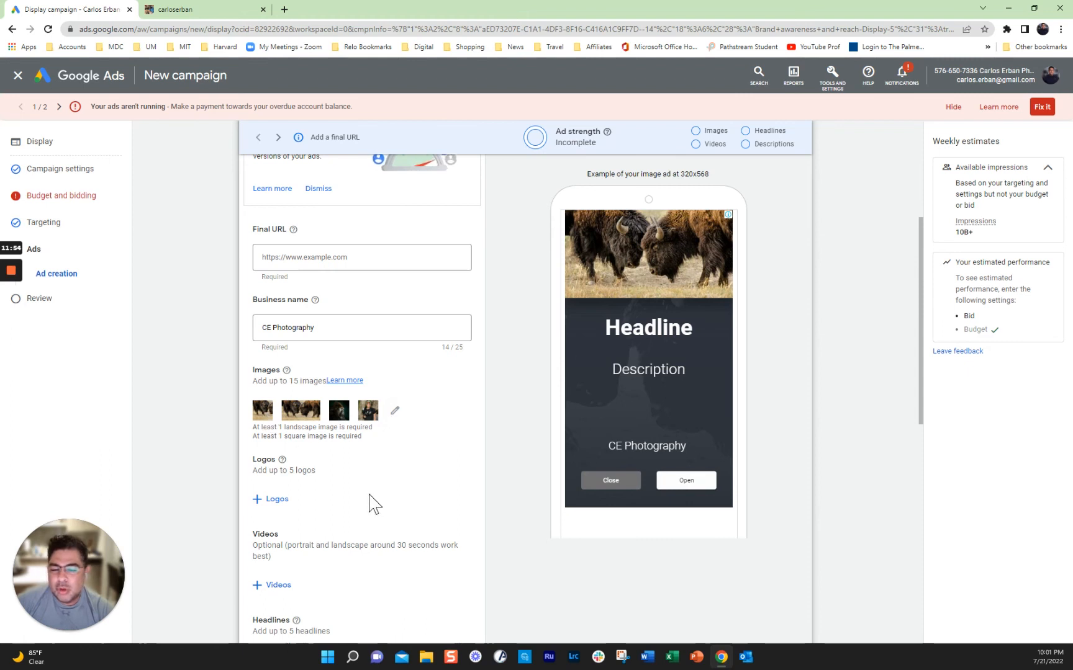
{"action": "scroll", "coordinate": [372, 502], "scroll_direction": "down", "scroll_amount": 1}
{"action": "scroll", "coordinate": [344, 512], "scroll_direction": "down", "scroll_amount": 2}
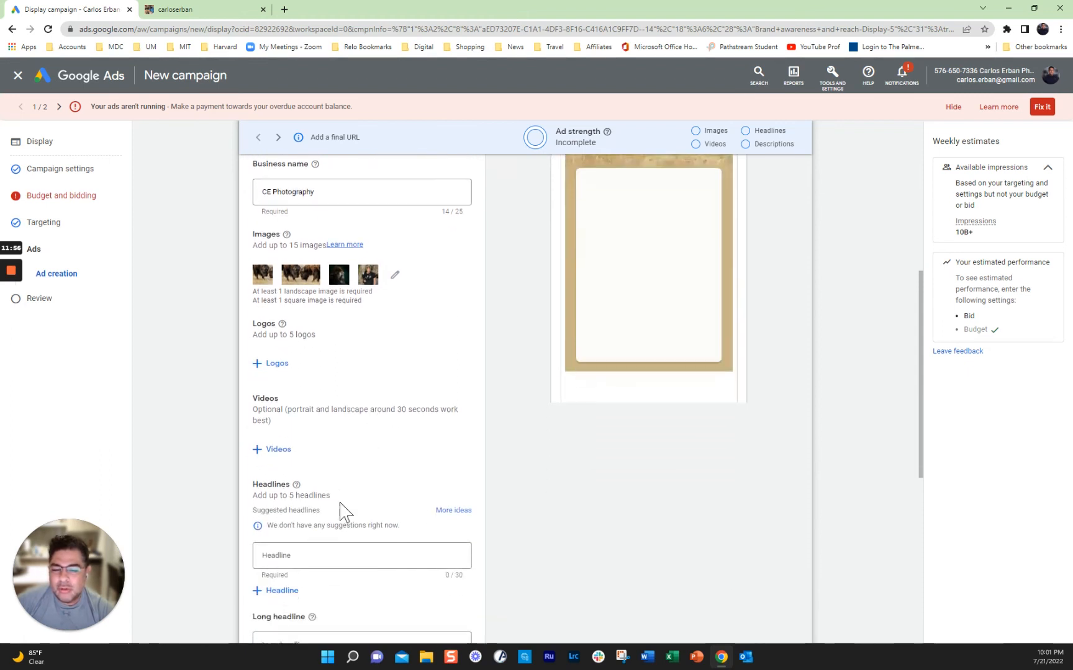
{"action": "scroll", "coordinate": [347, 499], "scroll_direction": "down", "scroll_amount": 2}
Step: Enter 'Yellowstone Photo Tours' as the first headline, correcting the typo
{"action": "left_click", "coordinate": [298, 466]}
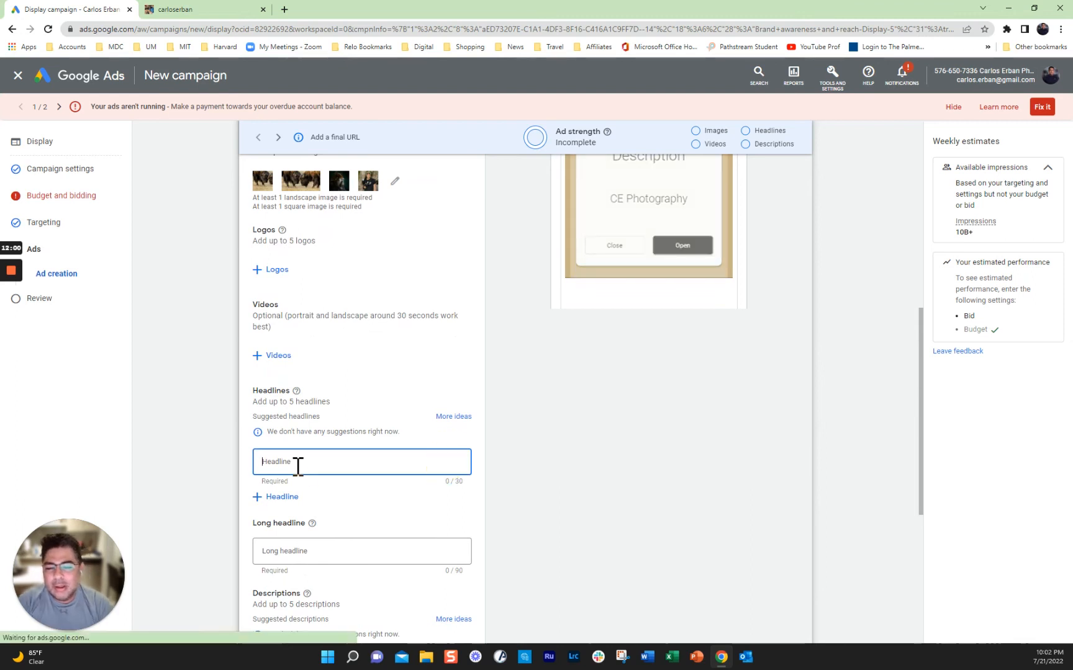
{"action": "type", "text": "Yellows"}
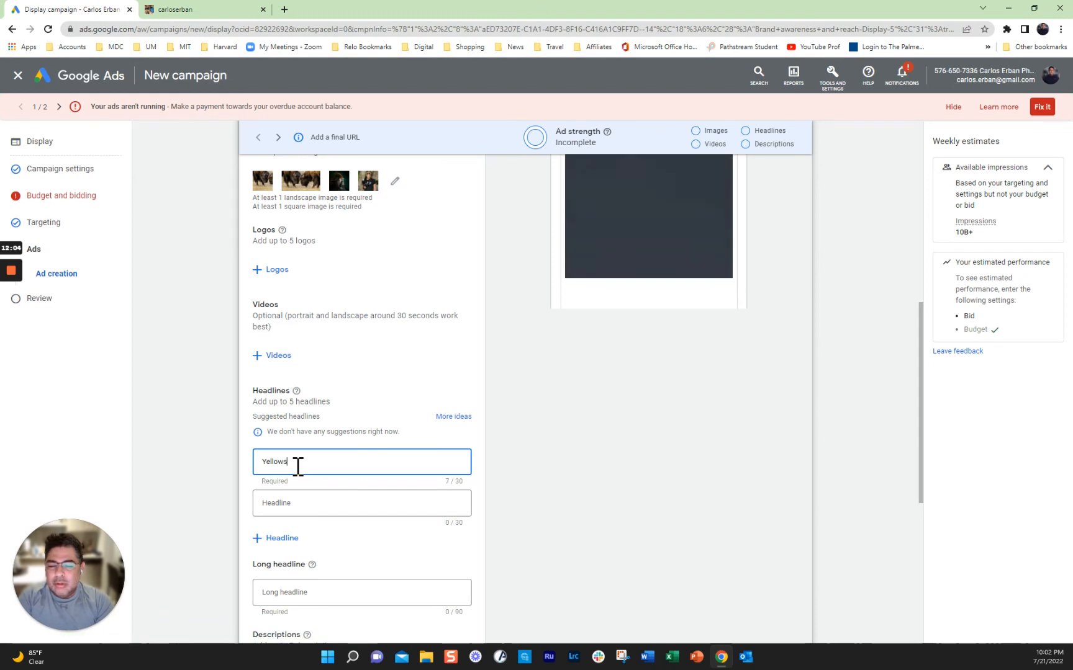
{"action": "type", "text": "tone Phoe"}
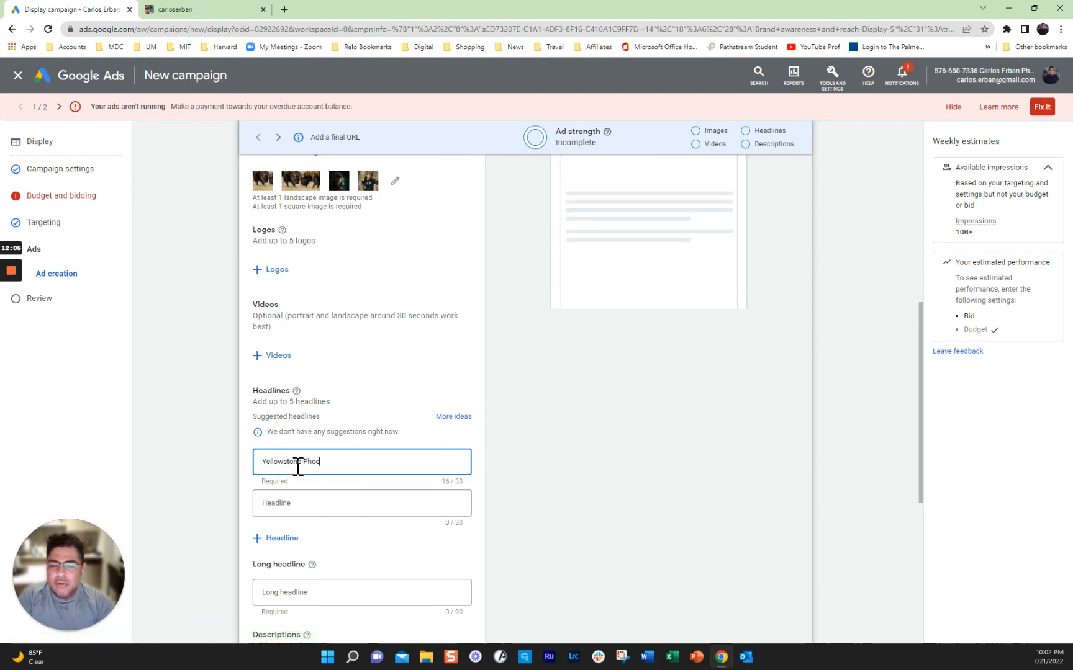
{"action": "type", "text": "n"}
{"action": "key", "text": "BackSpace"}
{"action": "key", "text": "BackSpace"}
{"action": "type", "text": "to Tours"}
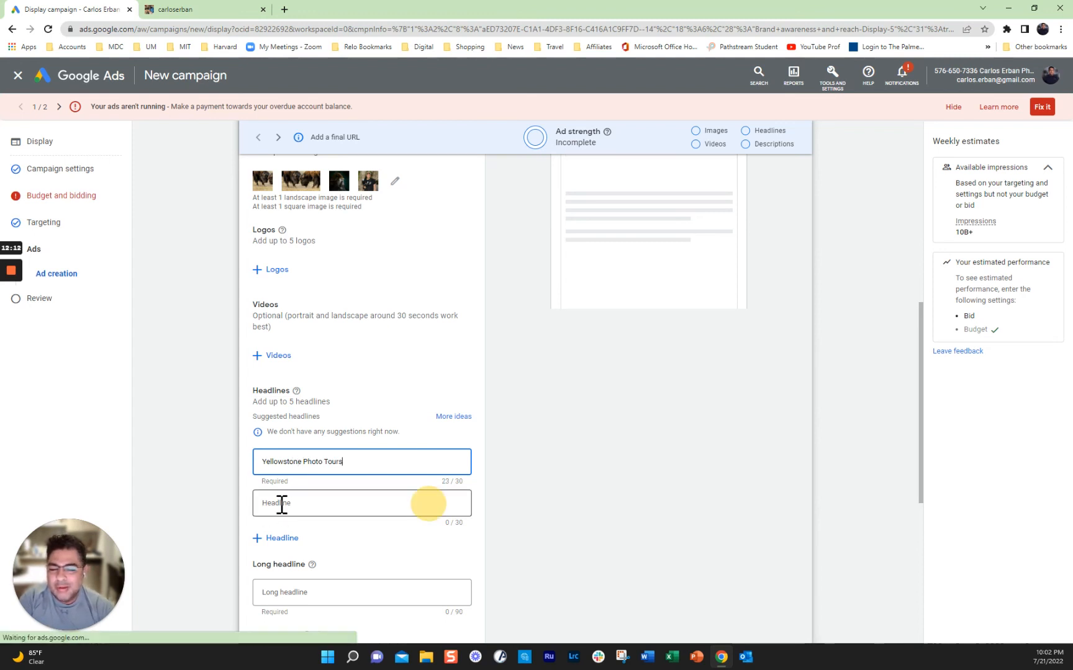
Step: Add the headlines 'Save 50% Today' and 'Sign up' in the second and third fields
{"action": "left_click", "coordinate": [281, 504]}
{"action": "type", "text": "S"}
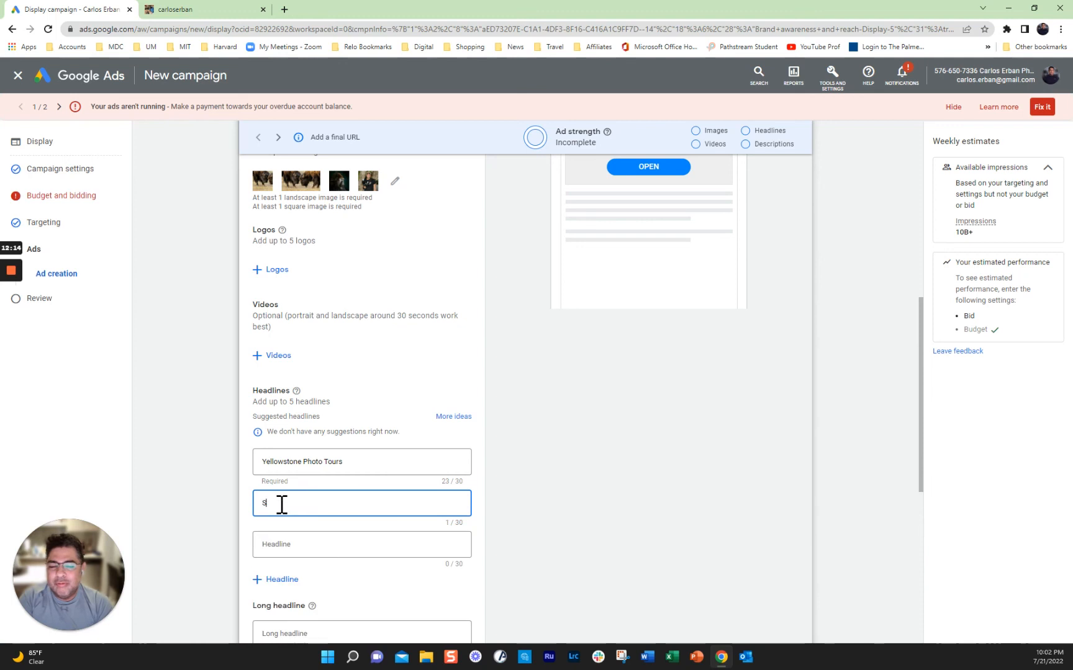
{"action": "type", "text": "ave $"}
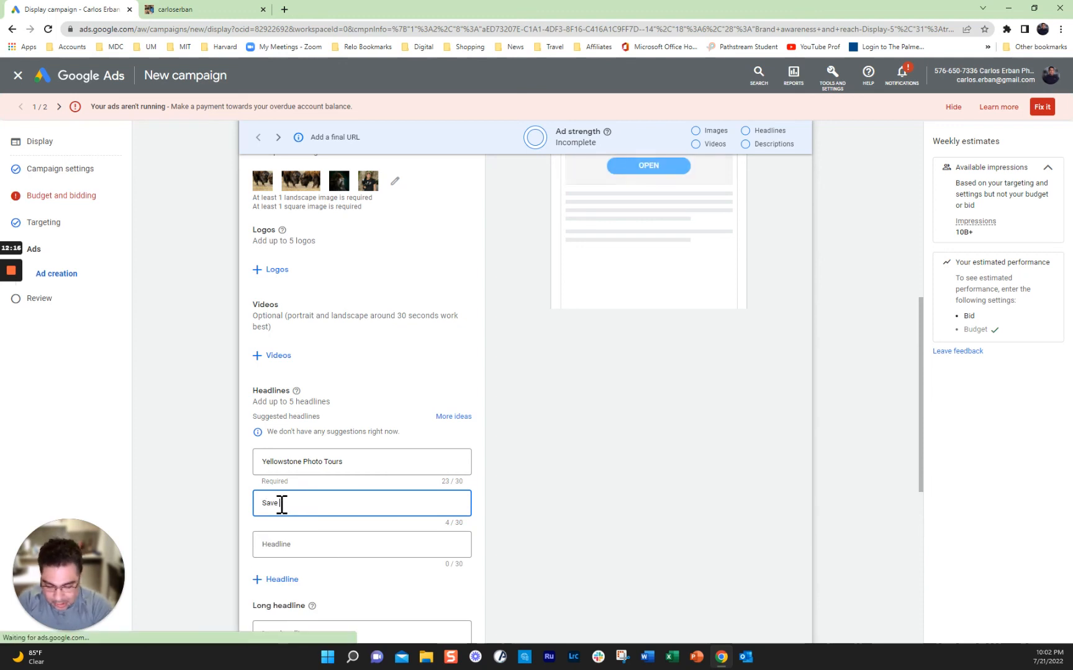
{"action": "type", "text": "0%"}
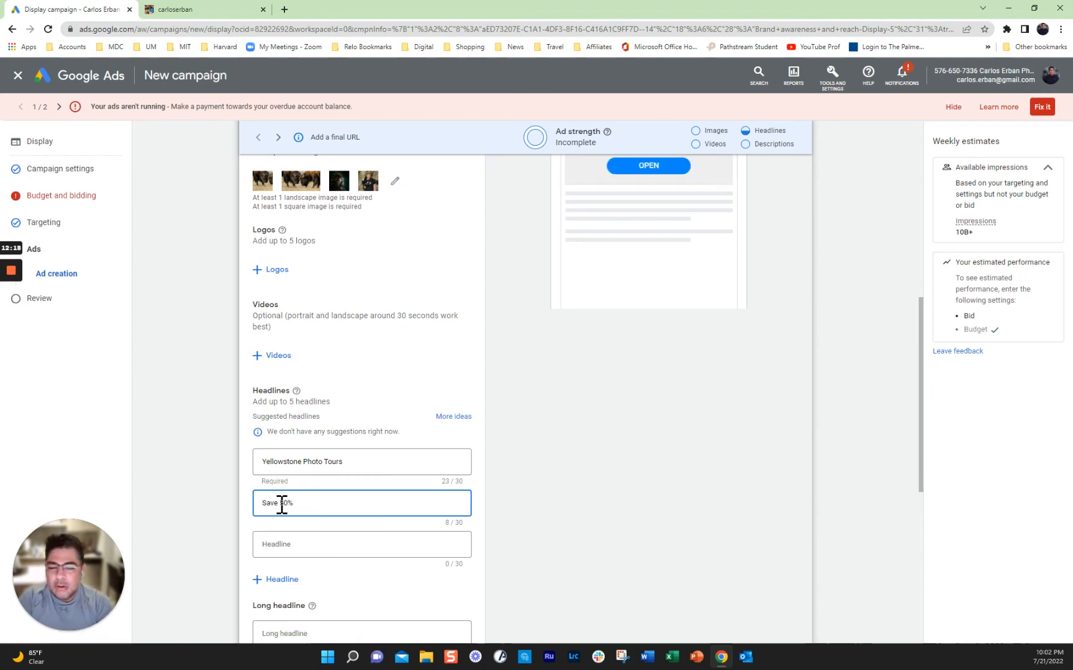
{"action": "type", "text": " Today"}
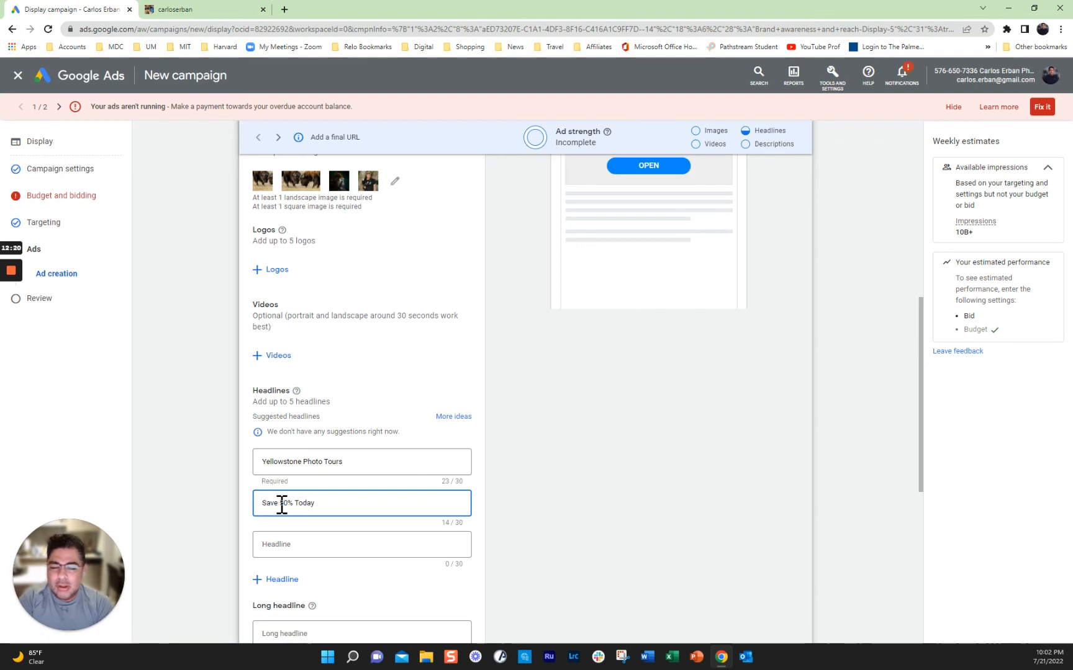
{"action": "left_click", "coordinate": [286, 545]}
{"action": "type", "text": "Sig"}
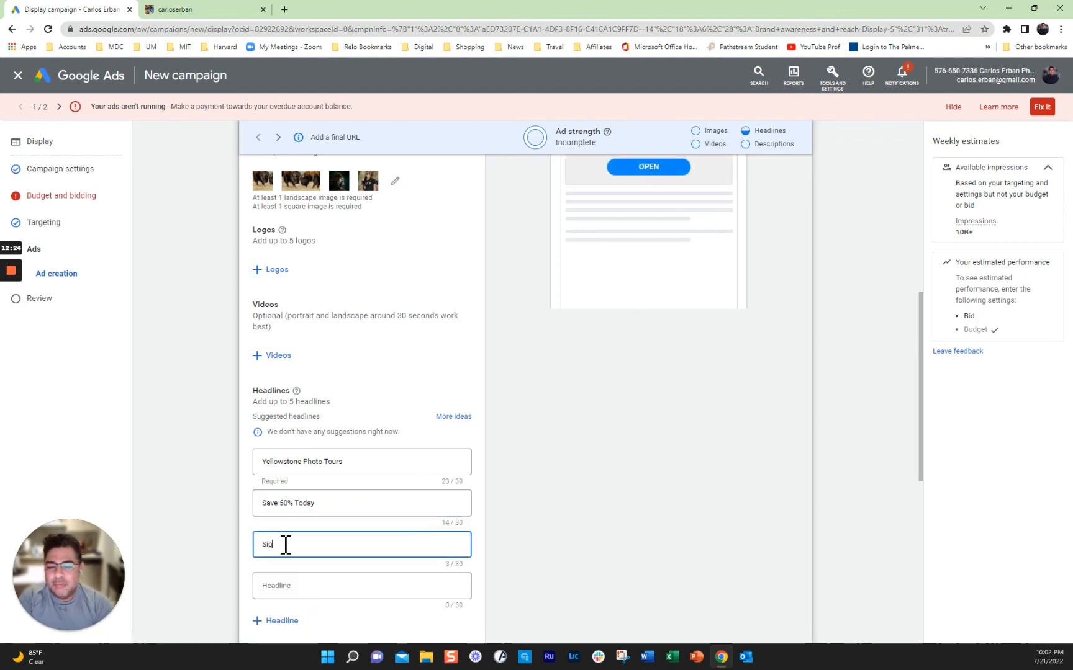
{"action": "type", "text": "n up"}
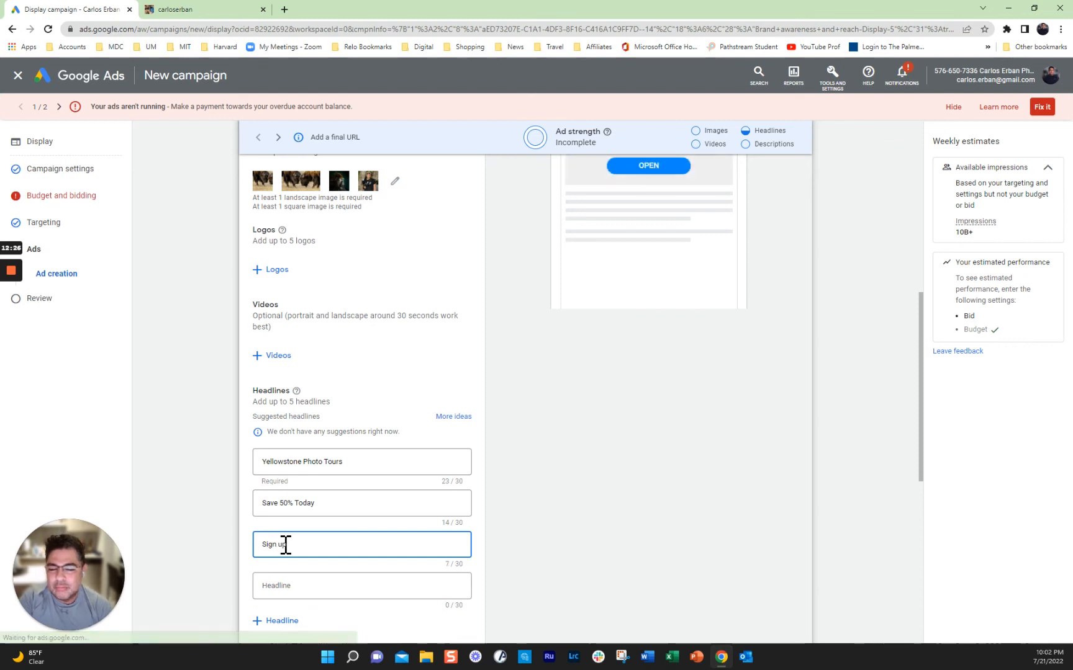
{"action": "scroll", "coordinate": [749, 540], "scroll_direction": "down", "scroll_amount": 3}
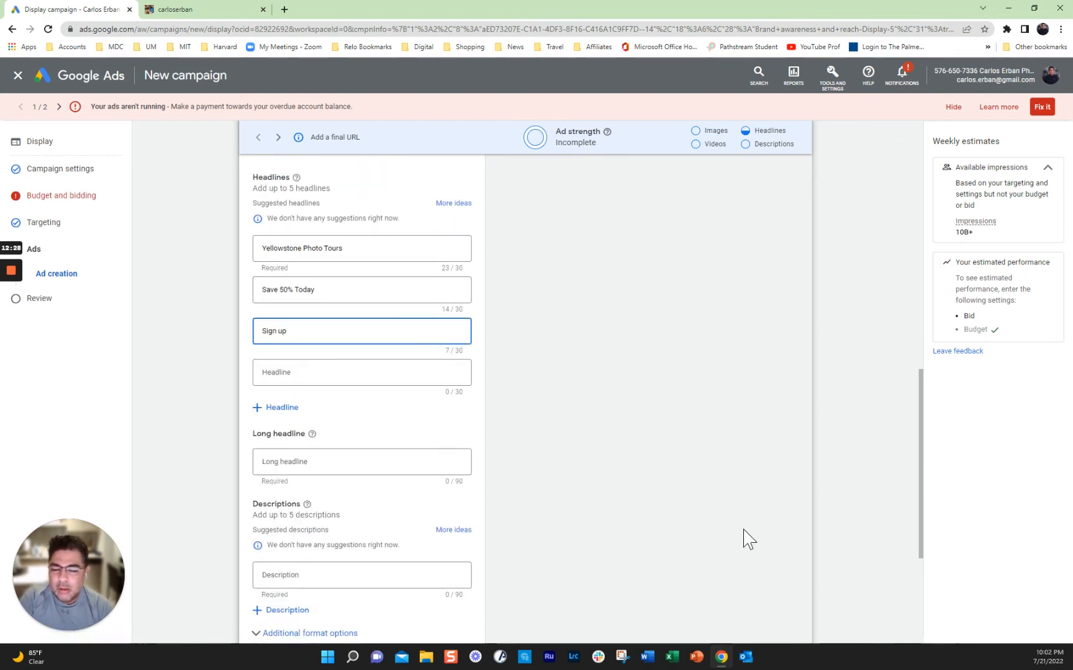
{"action": "scroll", "coordinate": [748, 540], "scroll_direction": "down", "scroll_amount": 2}
{"action": "scroll", "coordinate": [749, 540], "scroll_direction": "up", "scroll_amount": 12}
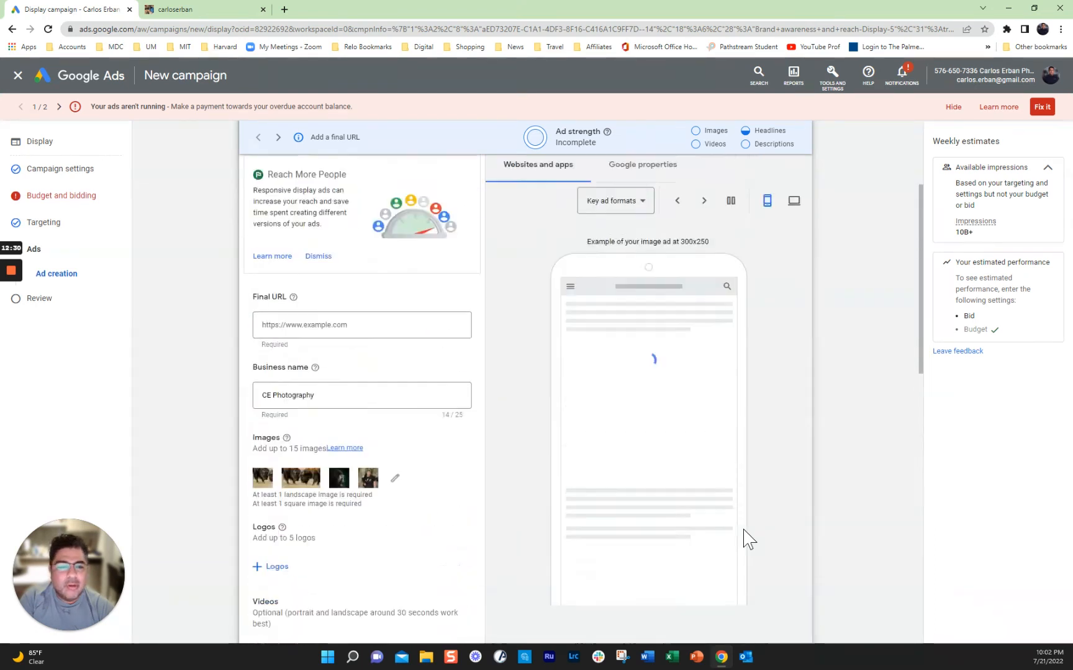
{"action": "scroll", "coordinate": [762, 526], "scroll_direction": "down", "scroll_amount": 1}
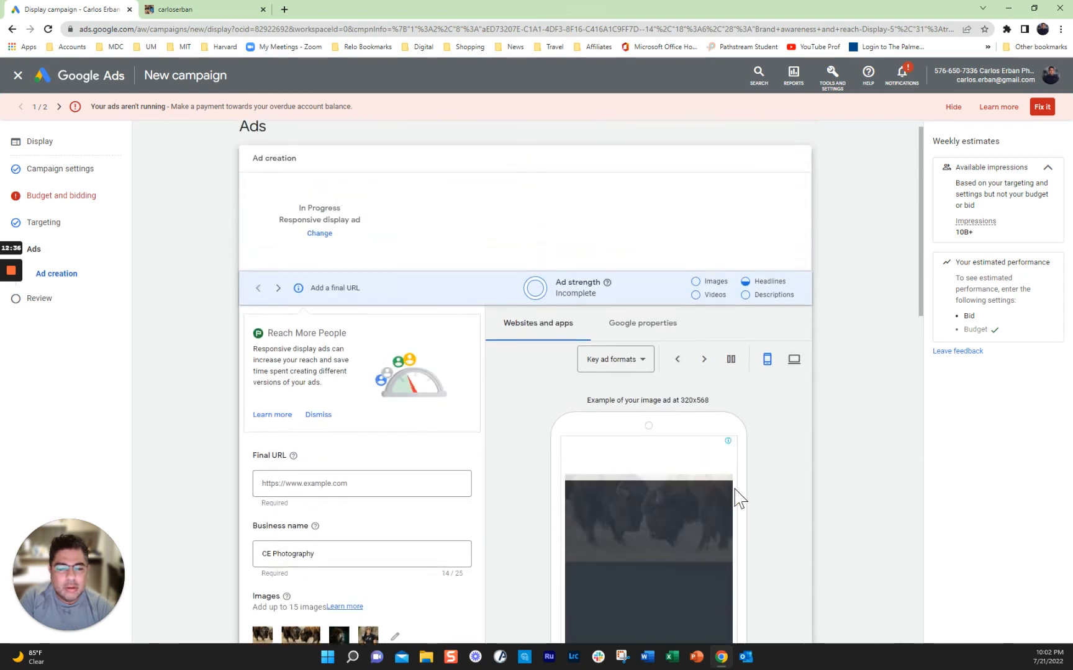
{"action": "scroll", "coordinate": [765, 495], "scroll_direction": "down", "scroll_amount": 2}
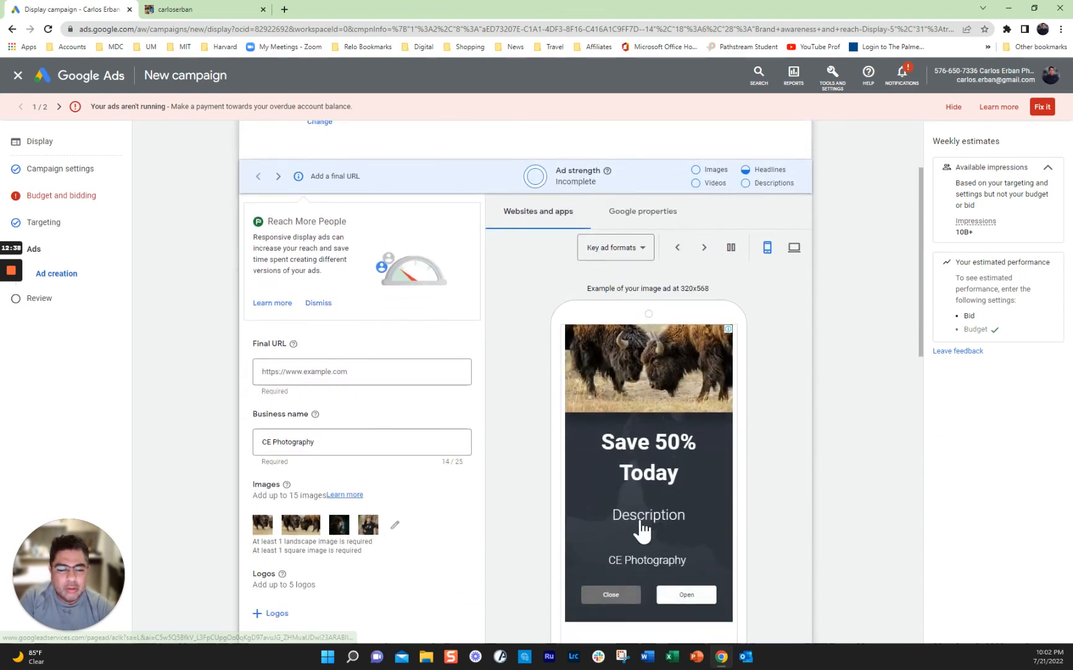
{"action": "scroll", "coordinate": [502, 540], "scroll_direction": "down", "scroll_amount": 3}
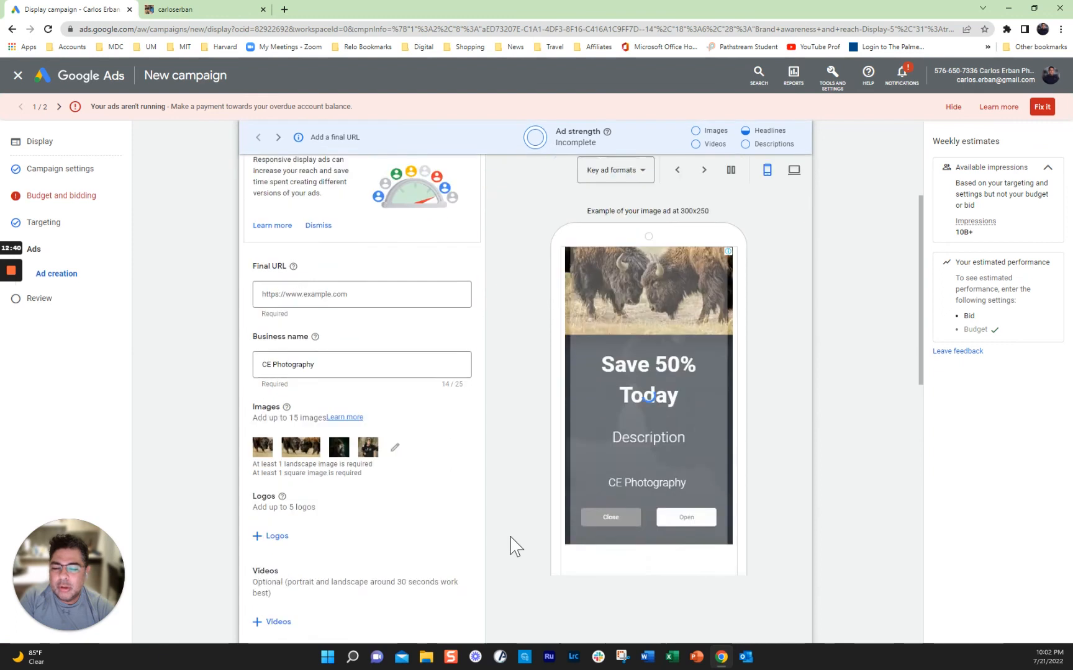
{"action": "scroll", "coordinate": [511, 546], "scroll_direction": "down", "scroll_amount": 1}
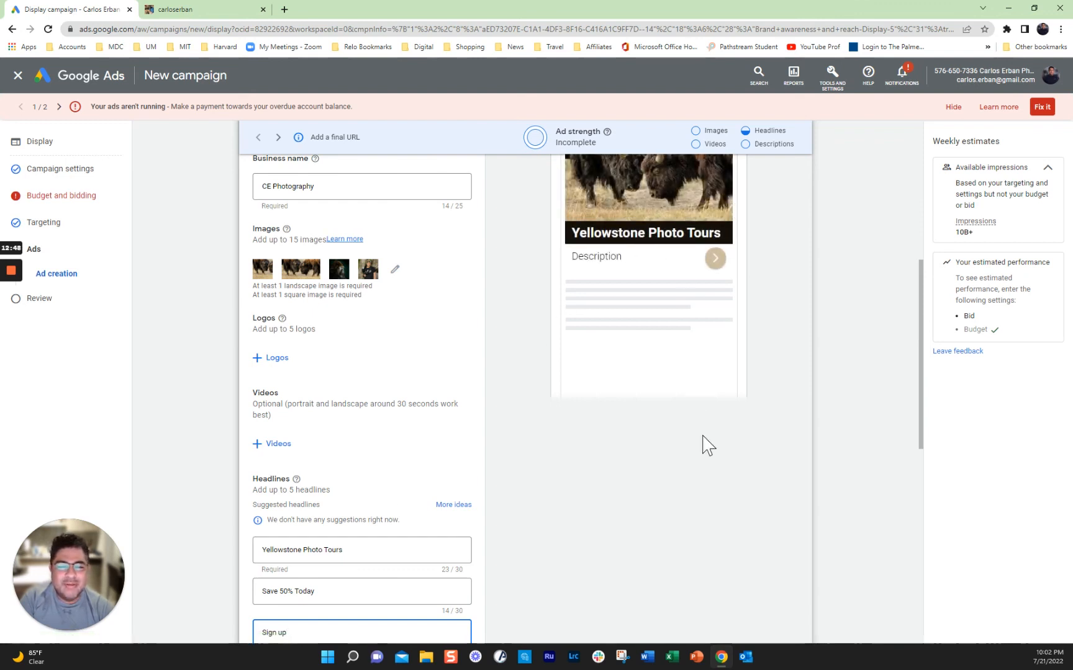
{"action": "scroll", "coordinate": [700, 500], "scroll_direction": "down", "scroll_amount": 3}
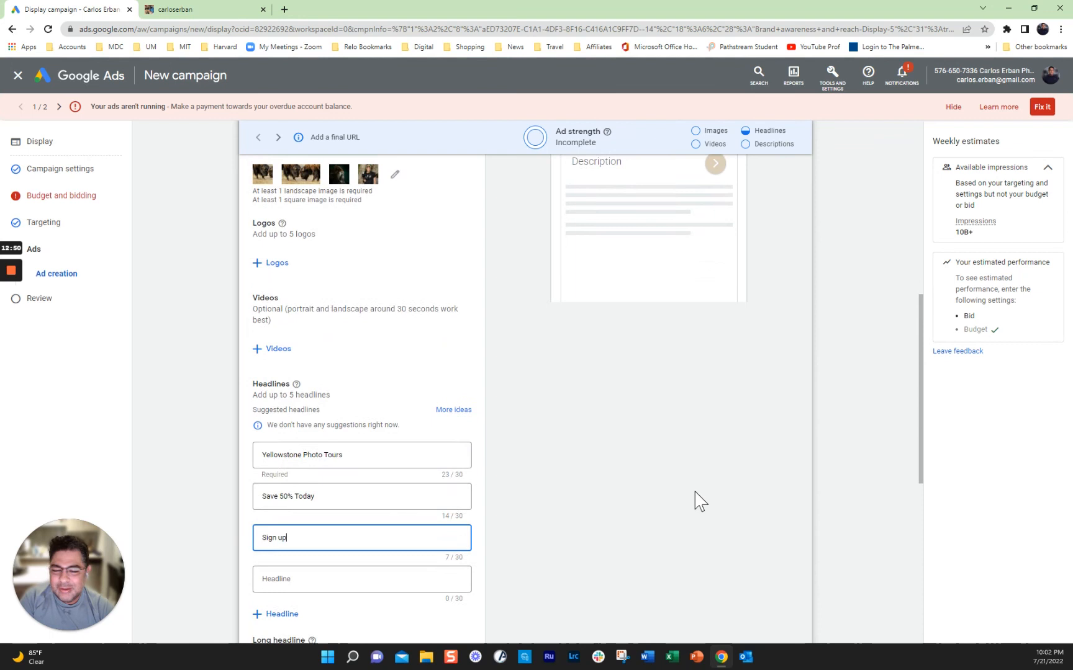
{"action": "scroll", "coordinate": [694, 500], "scroll_direction": "down", "scroll_amount": 3}
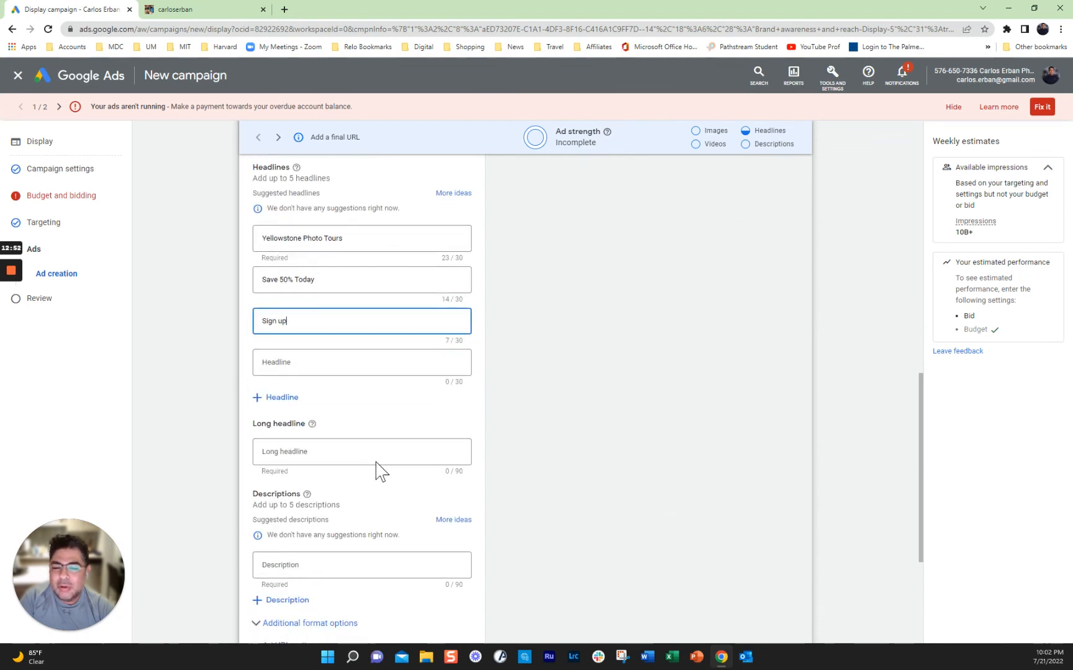
Step: Start the first description with 'Sign up today for our next Yellowstone Photo tour'
{"action": "left_click", "coordinate": [302, 563]}
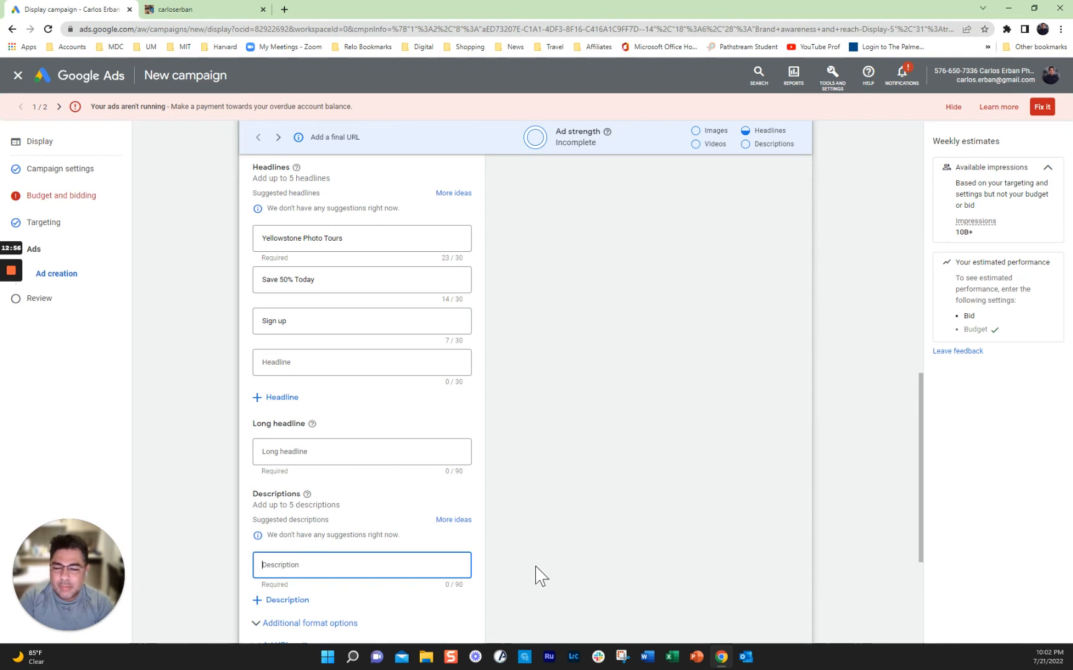
{"action": "type", "text": "Sign"}
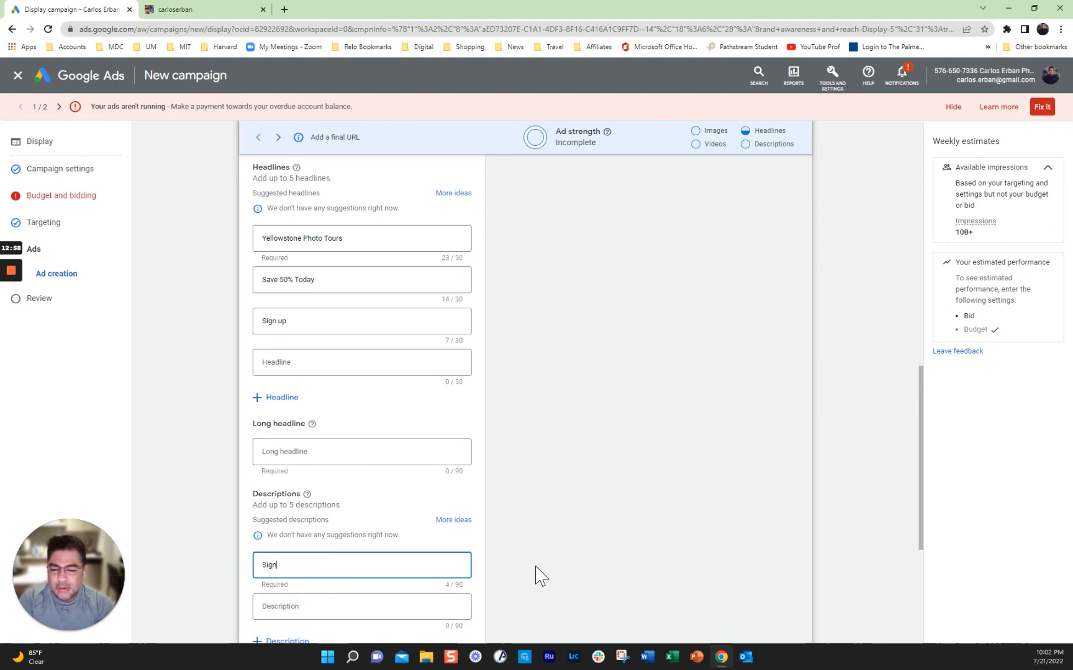
{"action": "type", "text": " up t"}
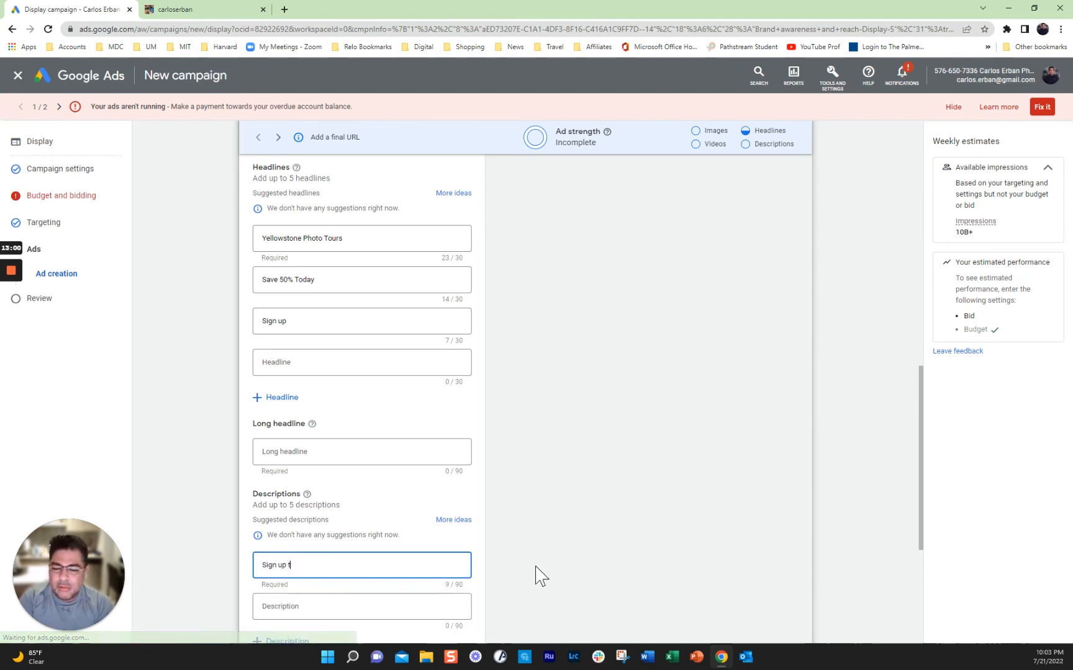
{"action": "type", "text": "oday for"}
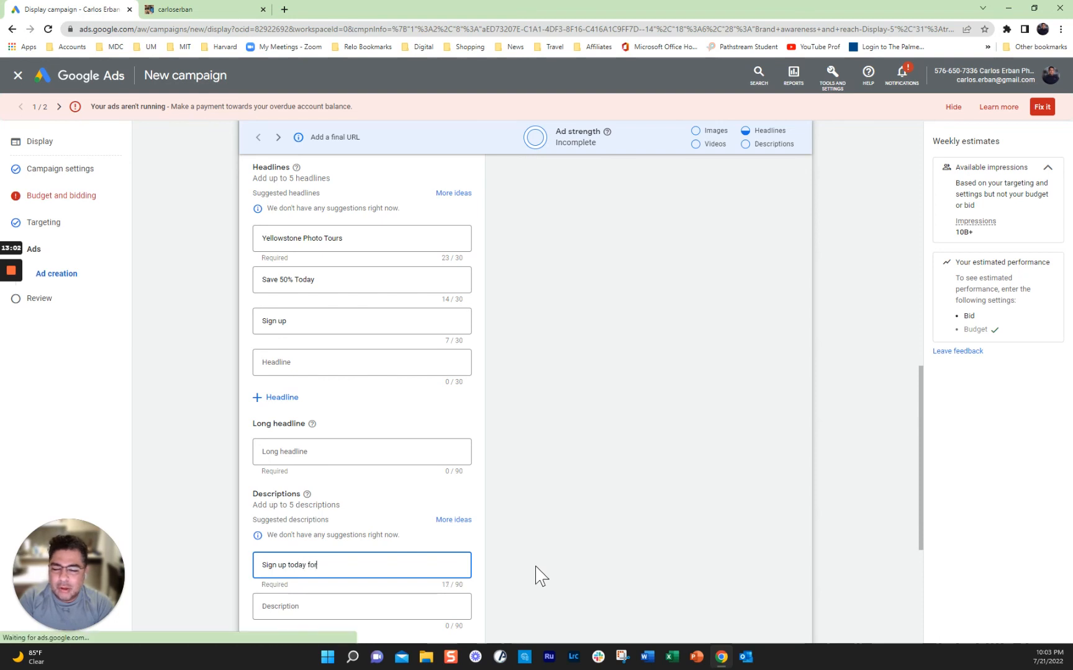
{"action": "type", "text": " our next"}
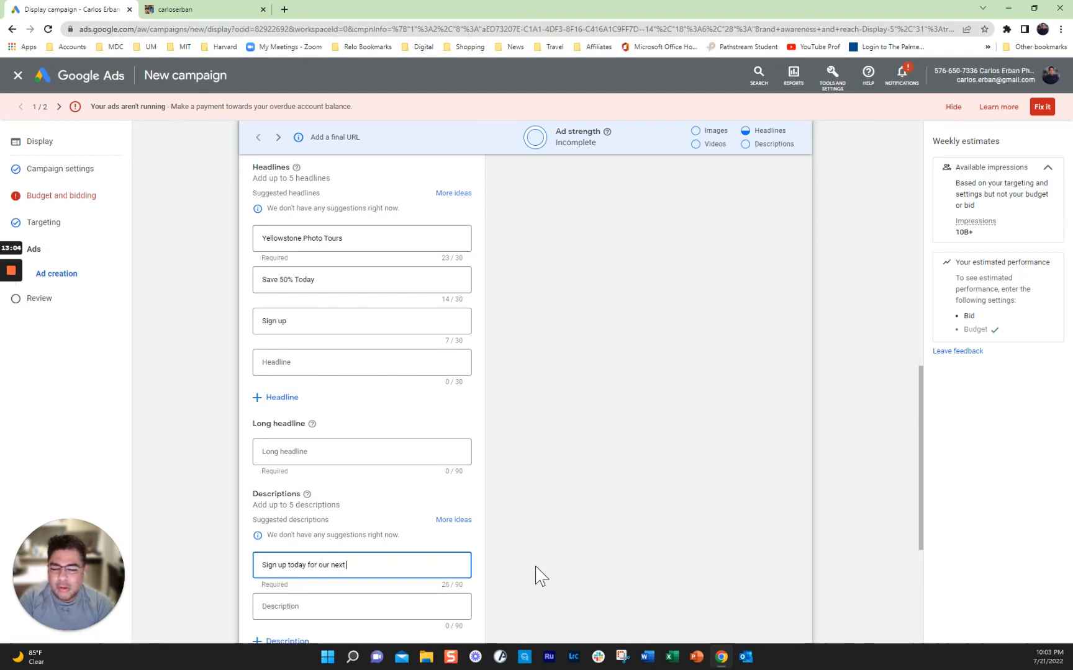
{"action": "type", "text": " Yellows"}
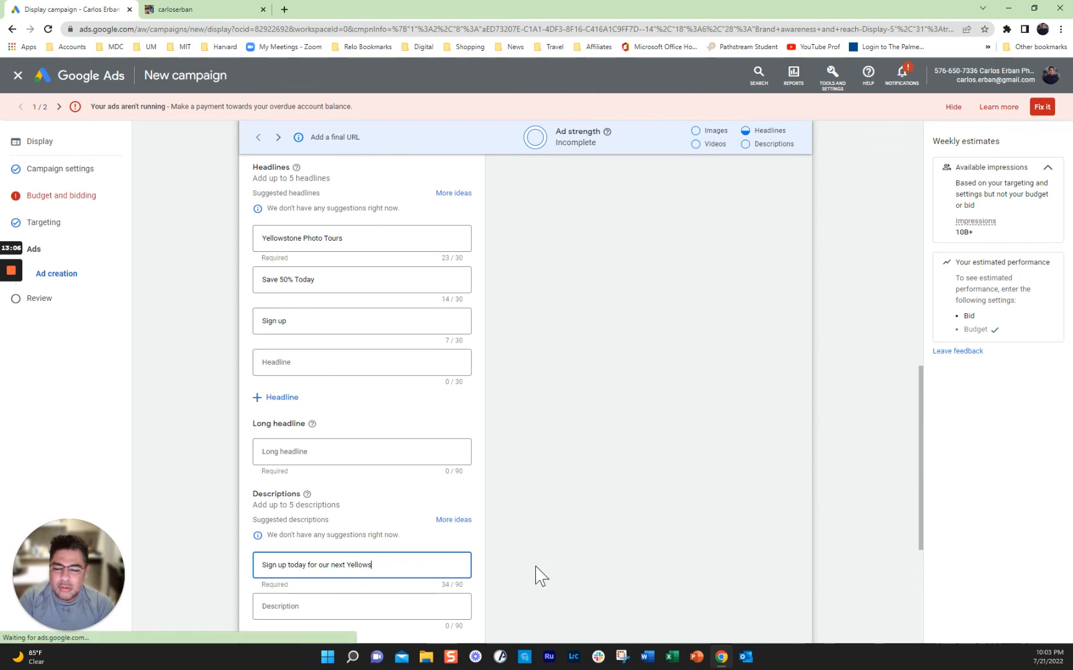
{"action": "type", "text": "tone Phone"}
{"action": "key", "text": "BackSpace"}
{"action": "key", "text": "BackSpace"}
{"action": "type", "text": "to"}
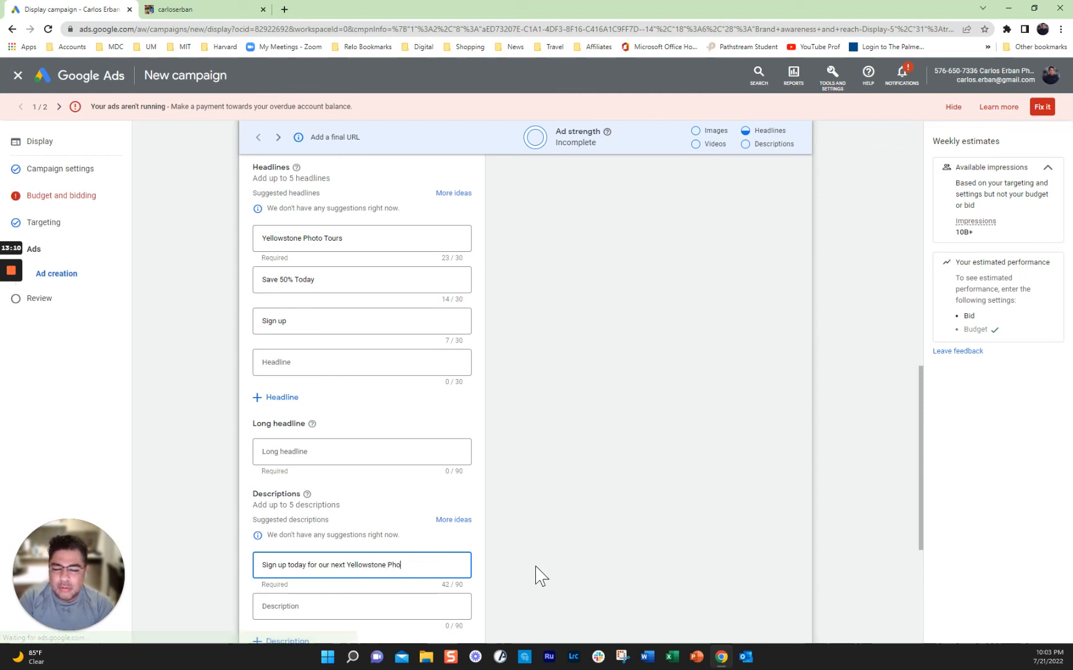
{"action": "type", "text": " tour"}
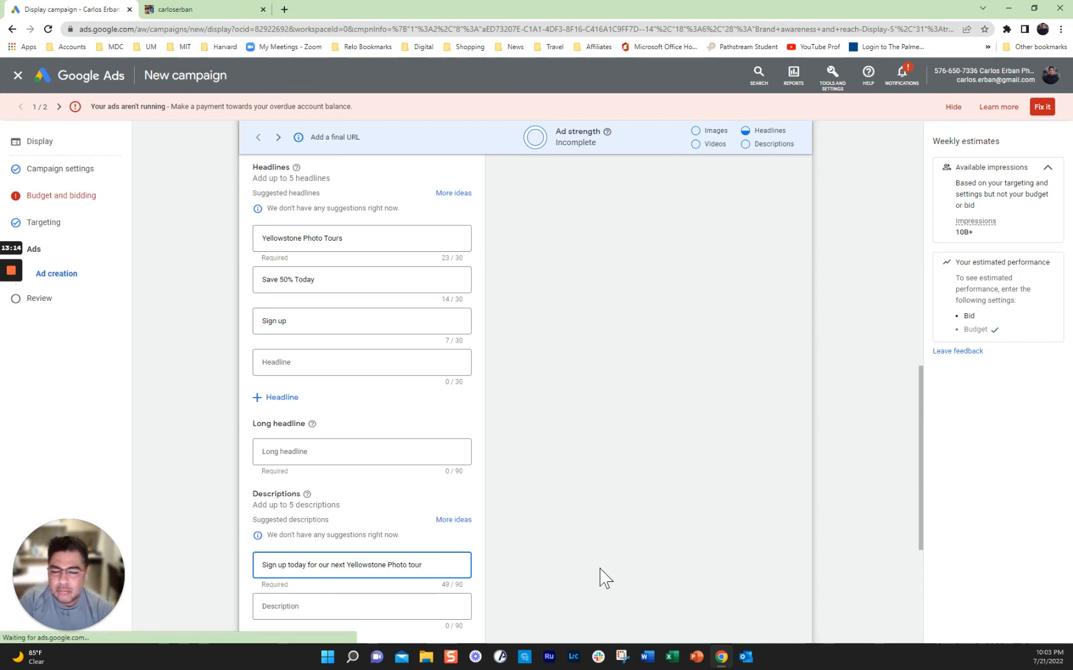
{"action": "scroll", "coordinate": [600, 568], "scroll_direction": "down", "scroll_amount": 1}
{"action": "scroll", "coordinate": [600, 568], "scroll_direction": "down", "scroll_amount": 1}
Step: Finish the first description with '. 4 Days lodging', trimming it to 65 of 90 characters
{"action": "type", "text": "."}
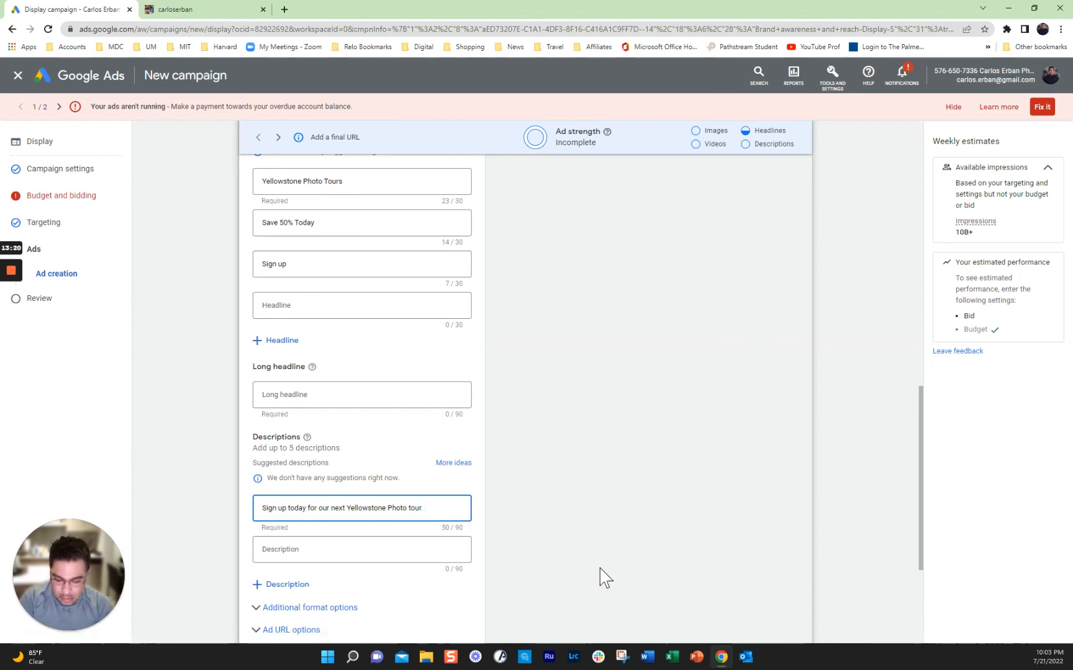
{"action": "type", "text": "4 Days"}
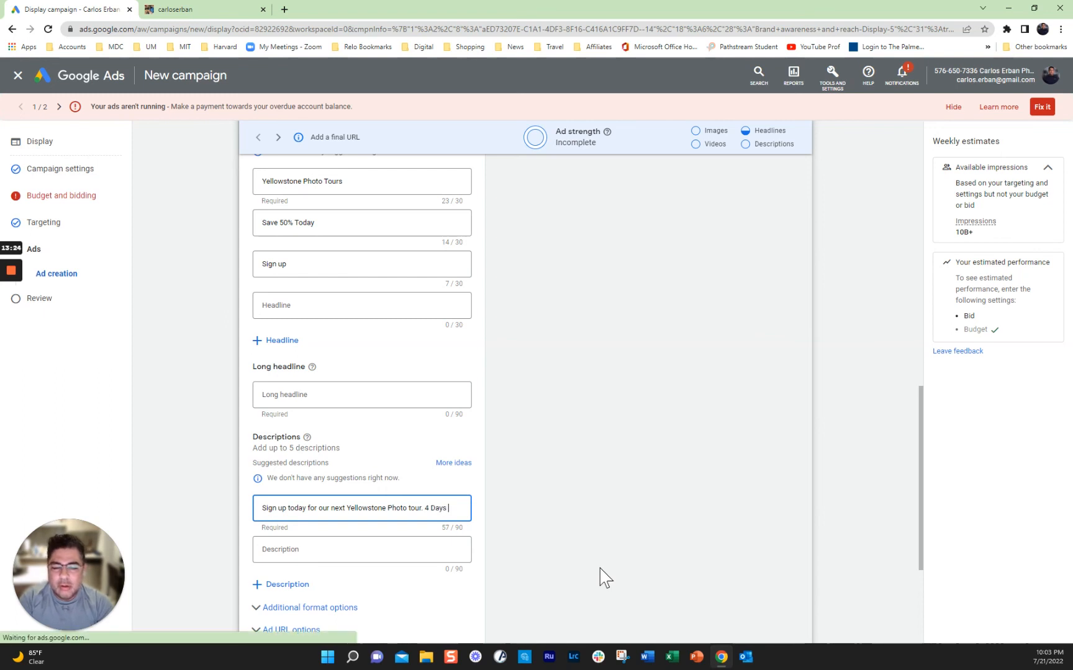
{"action": "type", "text": " loding and tran"}
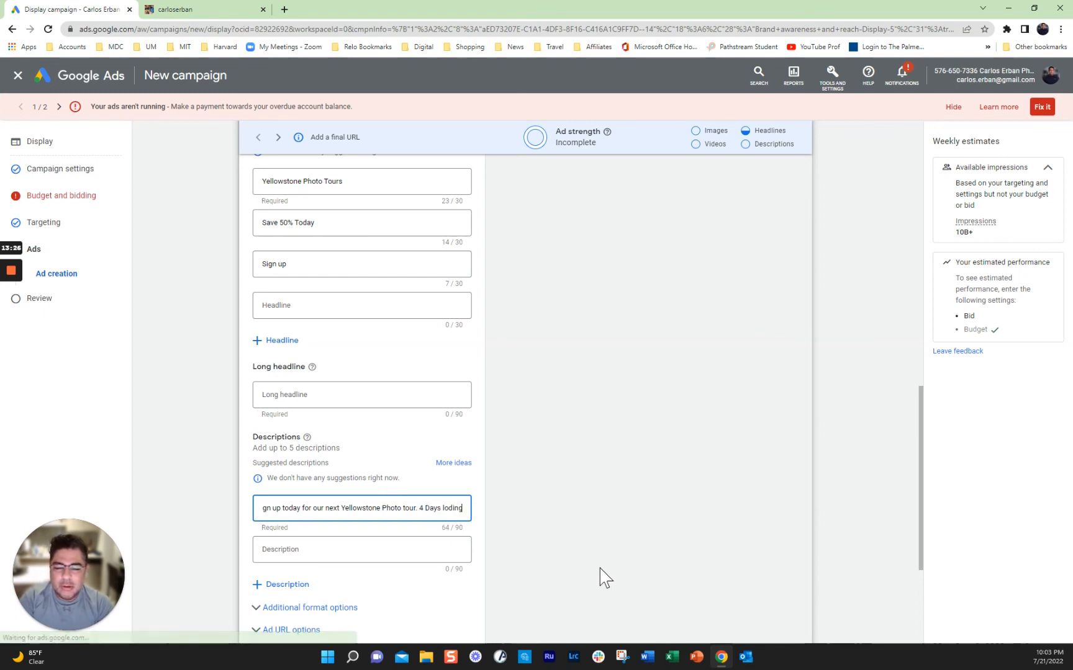
{"action": "key", "text": "BackSpace"}
{"action": "key", "text": "BackSpace"}
{"action": "key", "text": "BackSpace"}
{"action": "key", "text": "BackSpace"}
{"action": "key", "text": "BackSpace"}
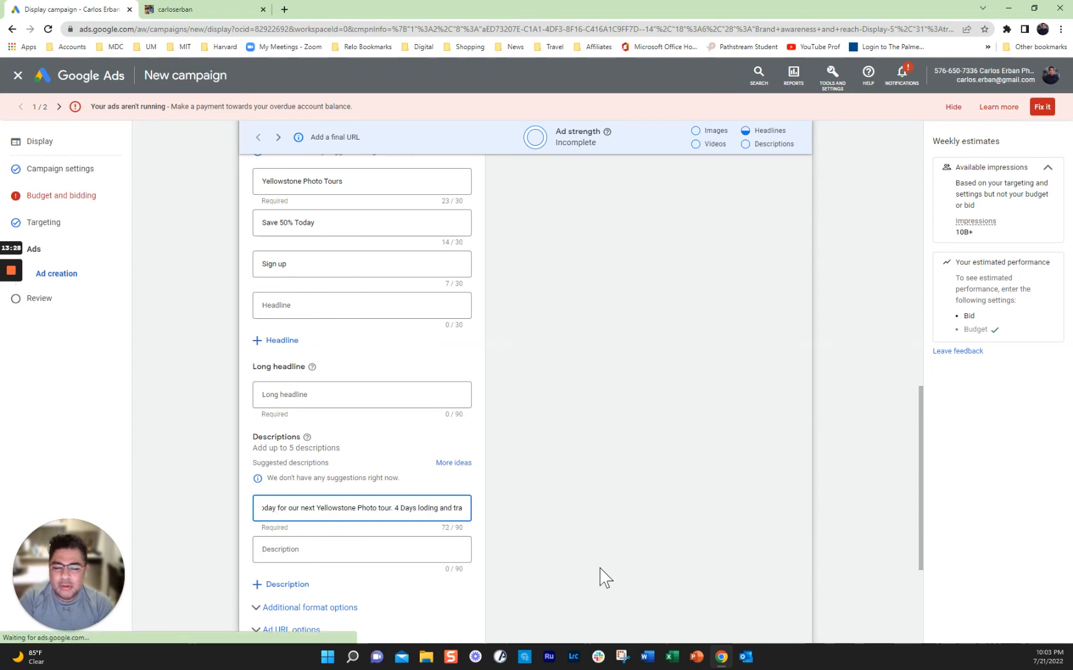
{"action": "key", "text": "BackSpace"}
{"action": "key", "text": "BackSpace"}
{"action": "key", "text": "BackSpace"}
{"action": "key", "text": "BackSpace"}
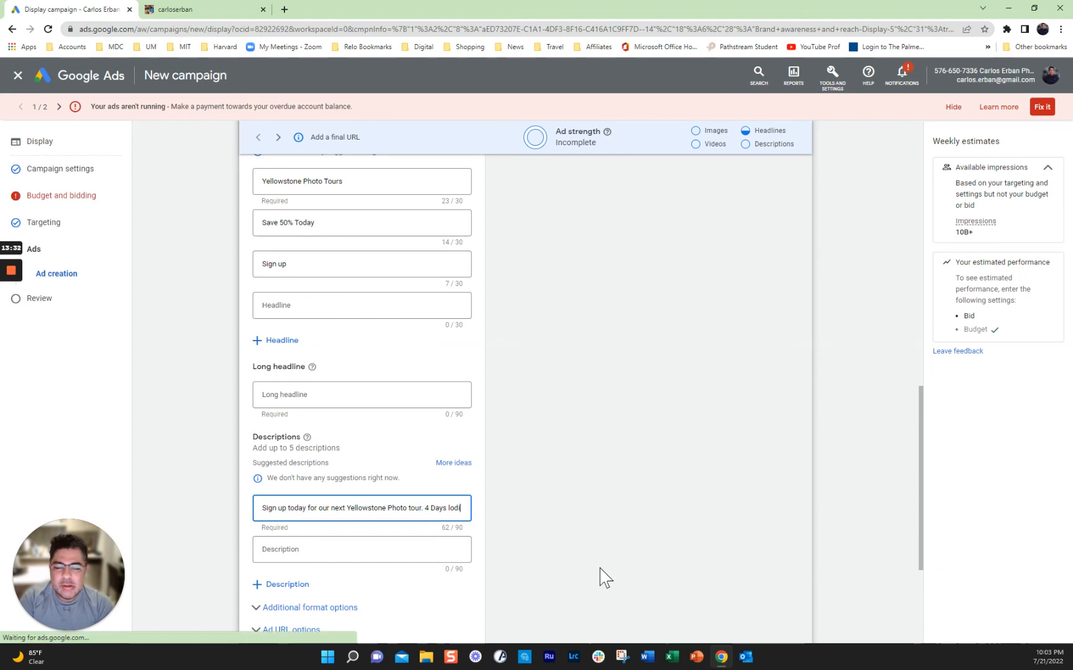
{"action": "type", "text": "gin"}
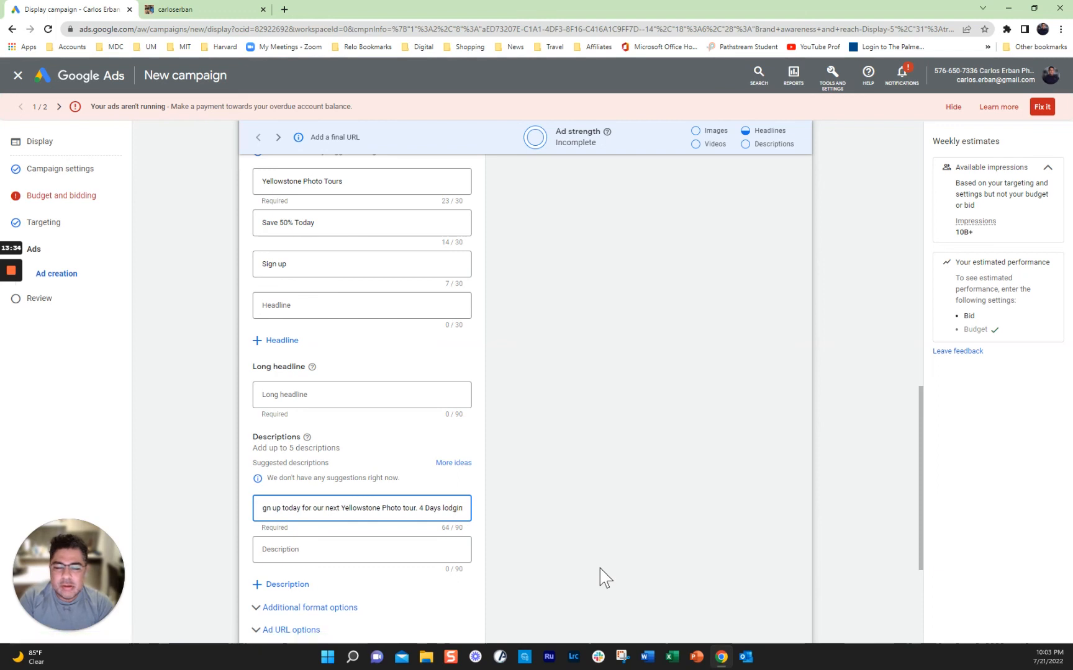
{"action": "type", "text": "g and tr"}
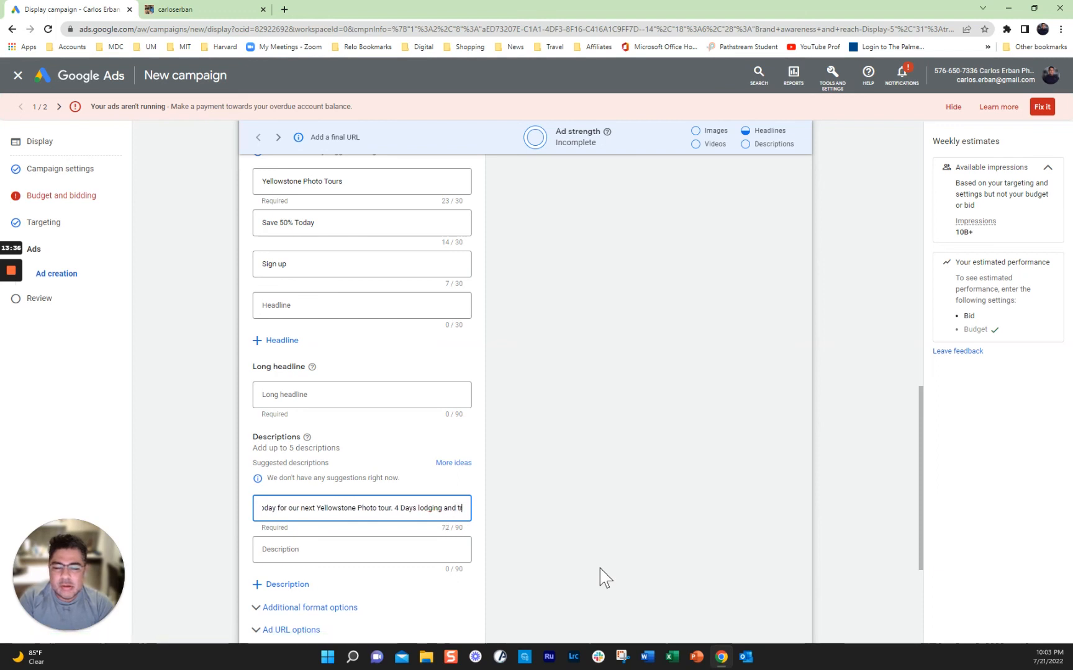
{"action": "type", "text": "ansportaion included with"}
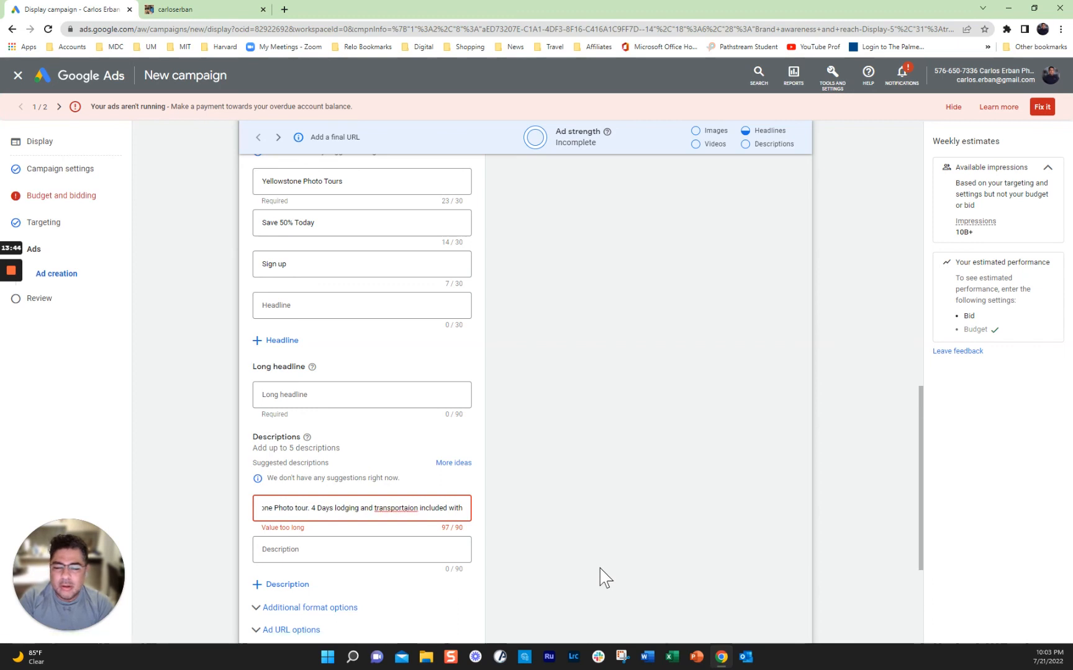
{"action": "key", "text": "BackSpace"}
{"action": "key", "text": "BackSpace"}
{"action": "key", "text": "BackSpace"}
{"action": "key", "text": "BackSpace"}
{"action": "key", "text": "BackSpace"}
{"action": "key", "text": "BackSpace"}
{"action": "key", "text": "BackSpace"}
{"action": "key", "text": "BackSpace"}
{"action": "key", "text": "BackSpace"}
{"action": "key", "text": "BackSpace"}
{"action": "key", "text": "BackSpace"}
{"action": "key", "text": "BackSpace"}
{"action": "key", "text": "BackSpace"}
{"action": "key", "text": "BackSpace"}
{"action": "key", "text": "BackSpace"}
{"action": "key", "text": "BackSpace"}
{"action": "key", "text": "BackSpace"}
{"action": "key", "text": "BackSpace"}
{"action": "key", "text": "BackSpace"}
{"action": "key", "text": "BackSpace"}
{"action": "key", "text": "BackSpace"}
{"action": "key", "text": "BackSpace"}
{"action": "key", "text": "BackSpace"}
{"action": "key", "text": "BackSpace"}
{"action": "key", "text": "BackSpace"}
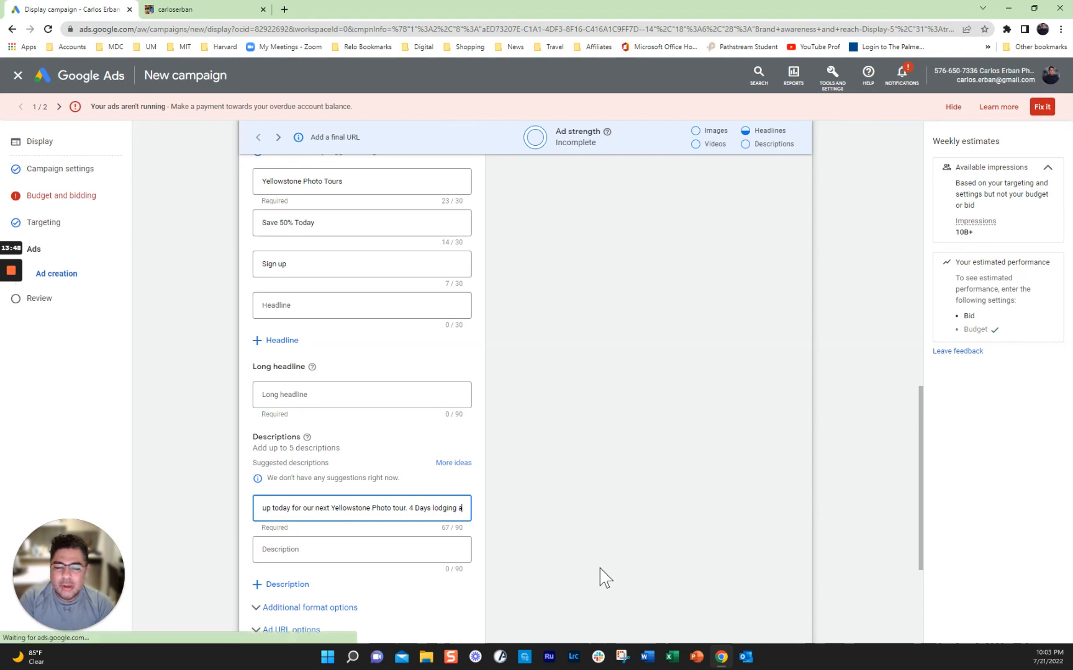
{"action": "key", "text": "BackSpace"}
{"action": "key", "text": "BackSpace"}
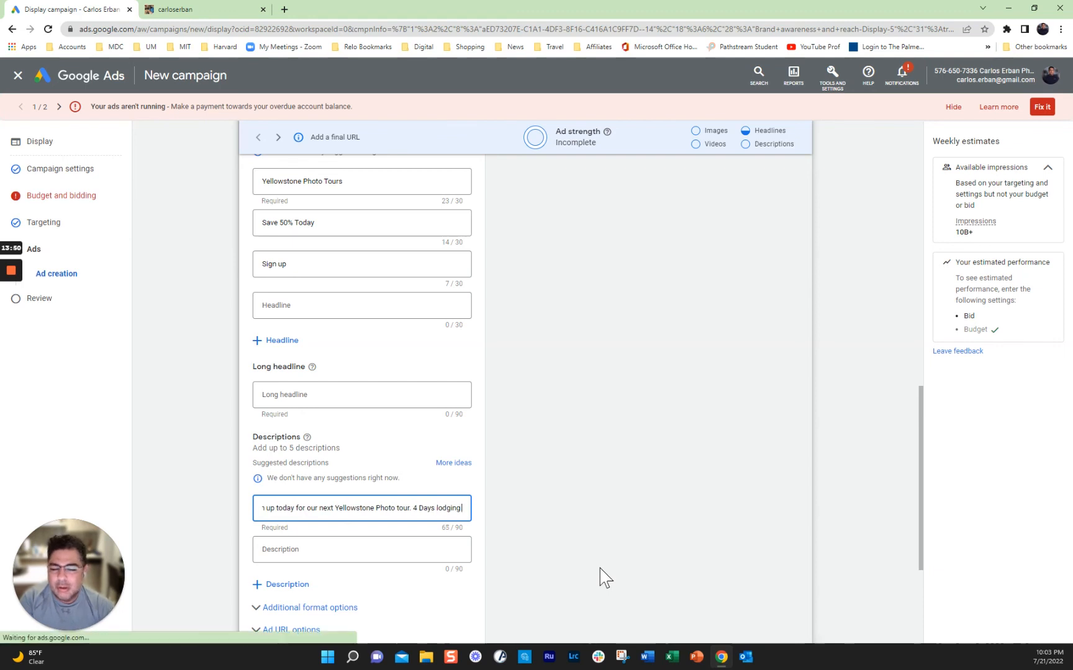
Step: Enter 'transportation included' as the second description
{"action": "left_click", "coordinate": [285, 551]}
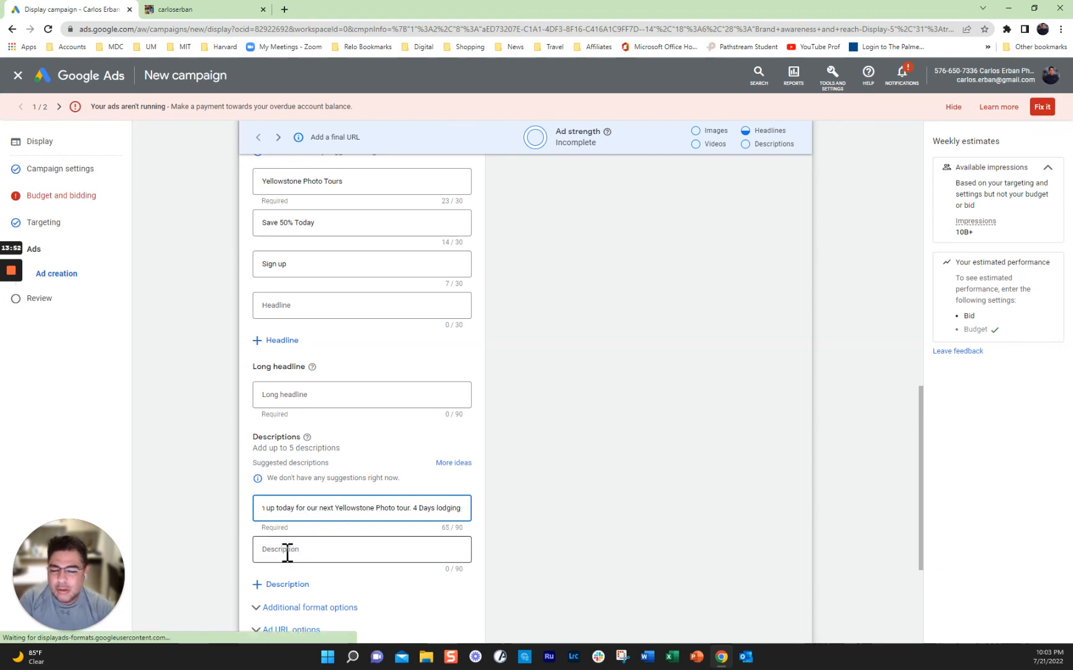
{"action": "type", "text": "transpor"}
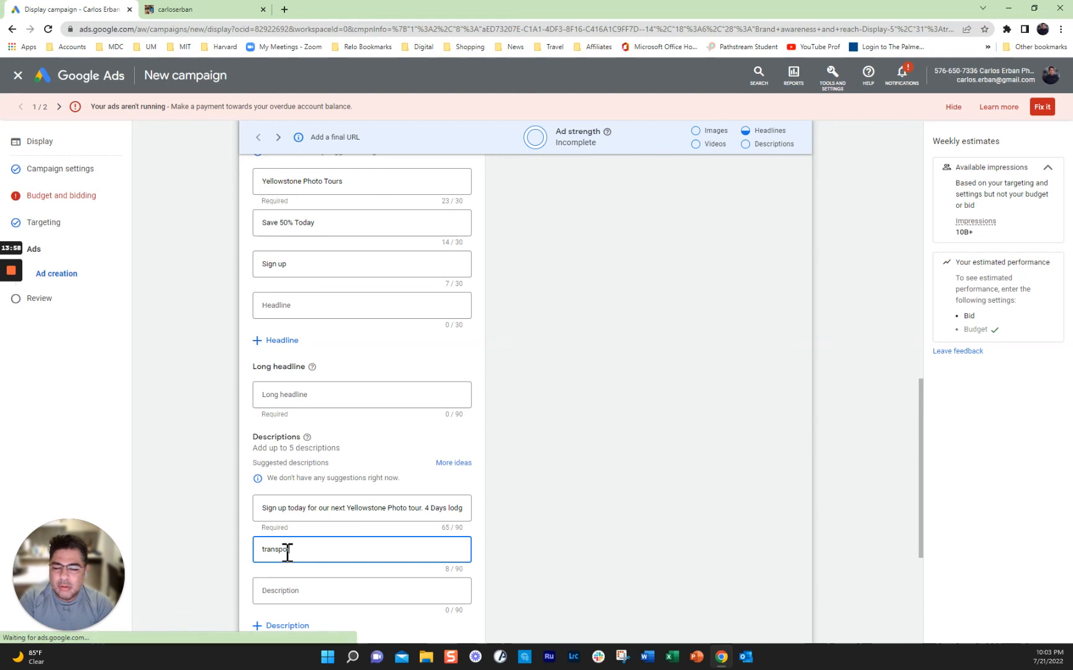
{"action": "type", "text": "taion"}
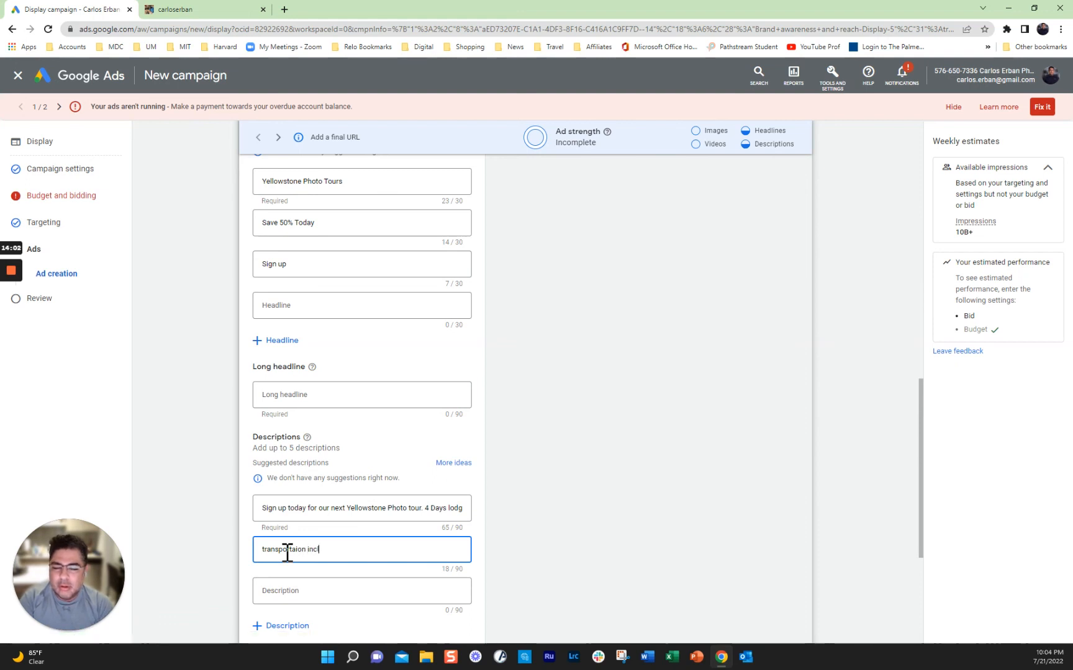
{"action": "type", "text": " included"}
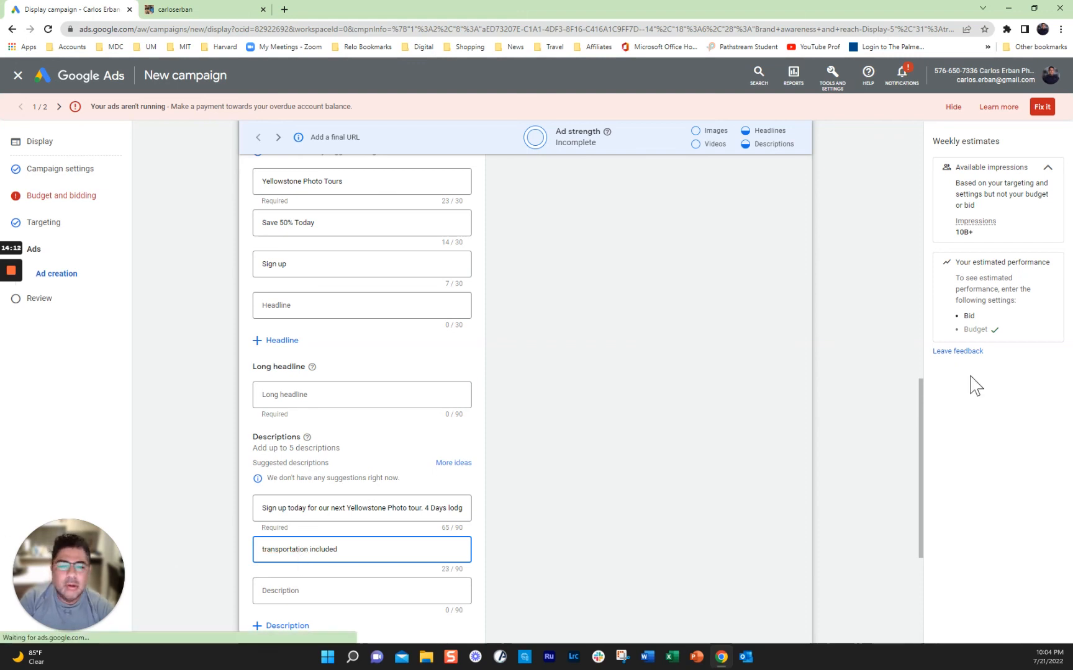
Step: Step through two more mobile previews showing other headline and description combinations with the bison image
{"action": "scroll", "coordinate": [758, 455], "scroll_direction": "up", "scroll_amount": 9}
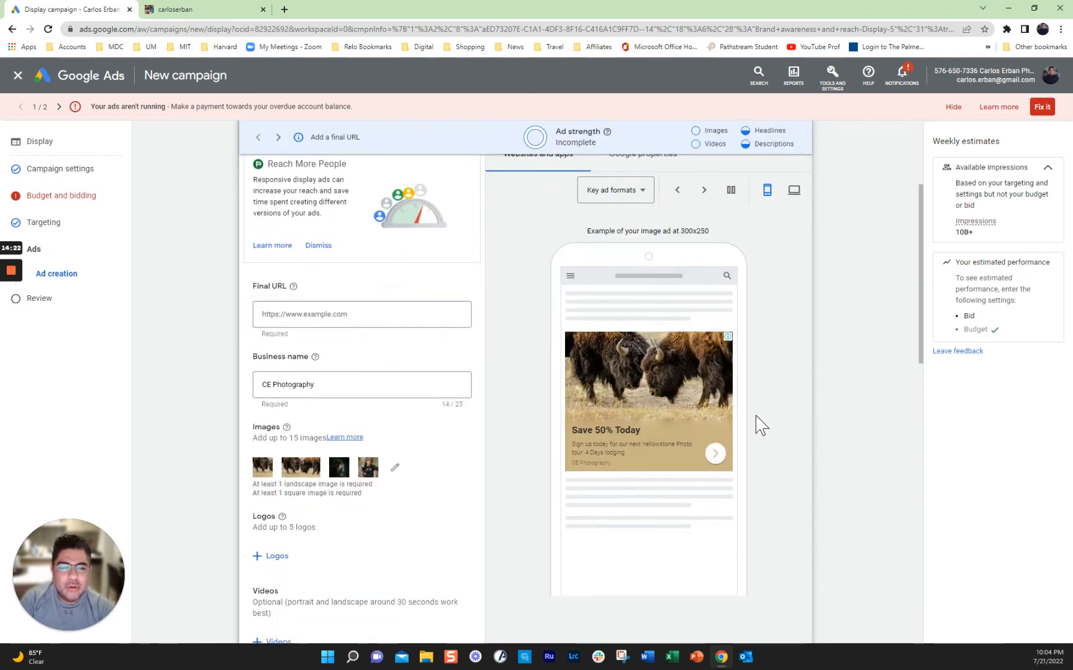
{"action": "left_click", "coordinate": [703, 194]}
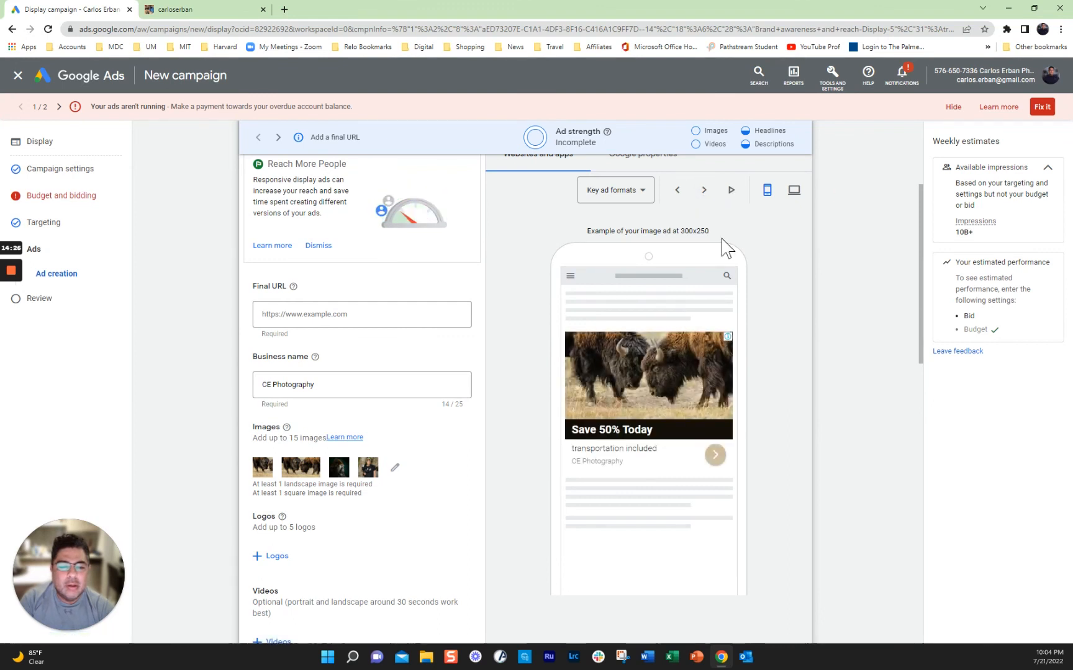
{"action": "left_click", "coordinate": [704, 195]}
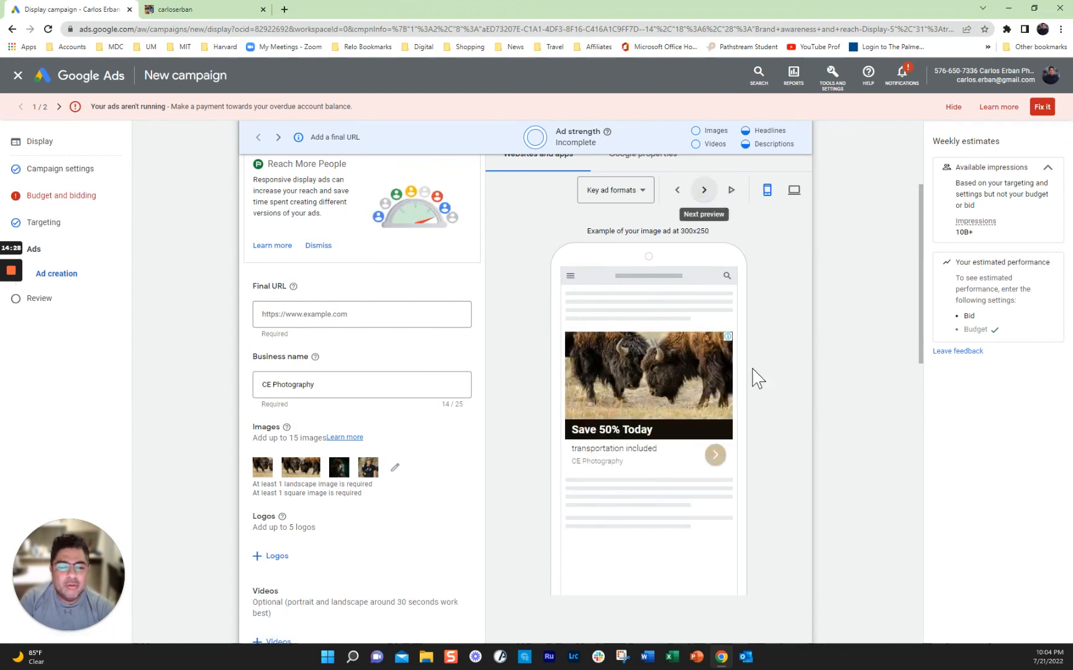
{"action": "scroll", "coordinate": [756, 376], "scroll_direction": "down", "scroll_amount": 8}
{"action": "scroll", "coordinate": [760, 374], "scroll_direction": "down", "scroll_amount": 6}
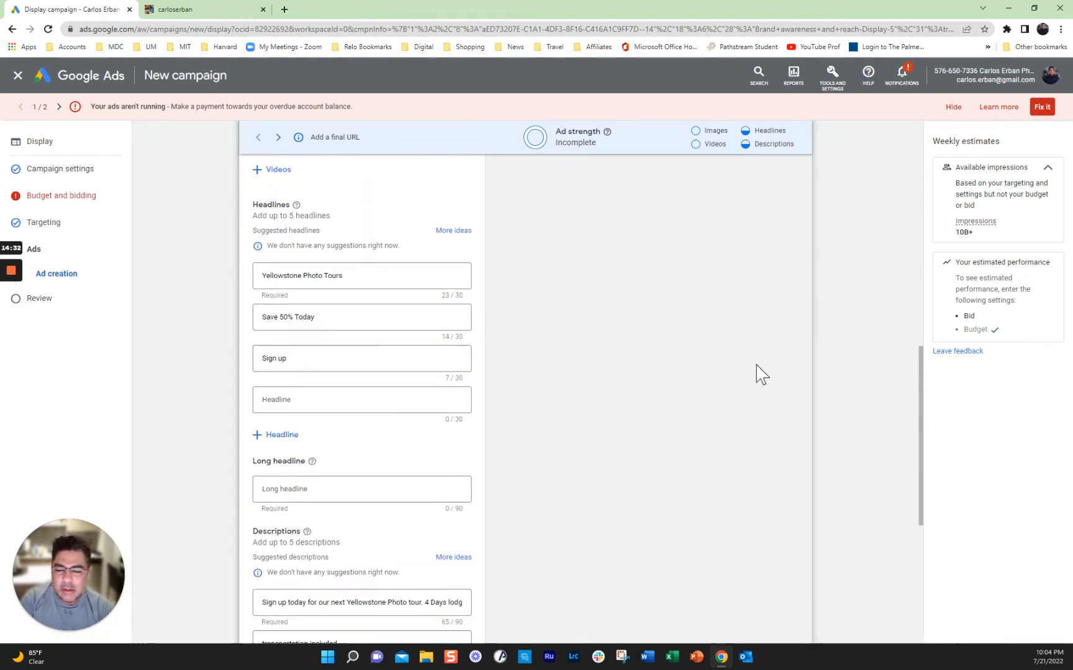
{"action": "scroll", "coordinate": [758, 374], "scroll_direction": "up", "scroll_amount": 14}
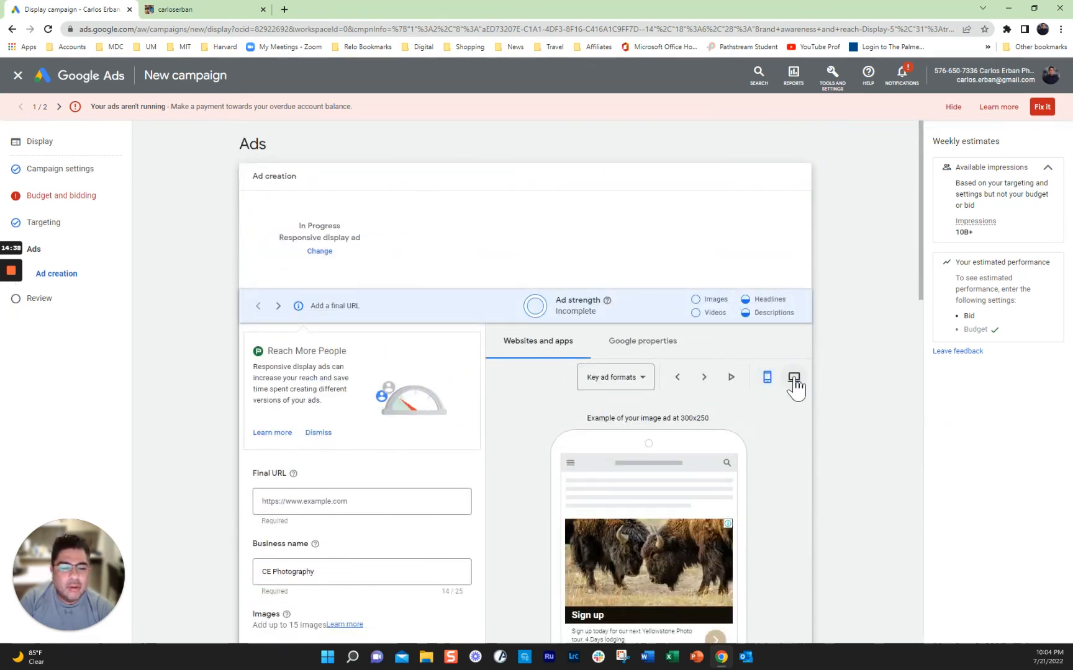
Step: Switch to desktop preview and review the tall, square, text and native ad formats
{"action": "left_click", "coordinate": [794, 378]}
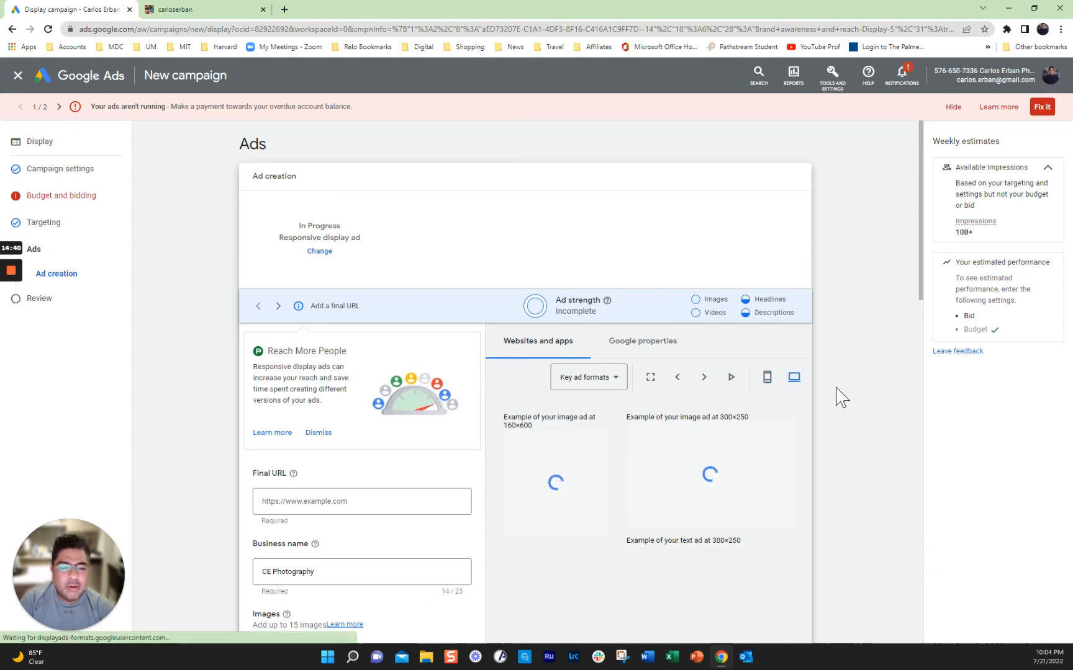
{"action": "scroll", "coordinate": [863, 378], "scroll_direction": "down", "scroll_amount": 2}
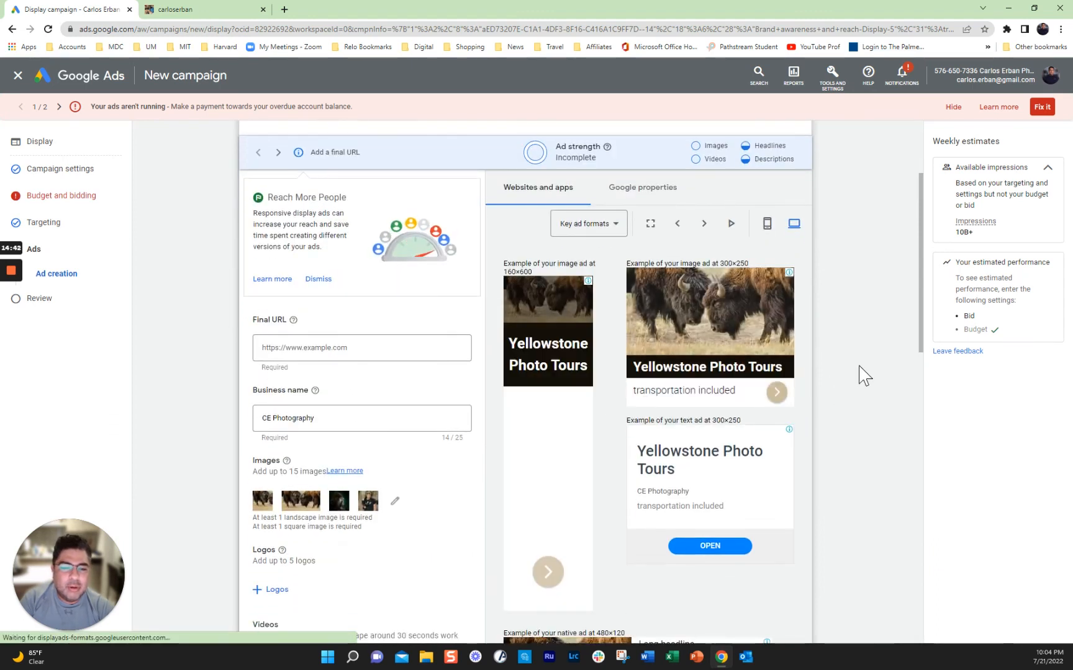
{"action": "scroll", "coordinate": [863, 378], "scroll_direction": "down", "scroll_amount": 2}
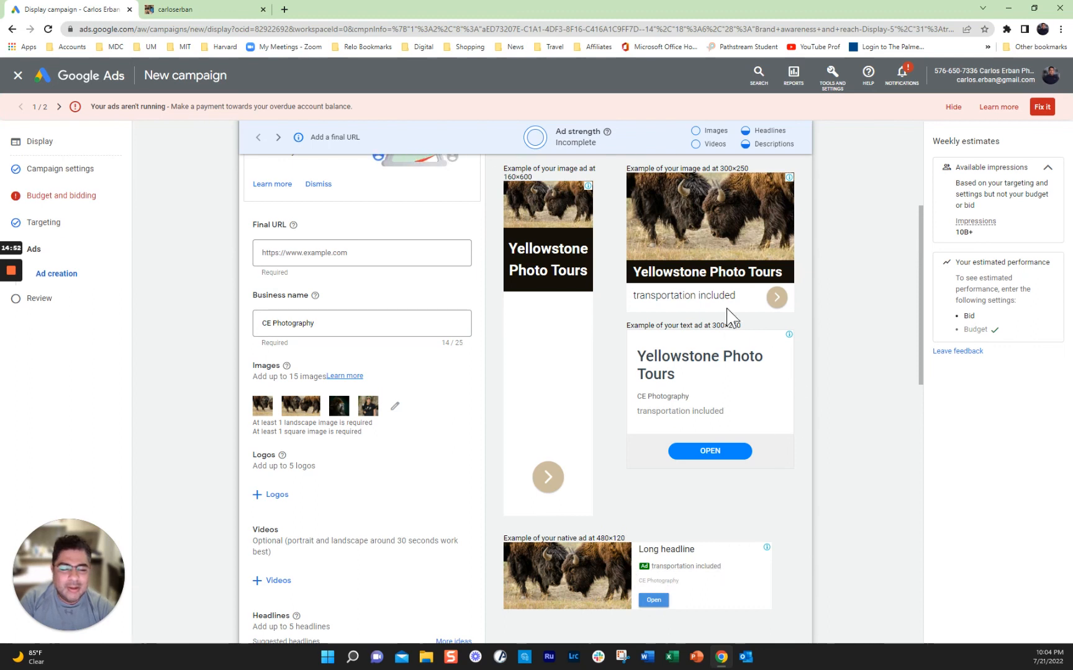
{"action": "scroll", "coordinate": [753, 286], "scroll_direction": "up", "scroll_amount": 2}
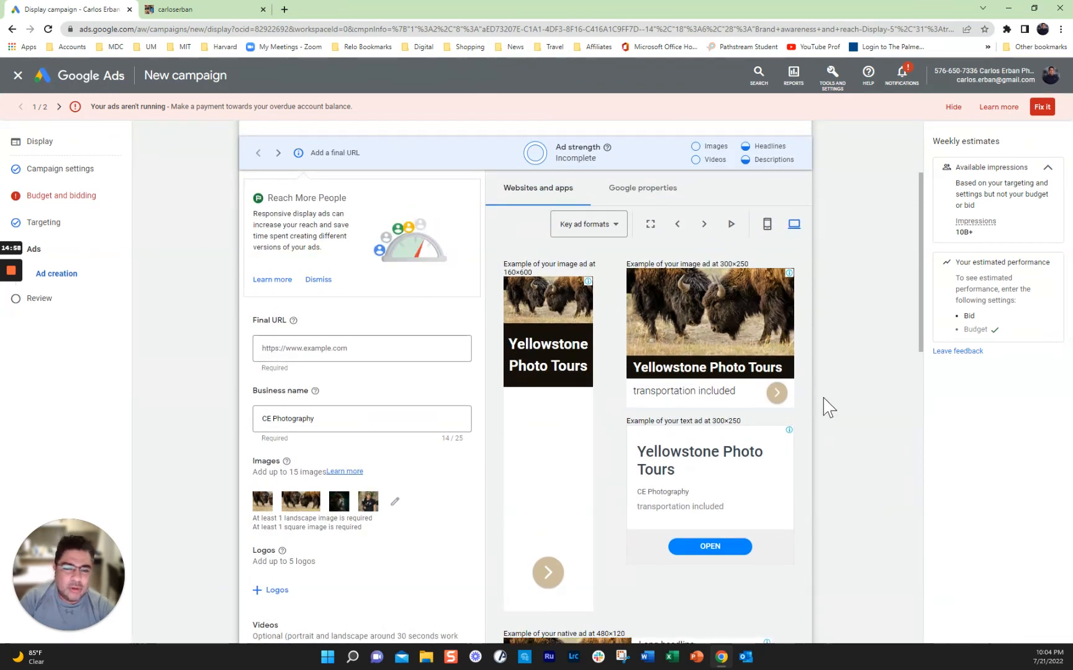
{"action": "scroll", "coordinate": [838, 409], "scroll_direction": "down", "scroll_amount": 4}
{"action": "scroll", "coordinate": [841, 420], "scroll_direction": "down", "scroll_amount": 6}
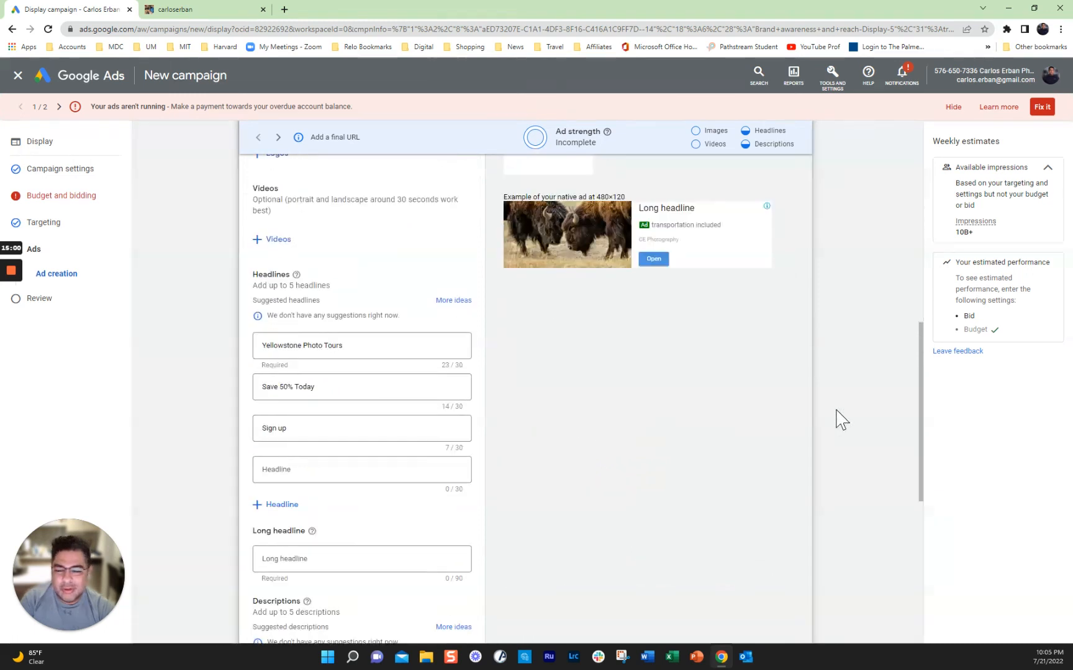
{"action": "scroll", "coordinate": [841, 422], "scroll_direction": "down", "scroll_amount": 3}
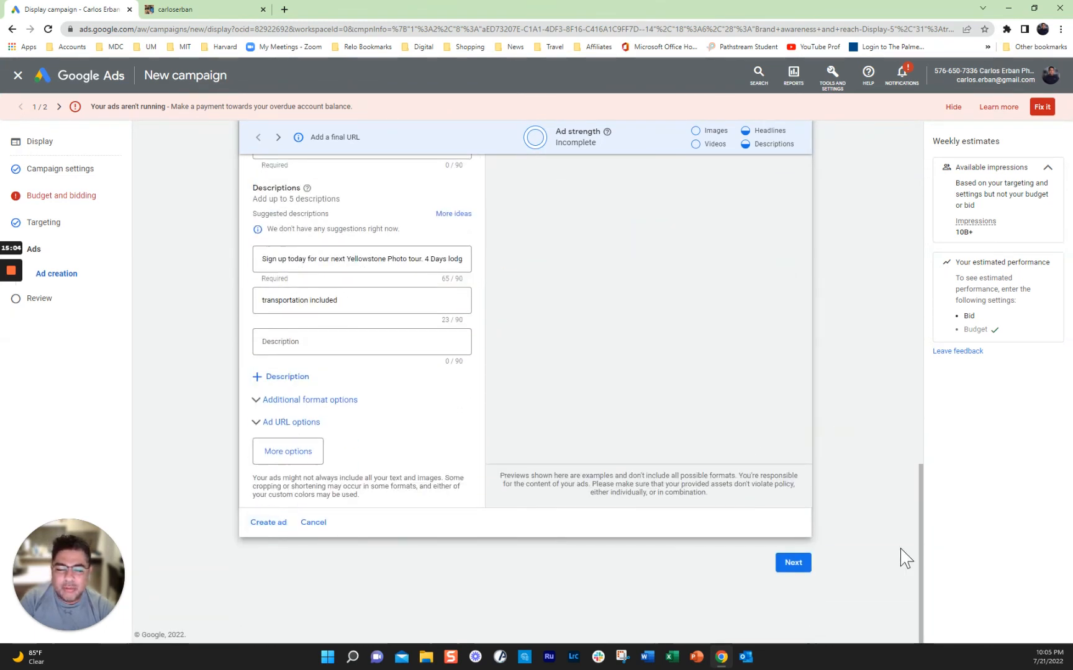
{"action": "scroll", "coordinate": [877, 530], "scroll_direction": "up", "scroll_amount": 8}
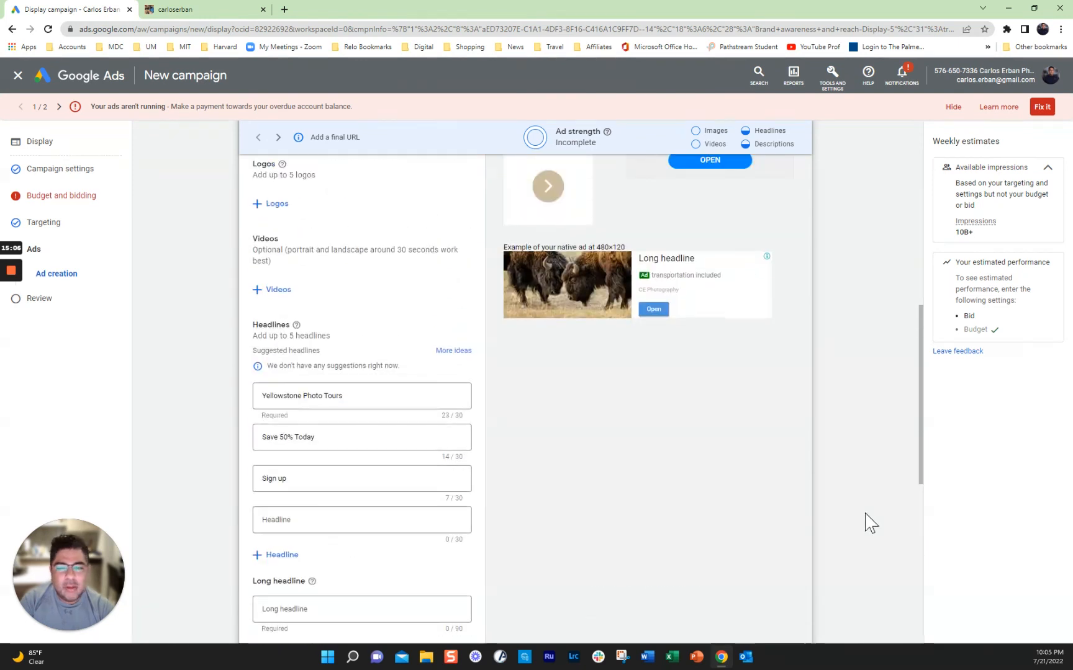
{"action": "scroll", "coordinate": [870, 523], "scroll_direction": "up", "scroll_amount": 4}
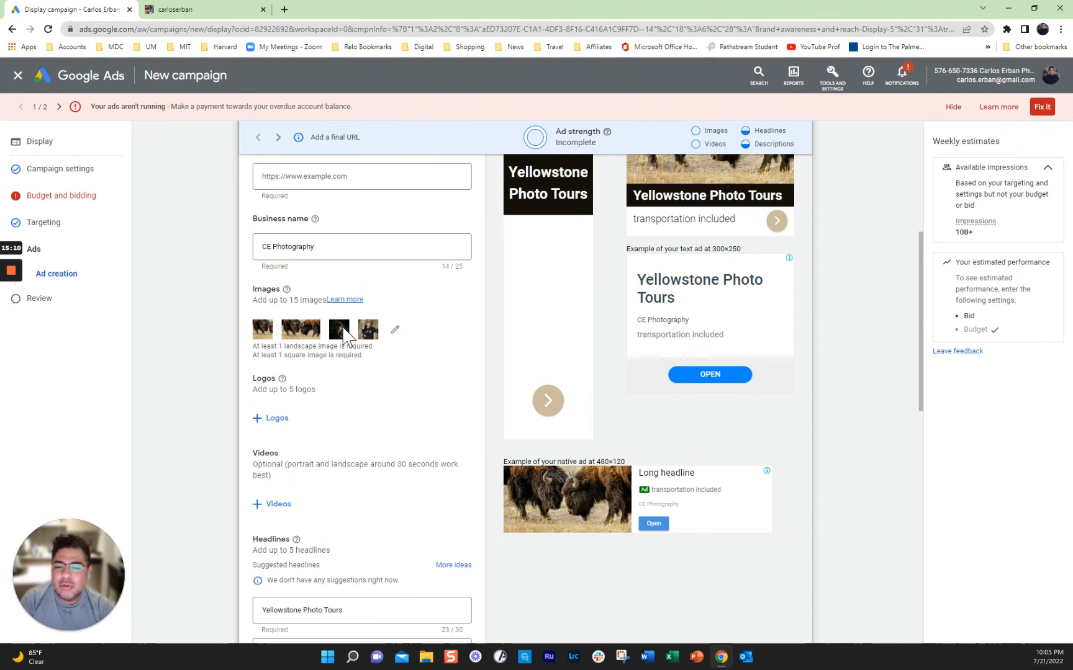
{"action": "left_click", "coordinate": [393, 331]}
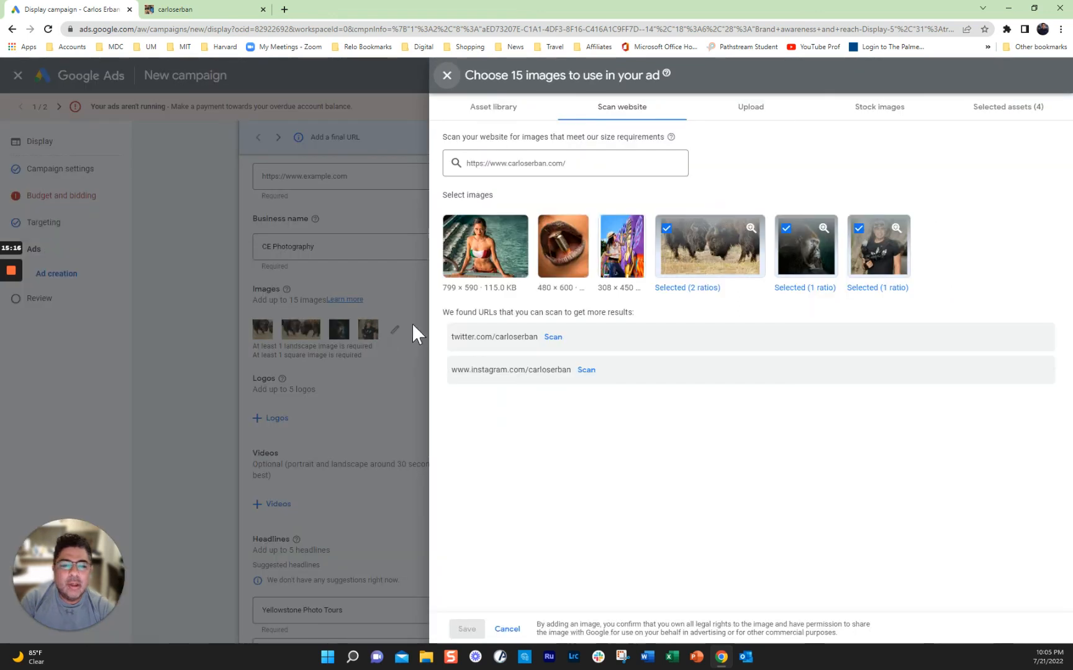
{"action": "left_click", "coordinate": [498, 112]}
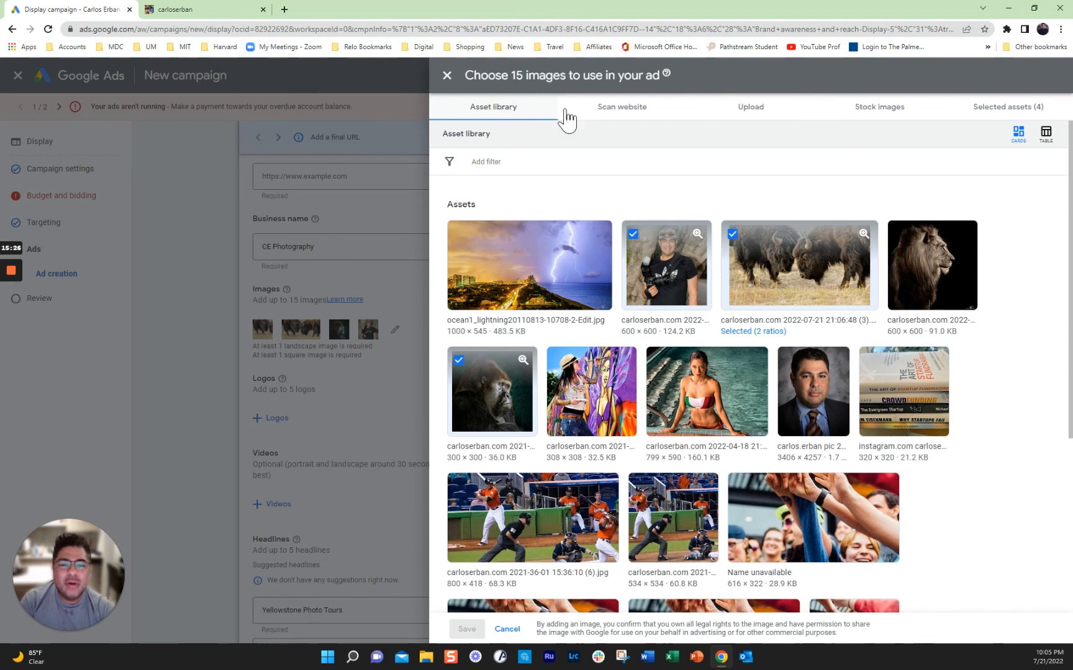
{"action": "left_click", "coordinate": [755, 112]}
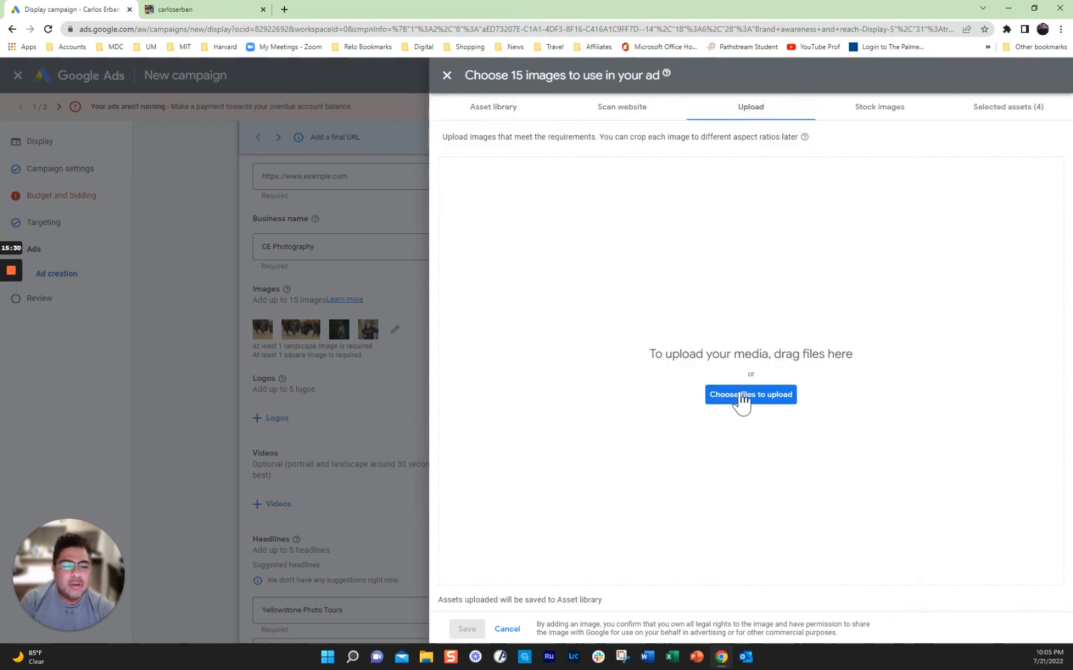
{"action": "left_click", "coordinate": [447, 78]}
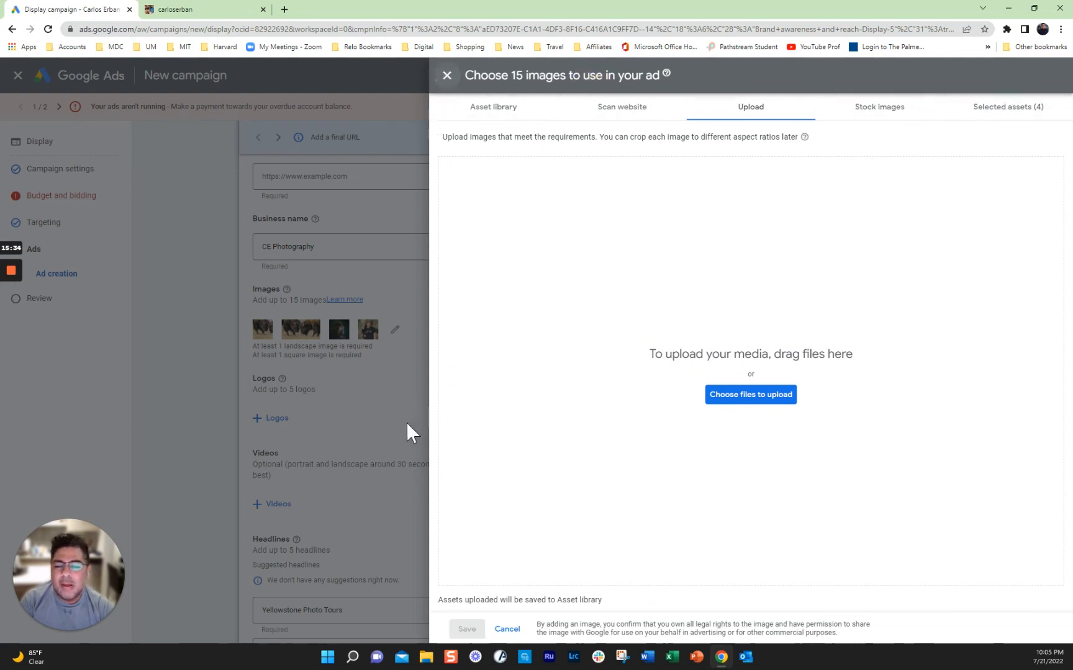
{"action": "scroll", "coordinate": [726, 424], "scroll_direction": "up", "scroll_amount": 5}
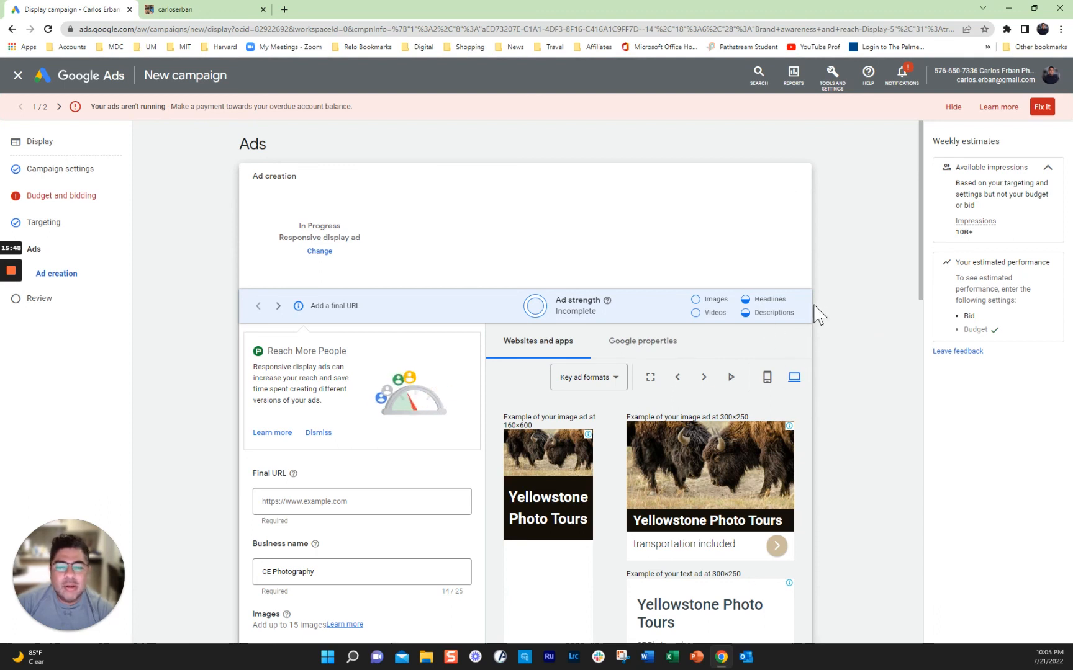
{"action": "scroll", "coordinate": [817, 313], "scroll_direction": "down", "scroll_amount": 2}
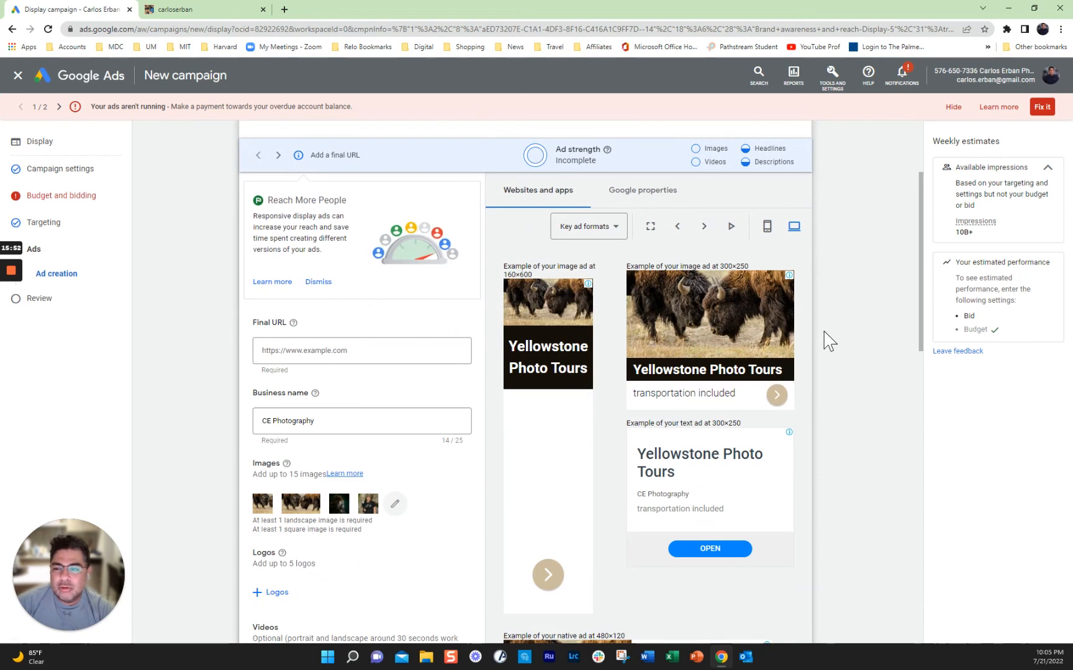
{"action": "scroll", "coordinate": [844, 338], "scroll_direction": "down", "scroll_amount": 2}
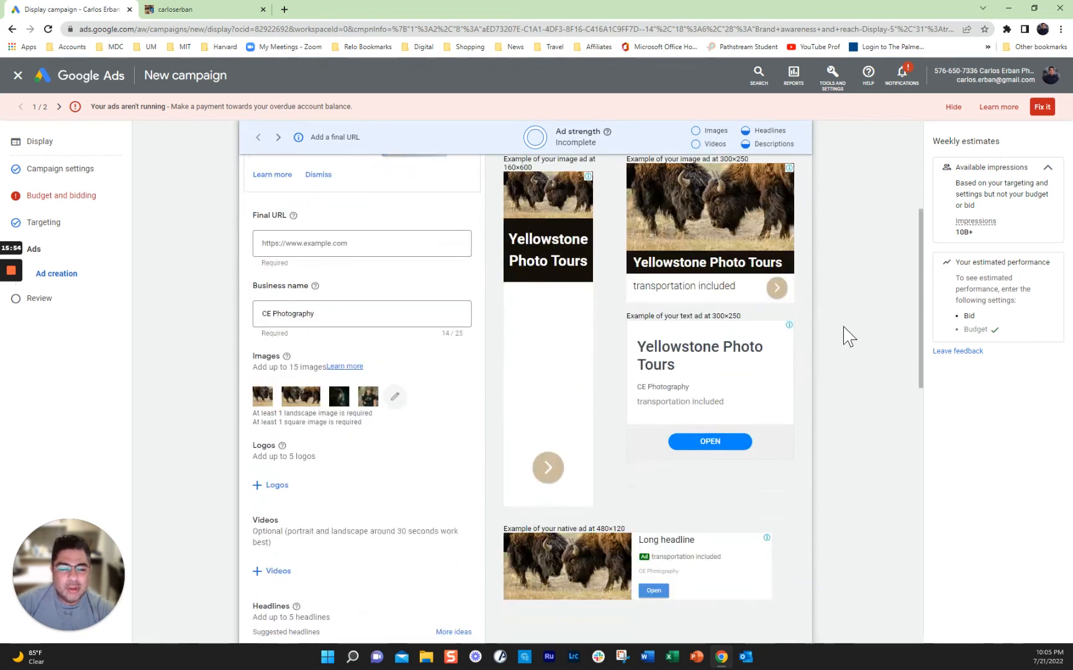
{"action": "scroll", "coordinate": [848, 336], "scroll_direction": "down", "scroll_amount": 4}
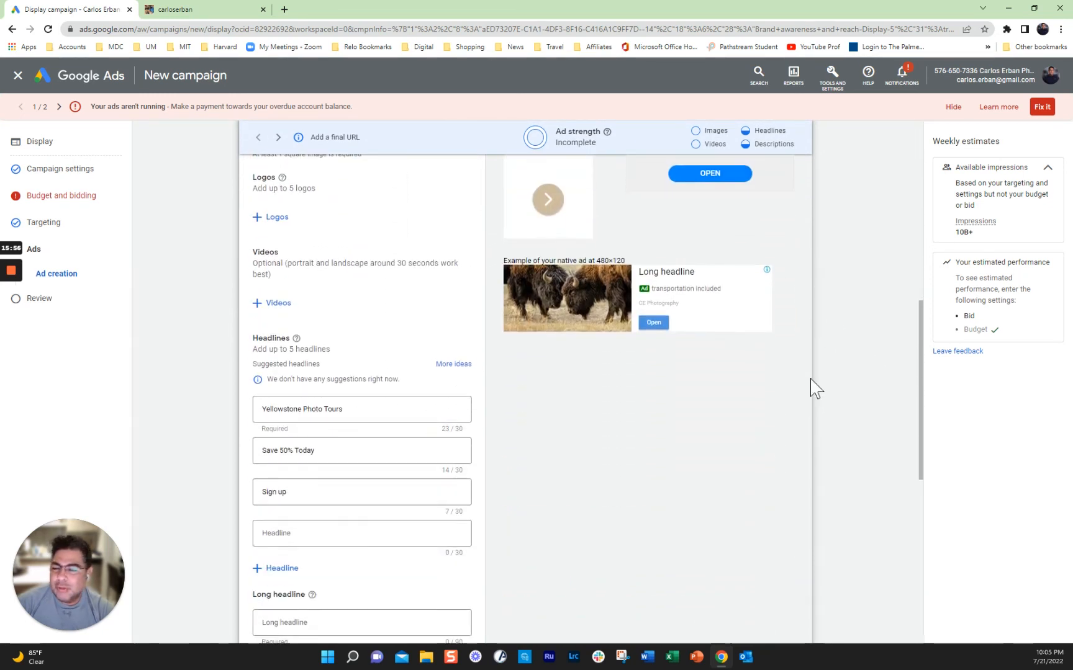
{"action": "mouse_move", "coordinate": [18, 268]}
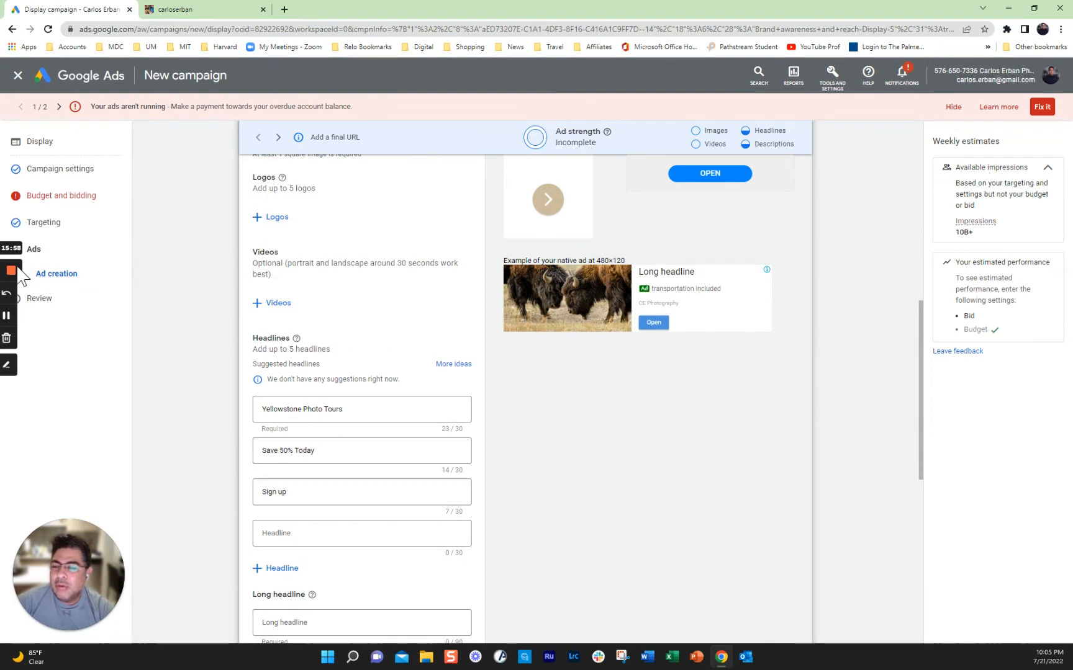